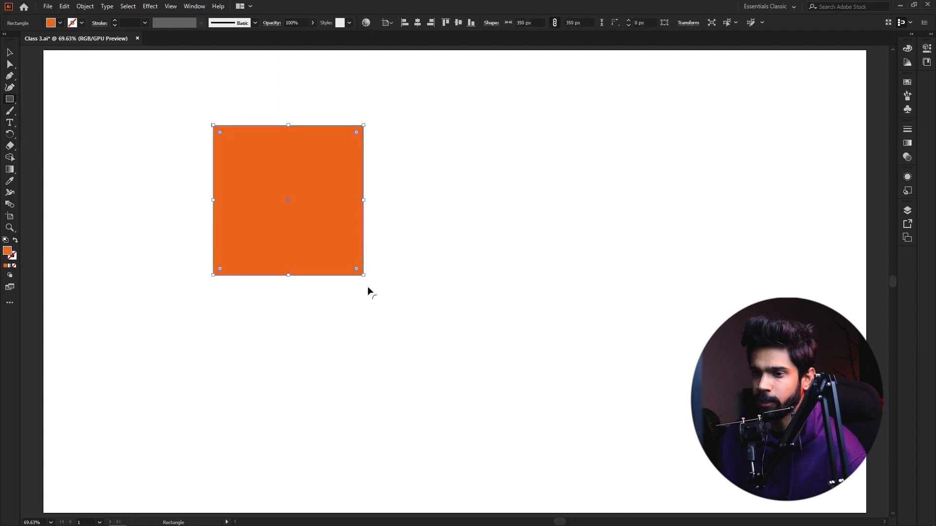
Move the orange square straight down on the artboard
key("v")
left_click_drag(314, 198, 318, 244)
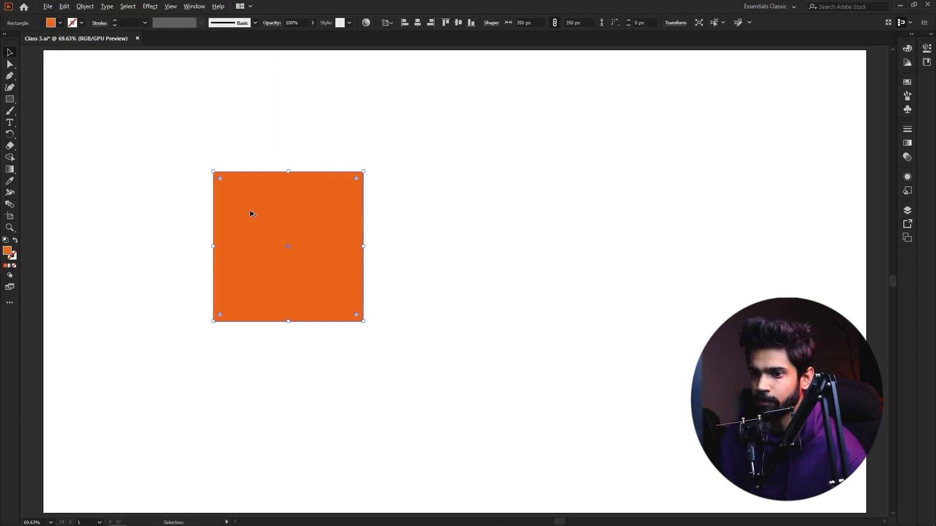
left_click_drag(249, 211, 408, 213)
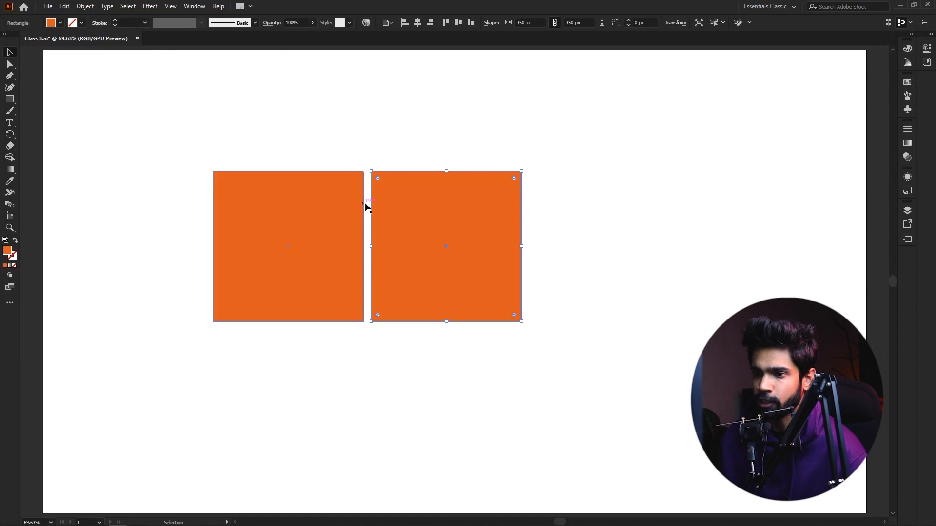
key("ctrl+z")
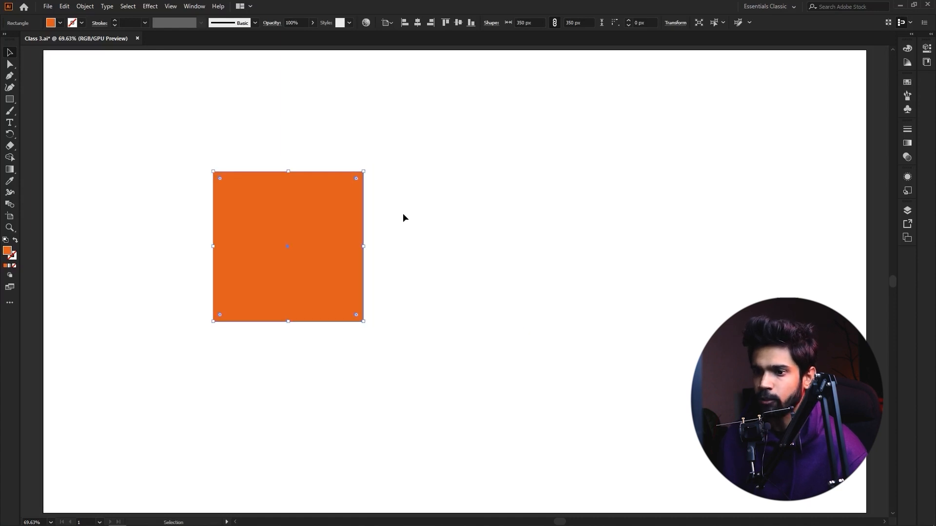
left_click_drag(255, 220, 418, 220)
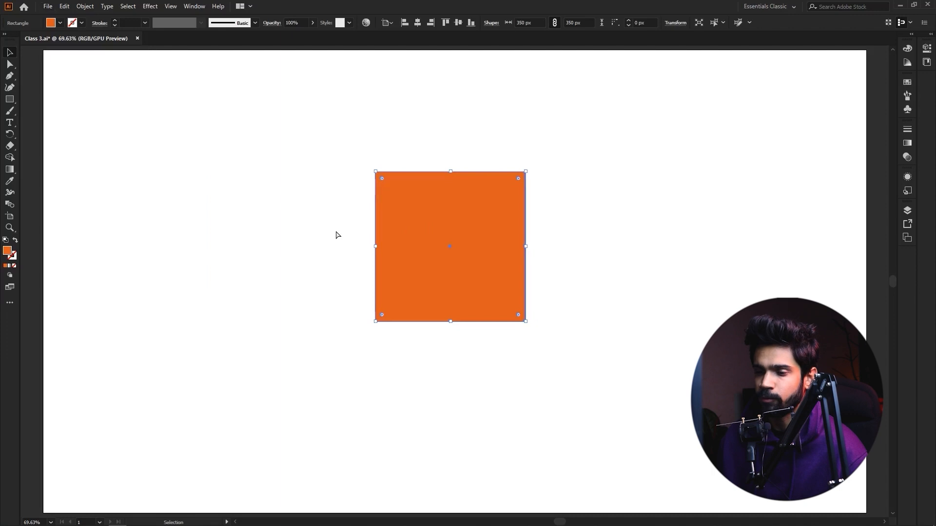
key("ctrl+z")
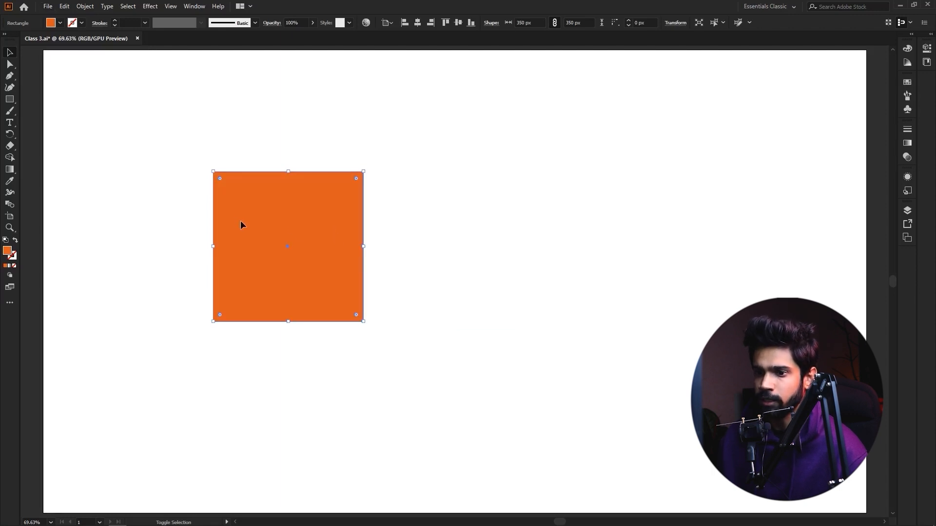
Duplicate the square horizontally so the copy sits flush against the original's right edge
key("ctrl+shift+a")
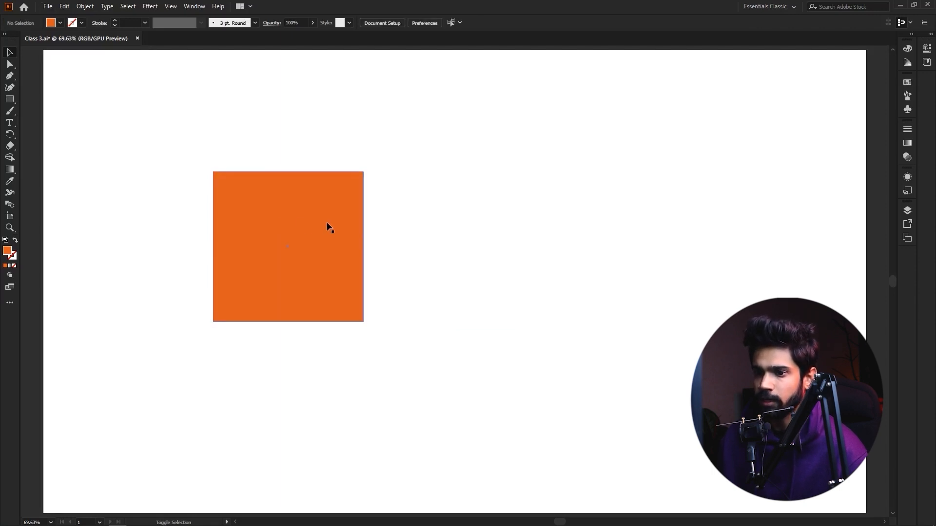
left_click_drag(280, 224, 430, 224)
Fill the duplicated square with the dark orange sampled from the first palette swatch above the artboard
key("z")
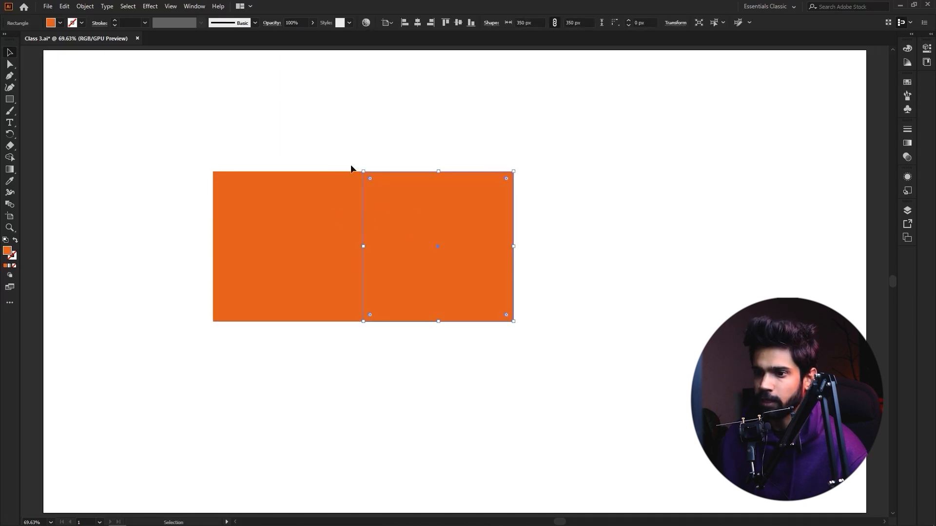
left_click_drag(351, 167, 320, 157)
scroll(334, 167, "up", 3)
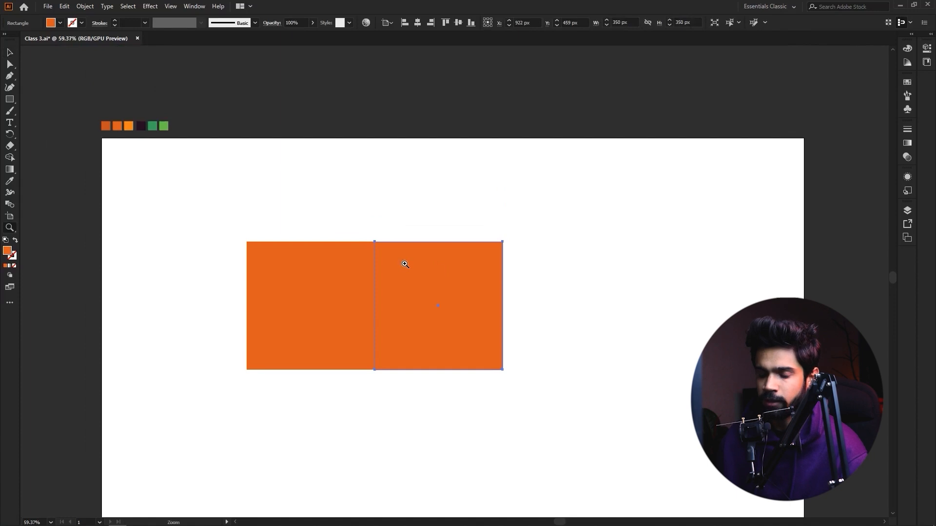
key("i")
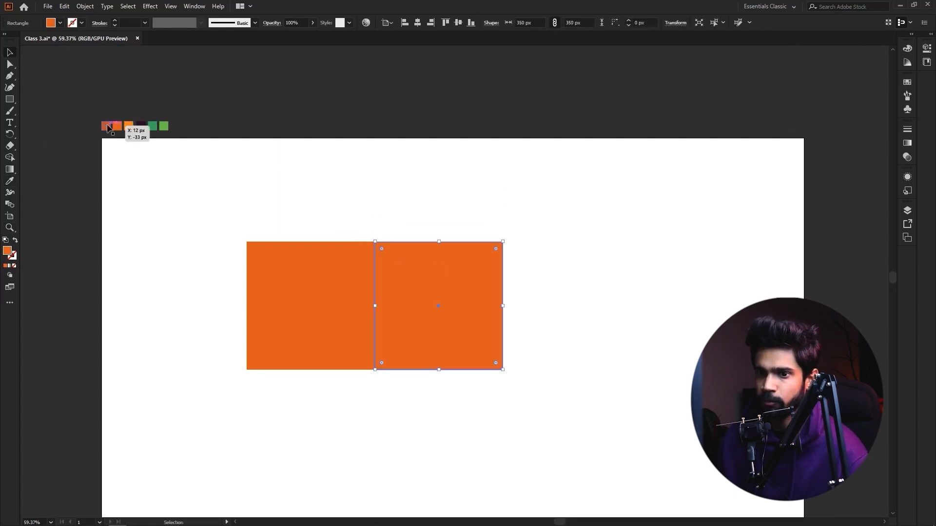
left_click(106, 126)
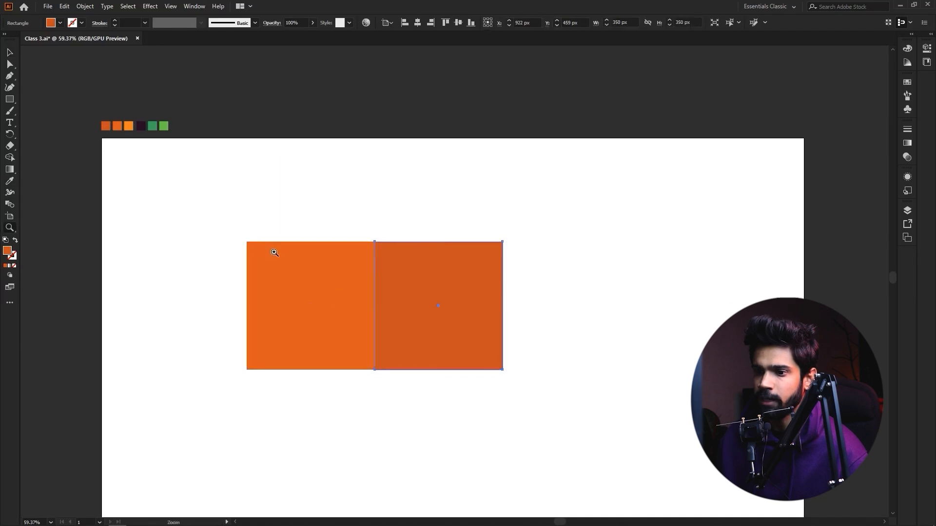
scroll(274, 251, "up", 2)
key("v")
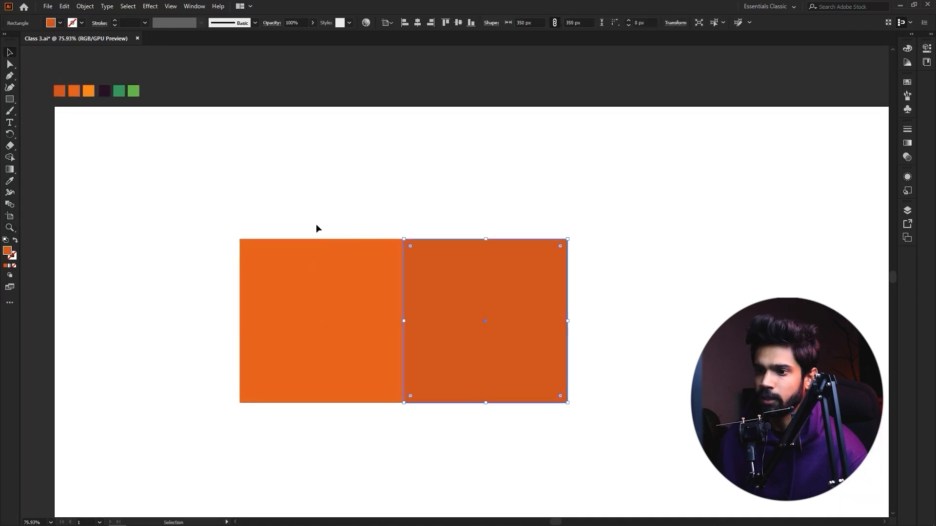
key("z")
mouse_move(423, 332)
left_mouse_down()
mouse_move(432, 328)
mouse_move(399, 320)
mouse_move(437, 328)
left_mouse_up()
key("v")
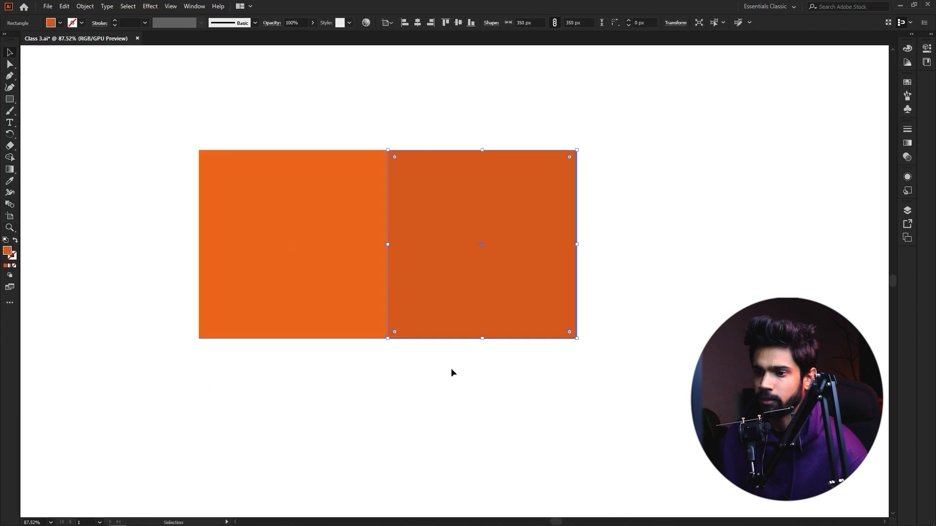
key("a")
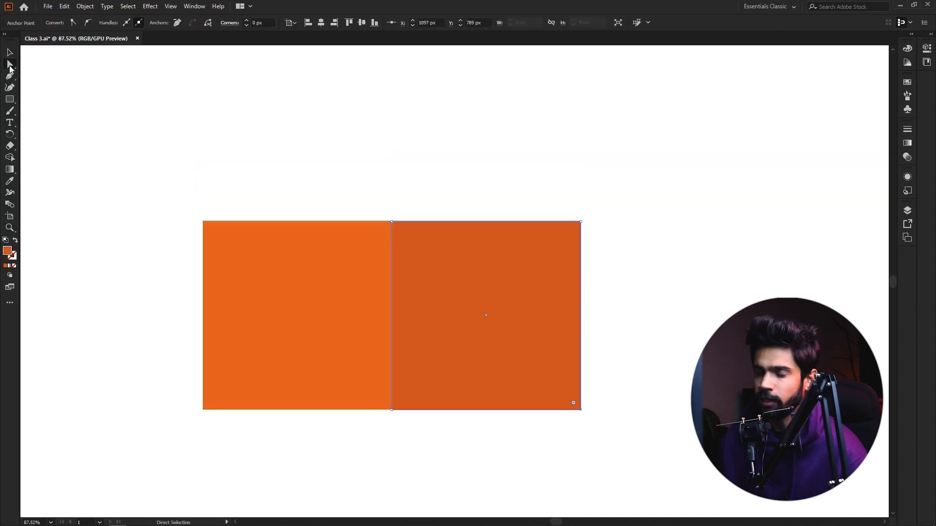
left_click_drag(634, 200, 534, 457)
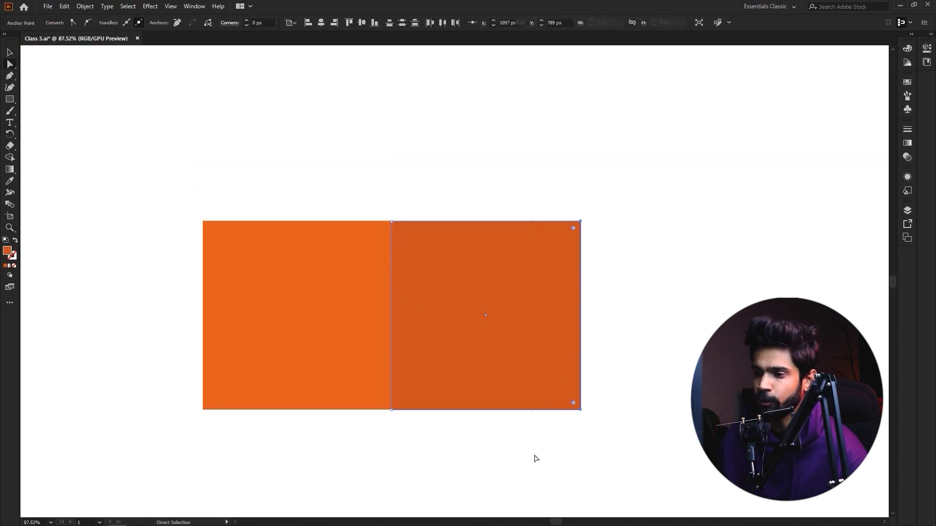
left_click(592, 227)
left_click(581, 222)
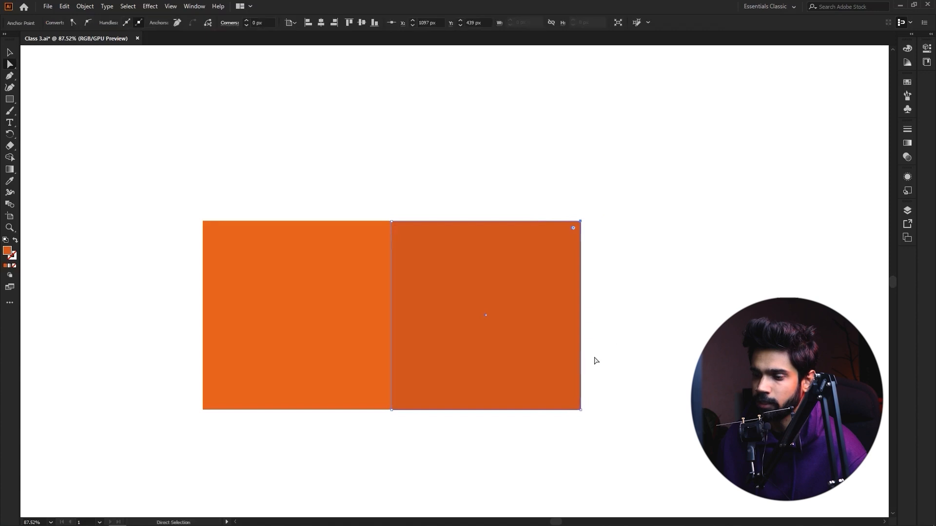
left_click(581, 410, "shift")
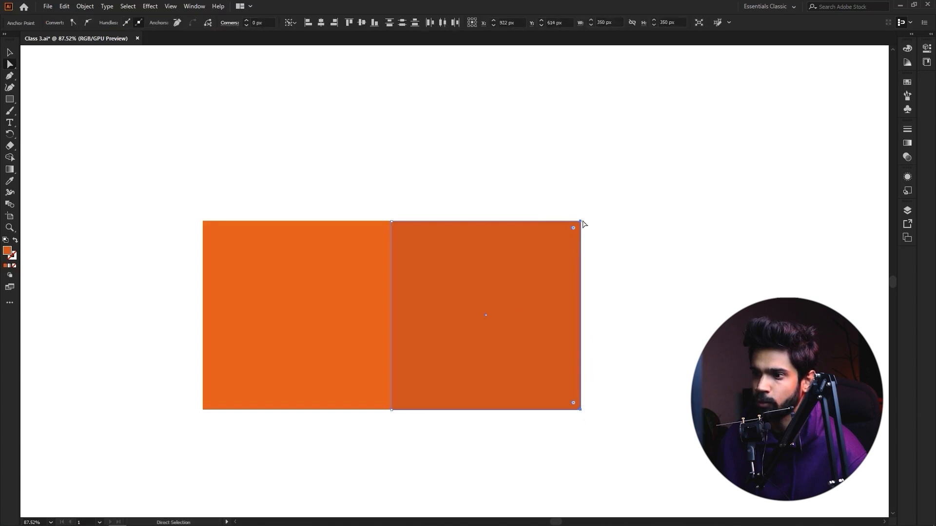
left_click_drag(580, 222, 707, 210)
key("ctrl+z")
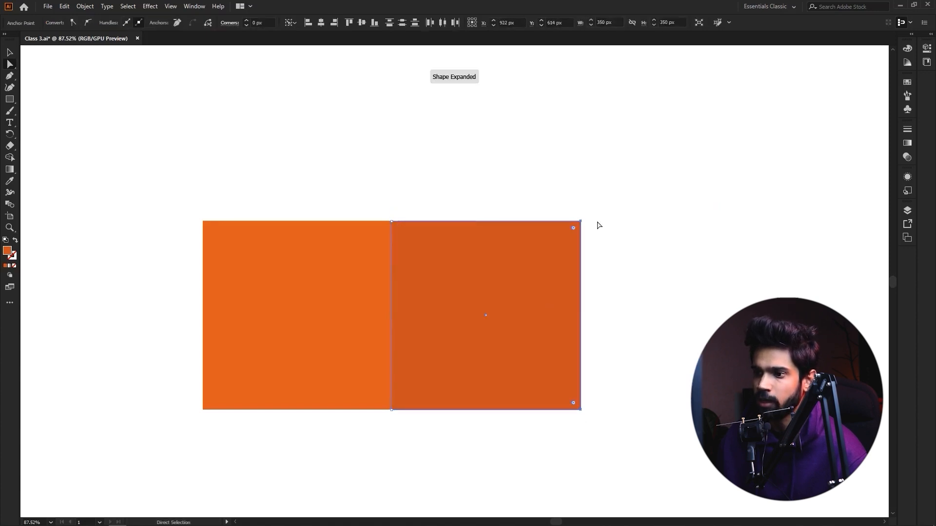
Shift the dark square's two right corner points up and inward together, forming a slanted side face about 120 px wide
left_click(645, 174)
left_click_drag(668, 147, 537, 440)
left_click_drag(653, 180, 536, 441)
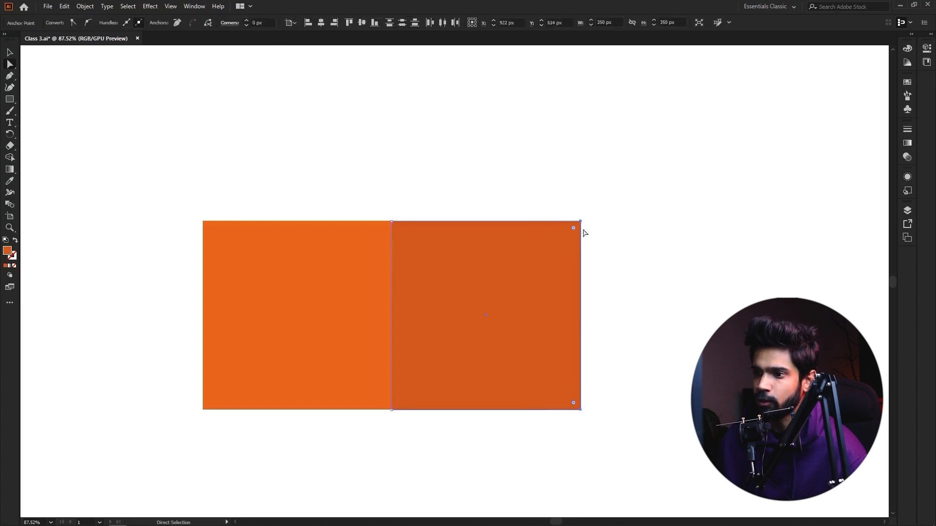
left_click_drag(581, 222, 456, 161)
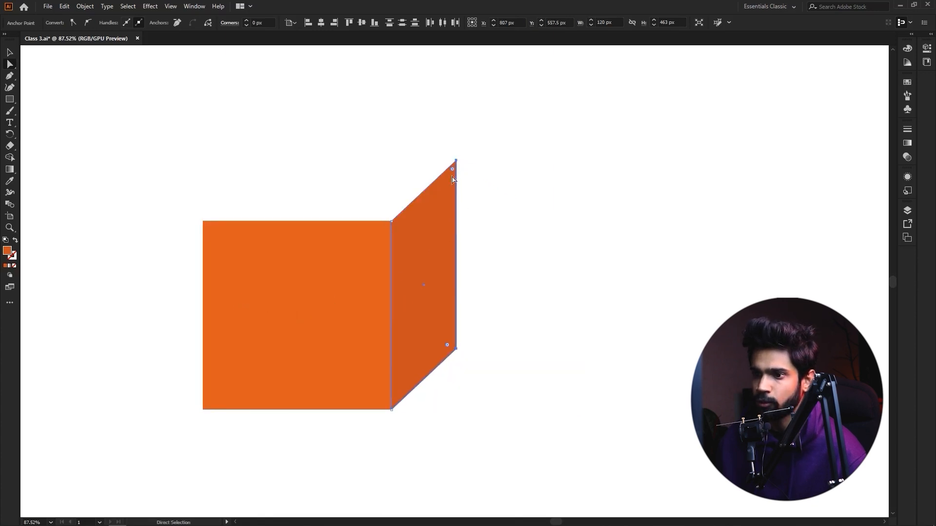
Duplicate the front square vertically so the copy sits flush on top of it
left_click_drag(360, 216, 449, 272)
key("v")
left_click(446, 249)
left_click(429, 344)
left_click_drag(426, 420, 429, 227)
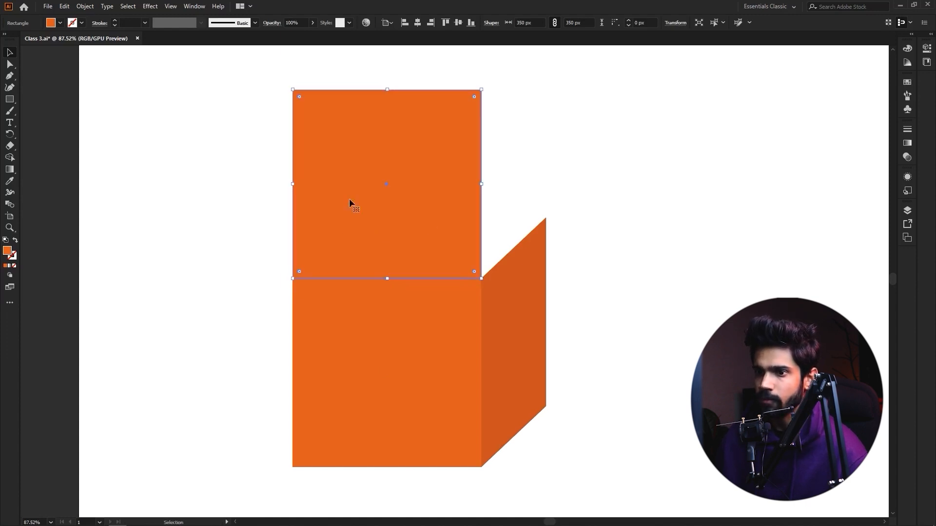
Fill the upper square with the light orange sampled from the third palette swatch
left_click(234, 111)
left_click(337, 240)
left_click_drag(322, 207, 354, 241)
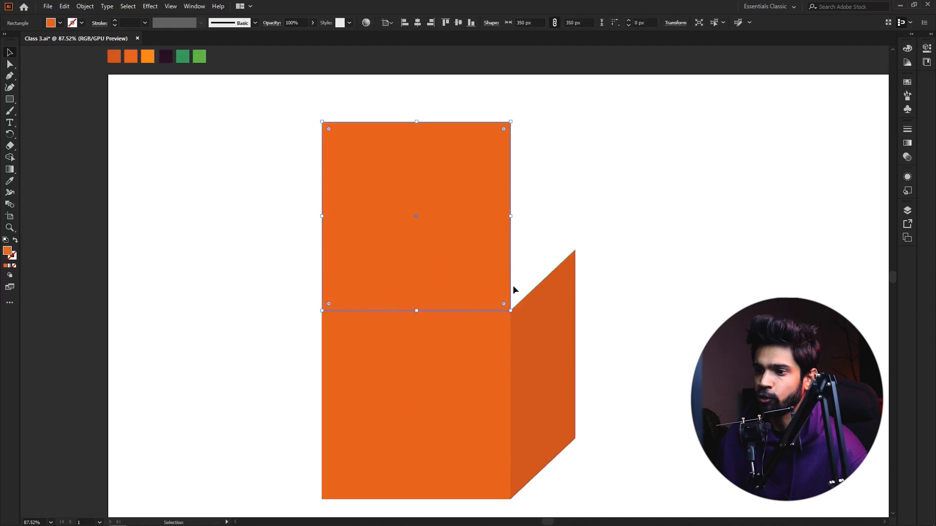
key("i")
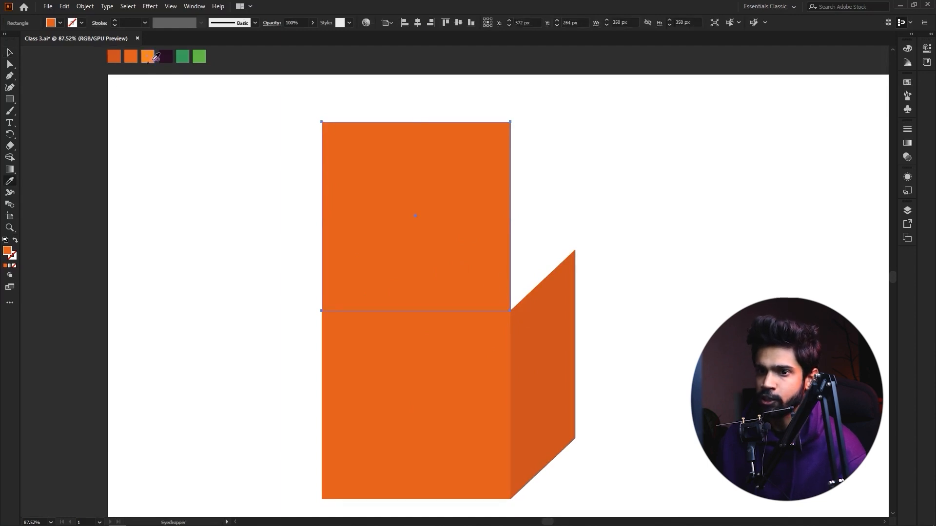
left_click(153, 59)
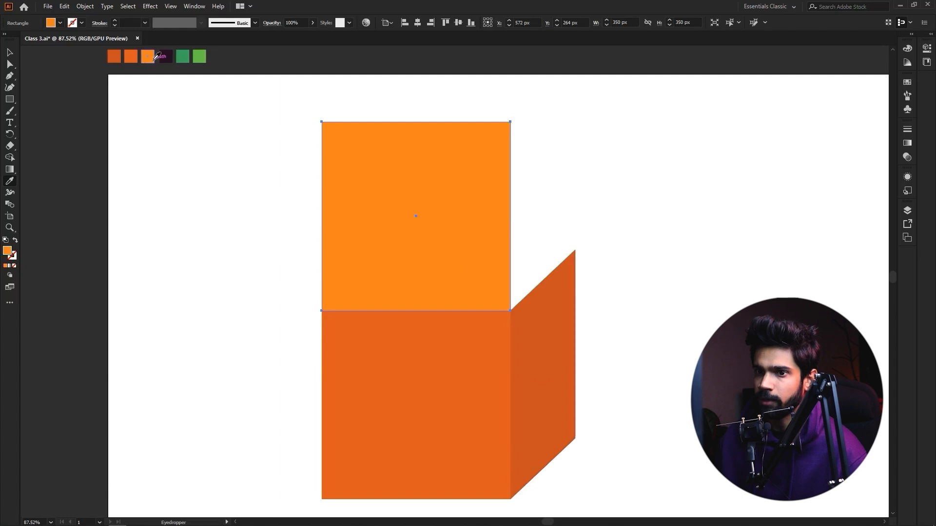
key("v")
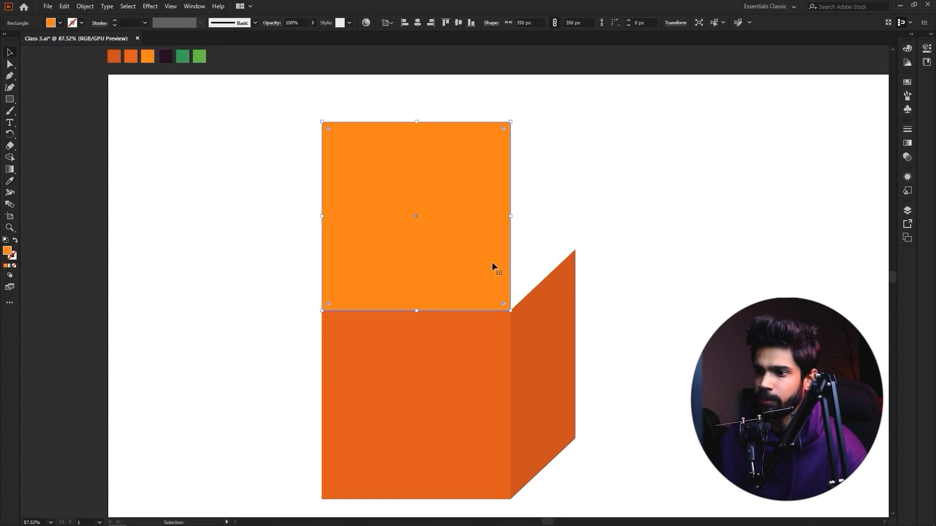
key("space")
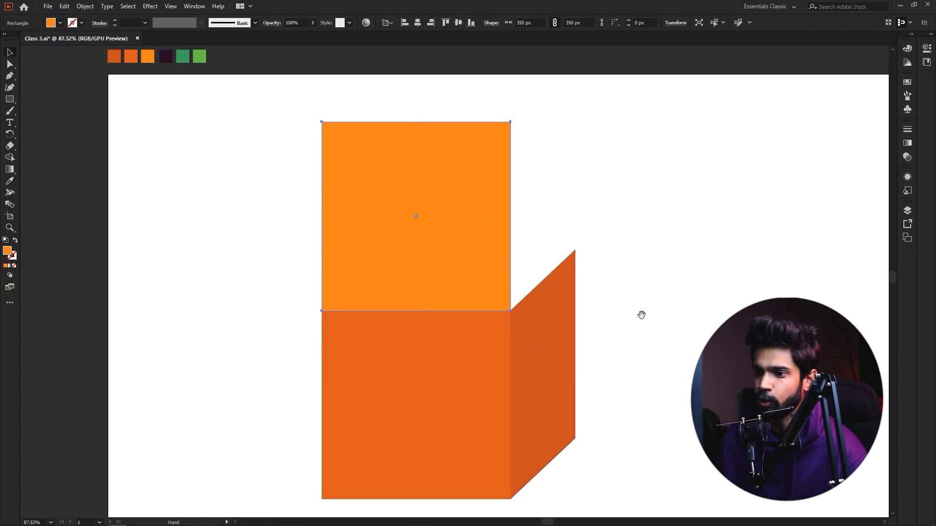
left_click_drag(641, 316, 602, 283)
left_click(492, 211)
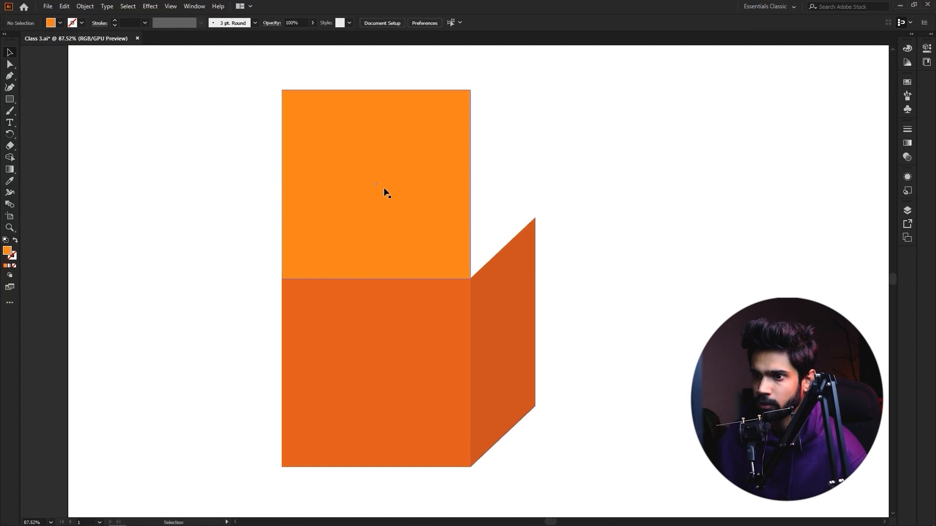
left_click(384, 189)
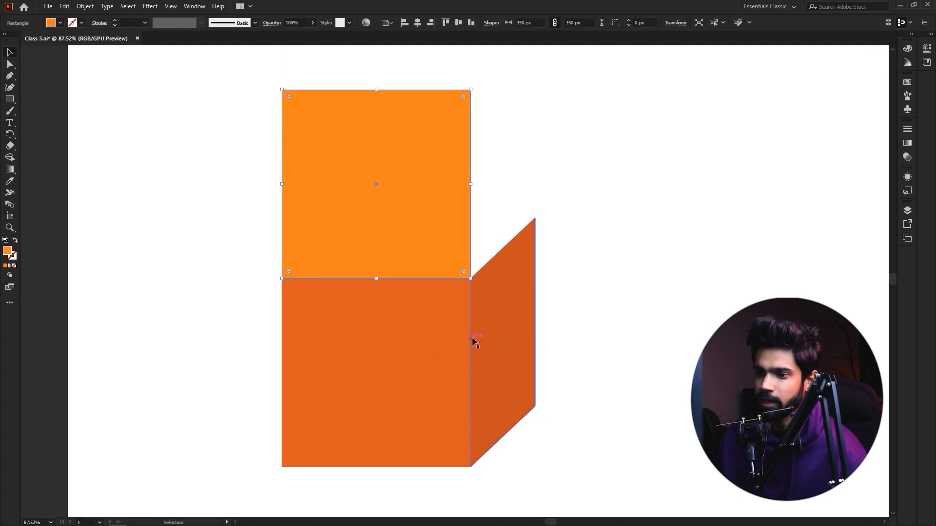
left_click(605, 269)
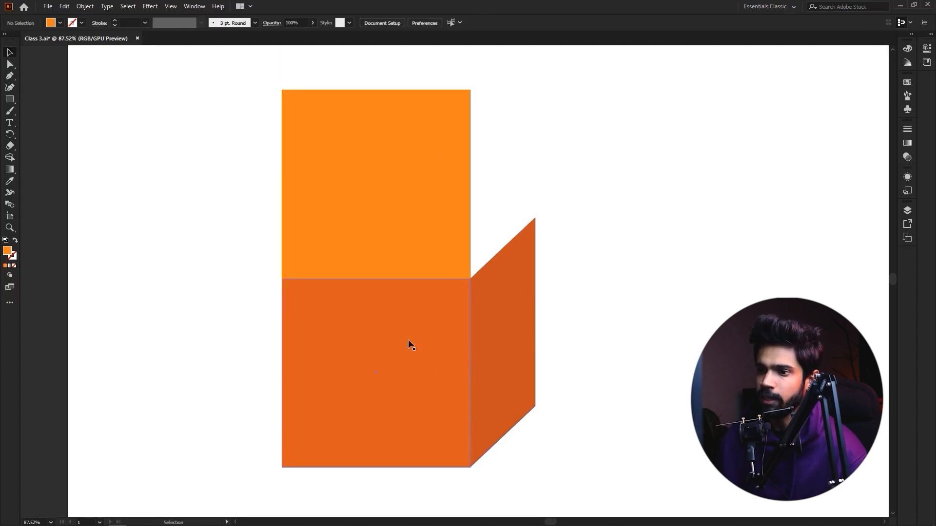
Move the upper square's two top corner points together so the right one snaps to the side face's upper outer corner, completing the cube
left_click(440, 165)
left_click(224, 69)
left_click_drag(10, 64, 42, 66)
left_click_drag(249, 77, 469, 90)
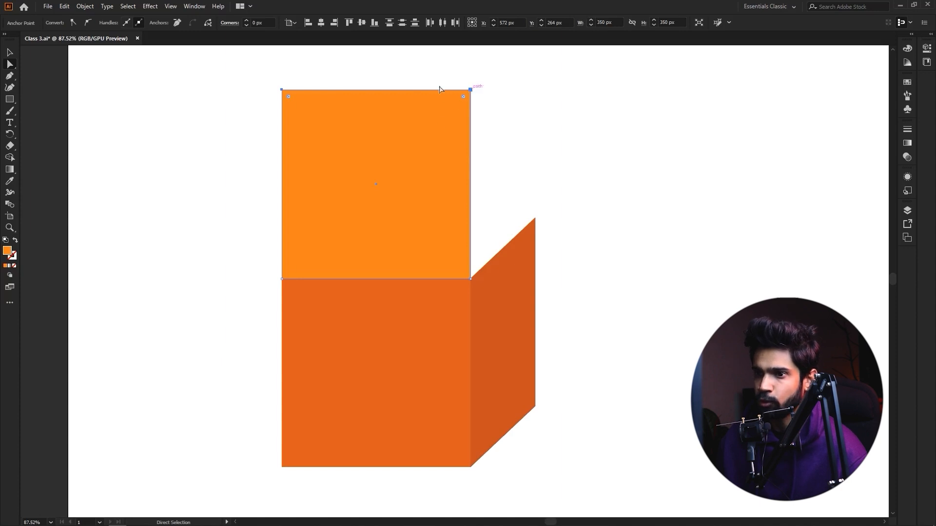
left_click_drag(472, 91, 535, 218)
key("v")
left_click(634, 219)
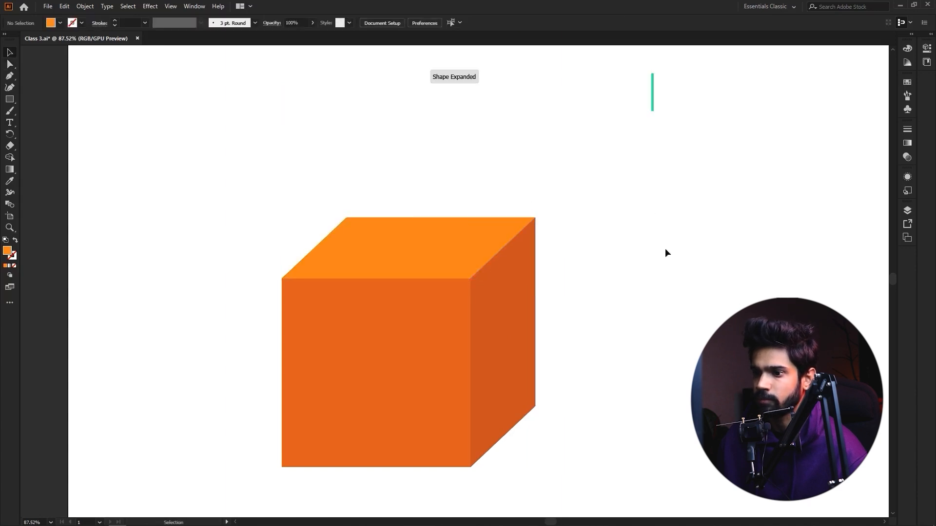
Draw a second square of about 352 px in the empty area to the right of the cube
key("z")
left_click_drag(659, 261, 629, 253)
key("v")
left_click_drag(601, 189, 327, 205)
left_click_drag(515, 249, 412, 244)
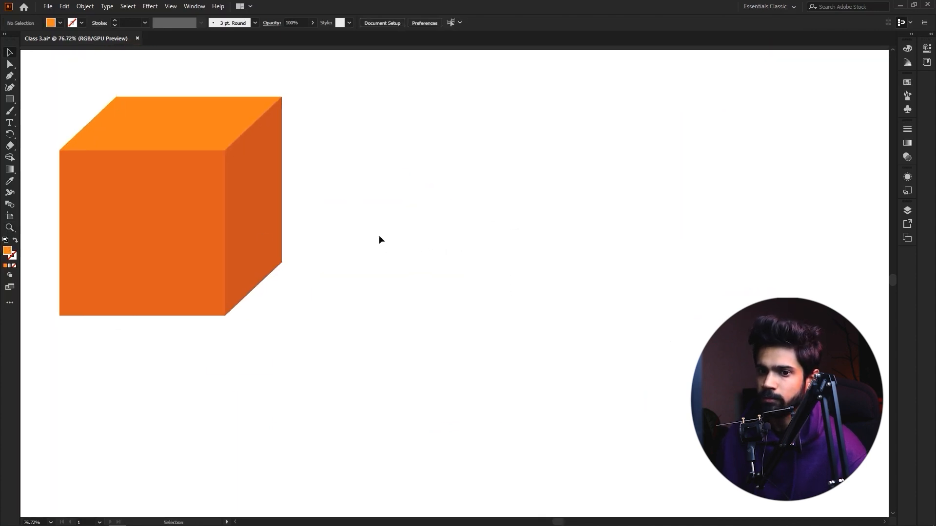
left_click_drag(9, 99, 51, 100)
left_click_drag(415, 211, 583, 382)
Duplicate the new square horizontally so the copy sits flush against its right edge
left_click_drag(543, 334, 484, 325)
key("v")
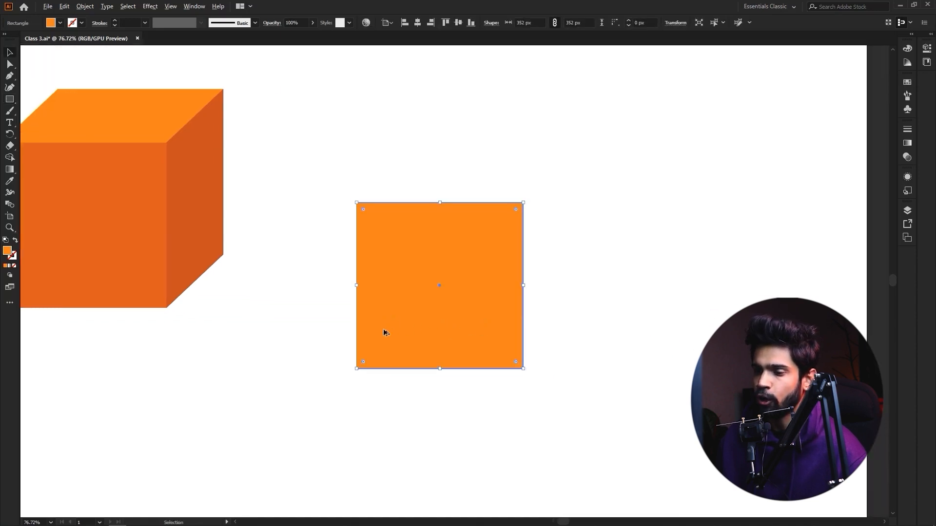
left_click_drag(419, 338, 580, 341)
Fill the new left square with the cube's front-face orange and the right one with its darker side-face orange
left_click(420, 309)
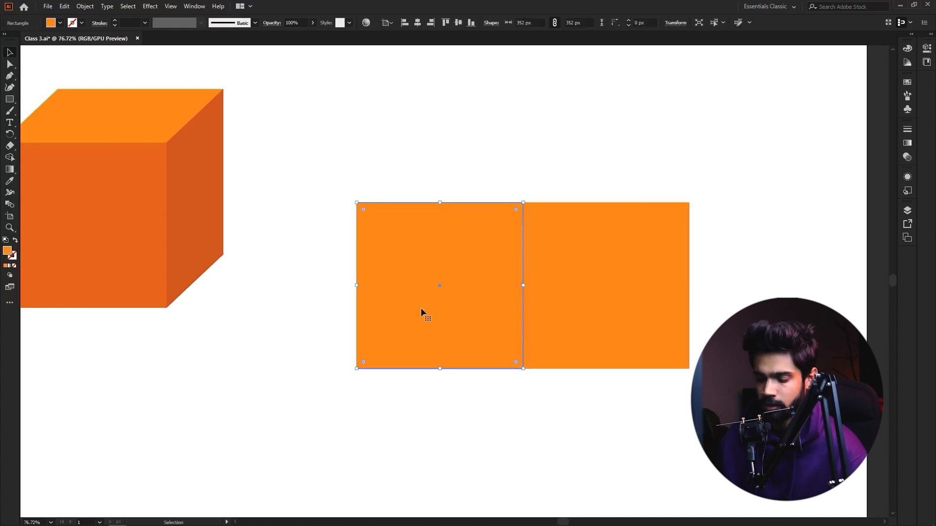
key("i")
left_click(94, 196)
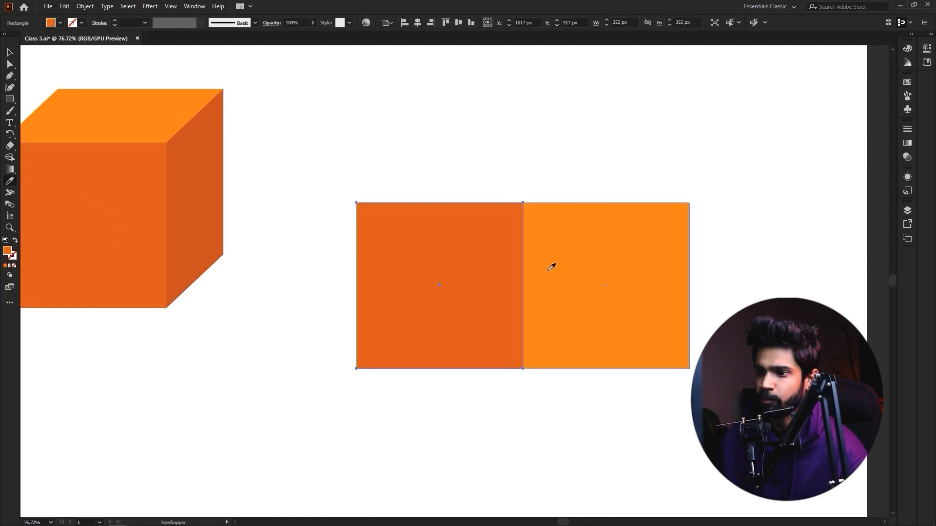
left_click(583, 259, "ctrl")
left_click(200, 148)
key("v")
left_click(440, 143)
Try to move the right square's two outer corner points inward and down to form a side face, and undo it
key("a")
left_click(690, 204)
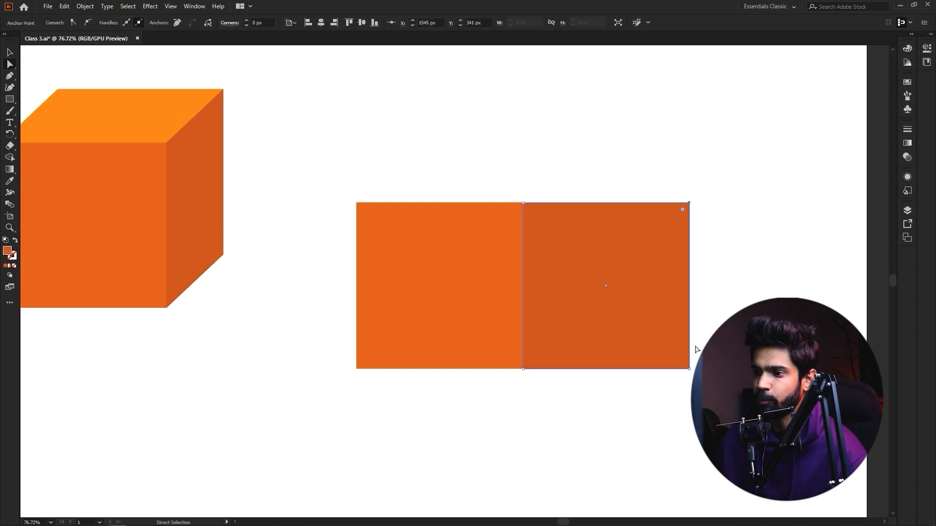
left_click(15, 67)
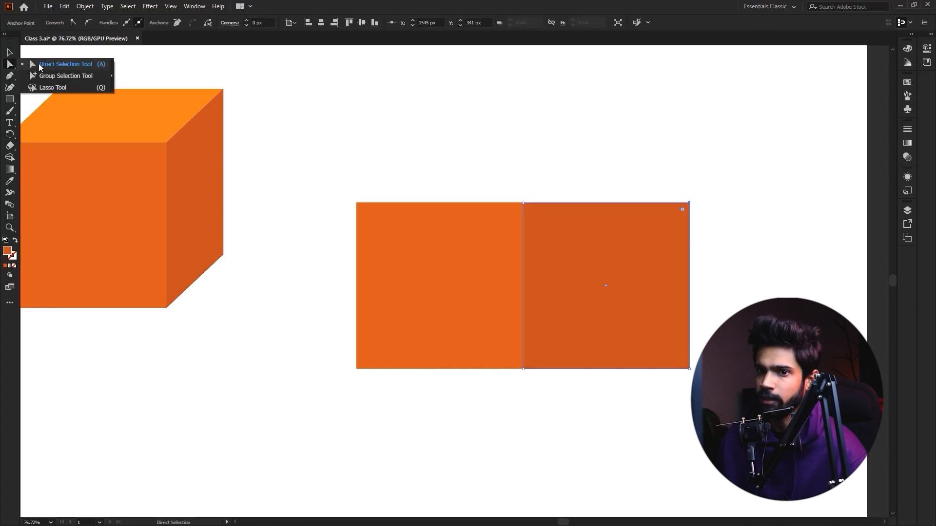
left_click_drag(718, 159, 621, 503)
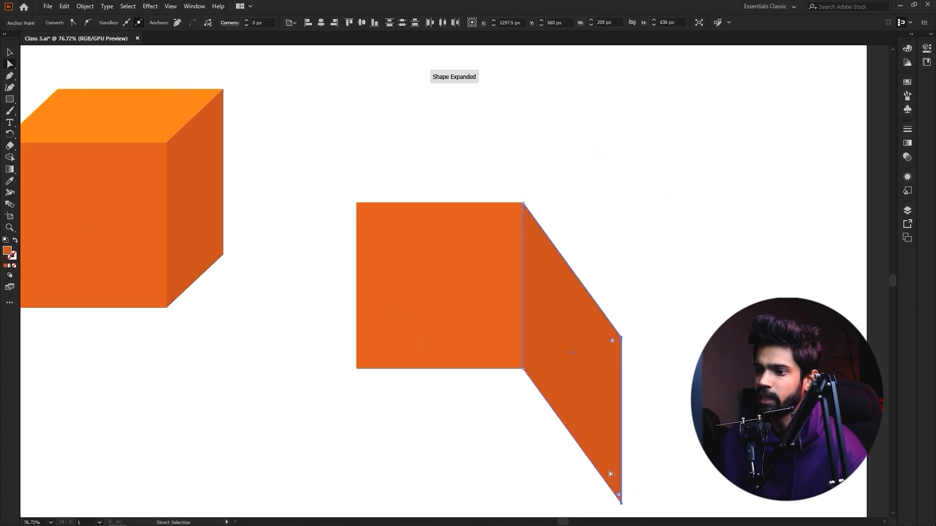
key("ctrl+z")
Move the right square's two outer corner points together inward and up, forming a slanted side face
left_click_drag(708, 176, 674, 396)
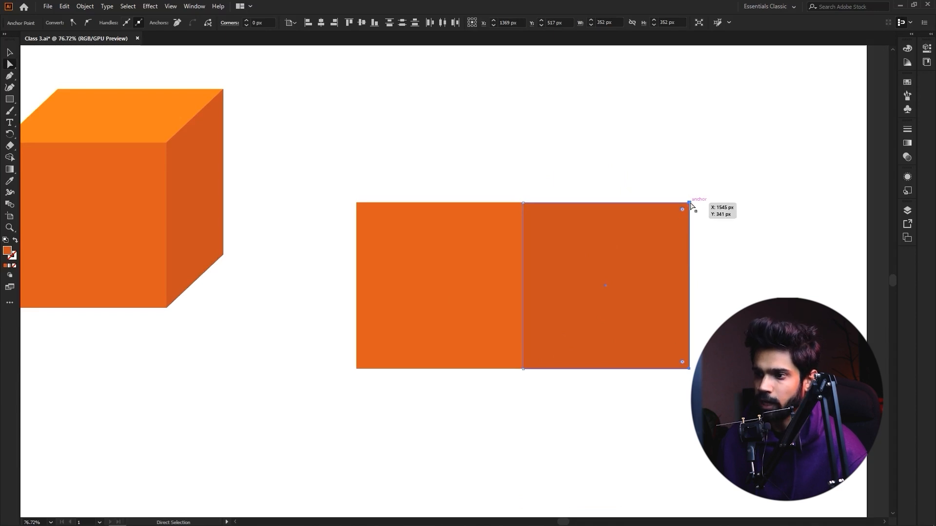
left_click_drag(690, 205, 574, 149)
key("v")
left_click(654, 200)
left_click_drag(568, 254, 658, 268)
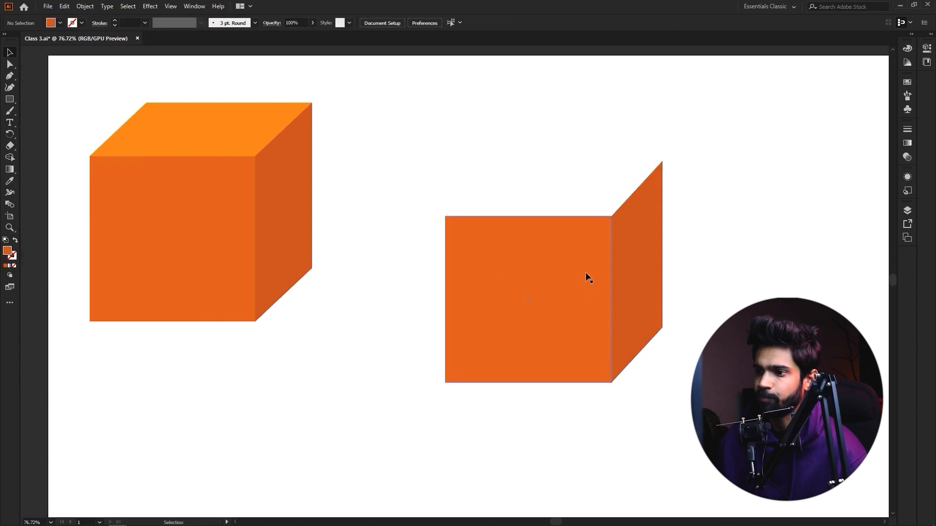
Duplicate the front square straight upward so the copy sits flush on its top edge
left_click(530, 290)
left_click_drag(549, 354, 545, 192)
left_click(679, 151)
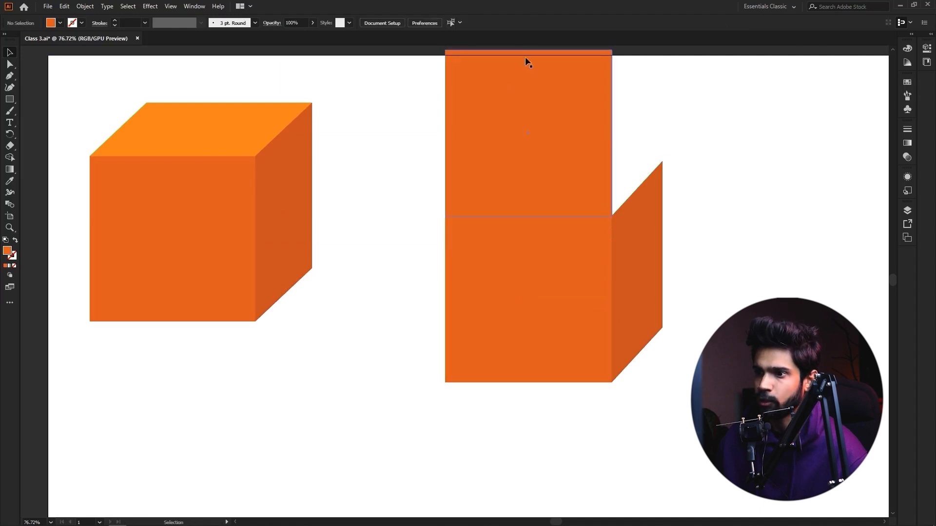
left_click_drag(538, 100, 543, 149)
left_click_drag(538, 215, 526, 152)
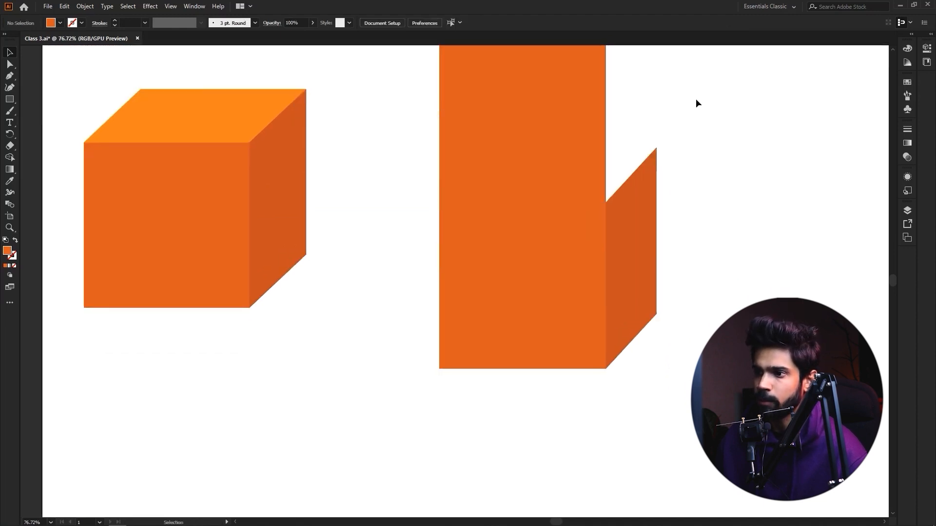
key("ctrl+a")
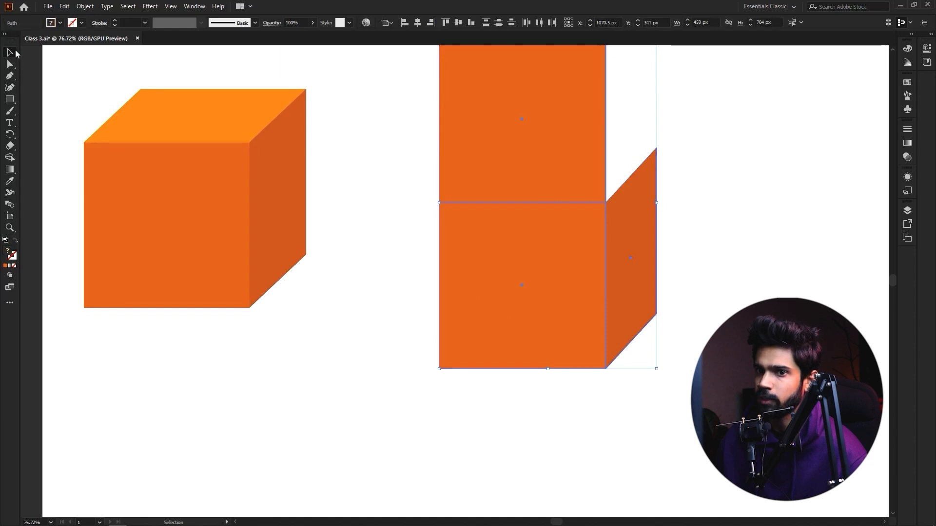
left_click_drag(709, 116, 523, 255)
left_click_drag(547, 145, 546, 227)
key("z")
left_click_drag(665, 232, 677, 272)
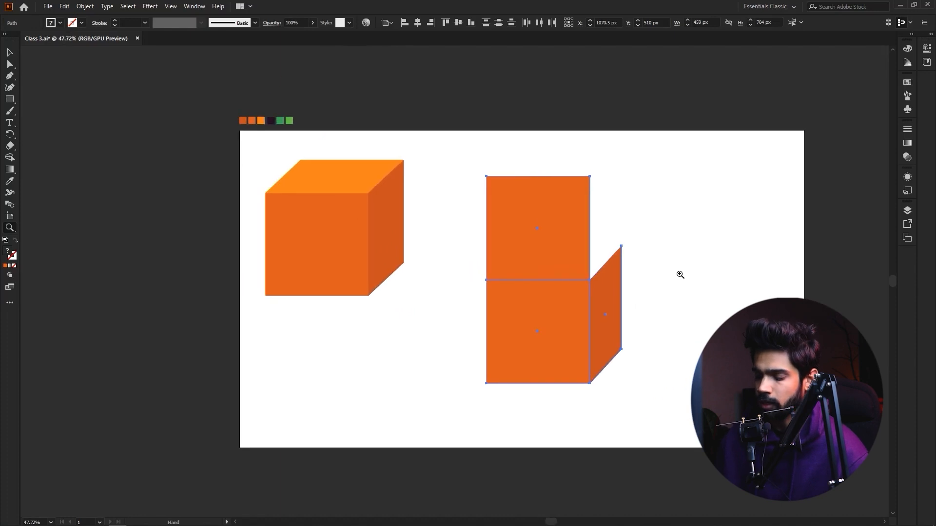
key("ctrl+minus")
key("ctrl+minus")
key("ctrl+plus")
key("ctrl+plus")
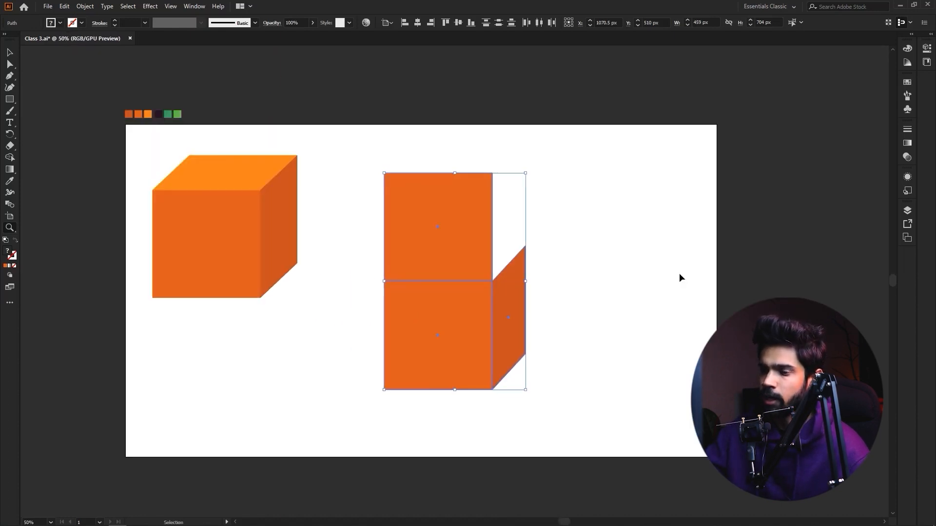
scroll(558, 284, "up", 2)
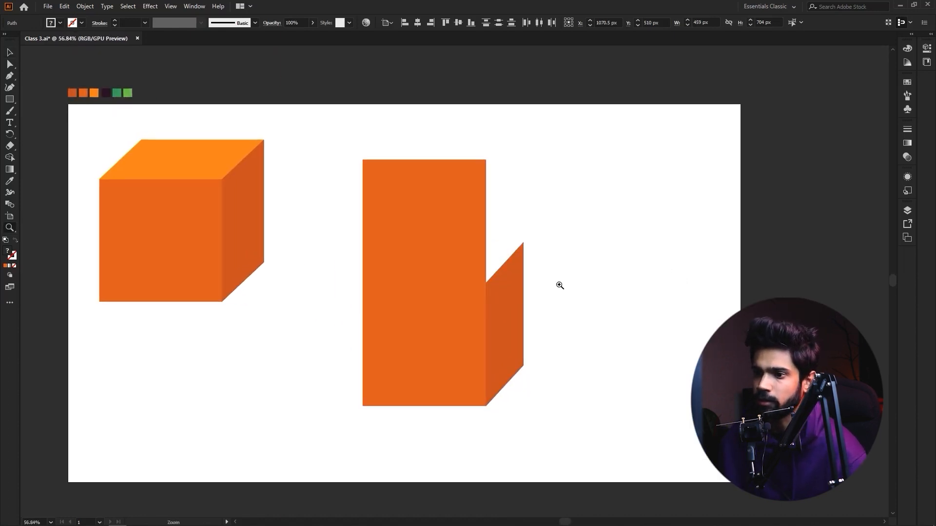
scroll(605, 283, "left", 2)
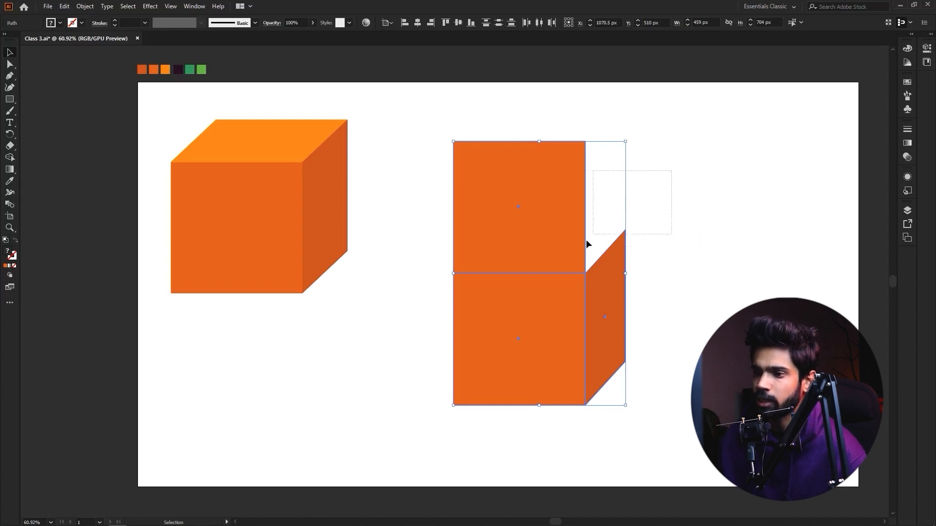
left_click(685, 198)
left_click(549, 322)
left_click_drag(549, 322, 522, 337)
left_click(660, 278)
Fill the upper square with the light orange sampled from the finished cube's top face
key("z")
left_click_drag(524, 272, 564, 255)
key("v")
left_click(496, 175)
left_click_drag(494, 190, 521, 215)
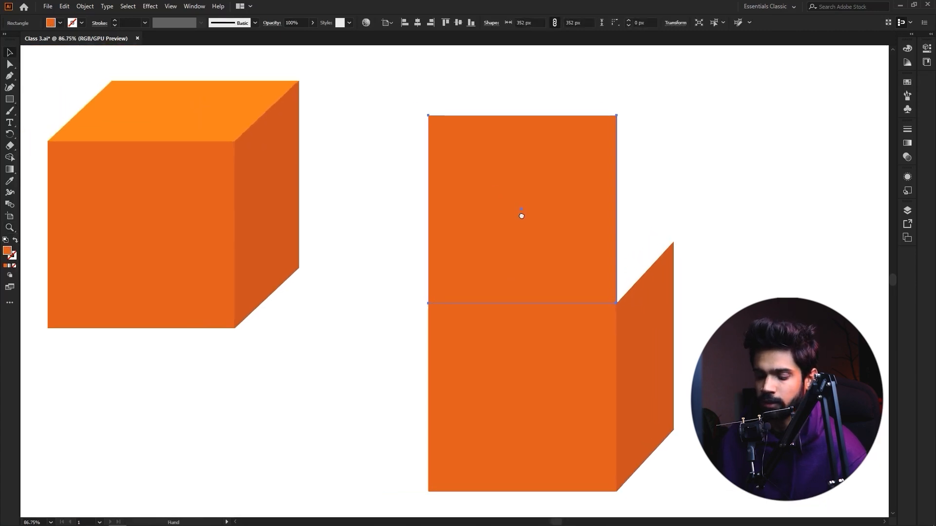
left_click(8, 180)
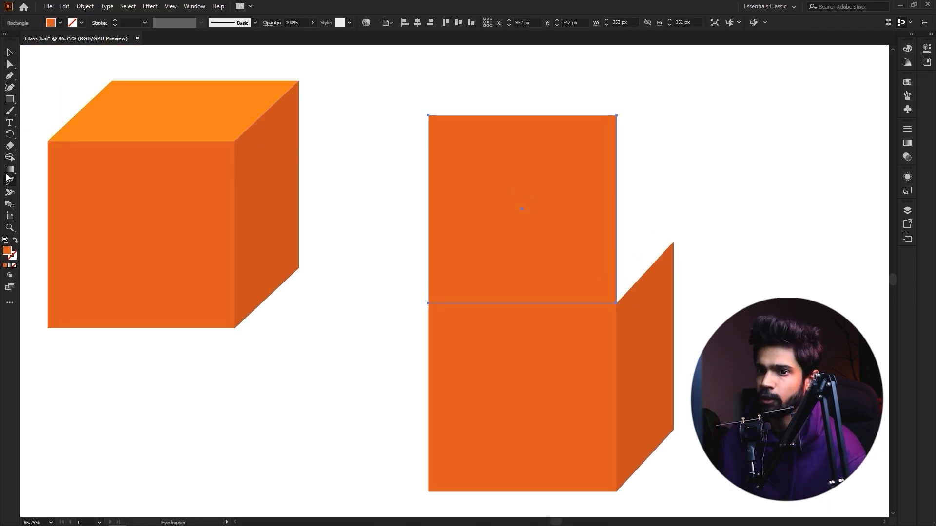
left_click(141, 106)
key("v")
left_click_drag(661, 230, 629, 199)
left_click(634, 154)
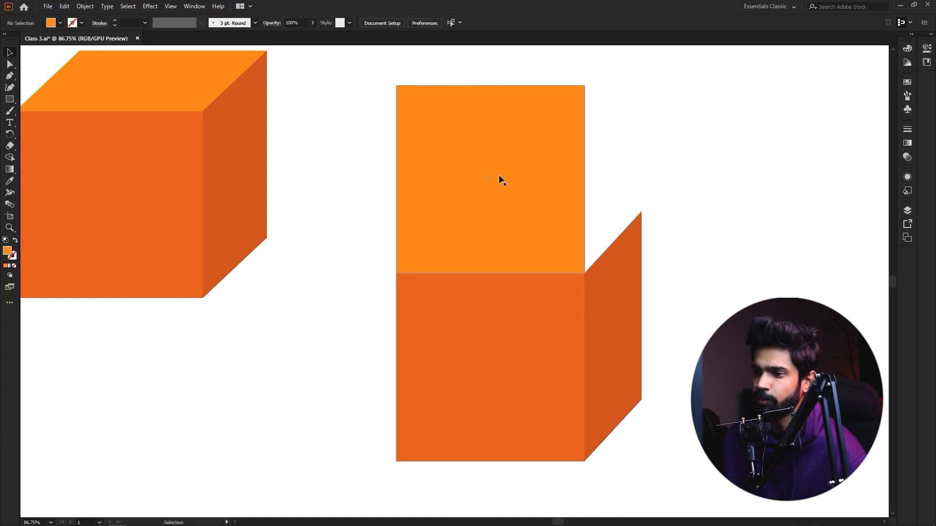
Try to slide the upper square's two top corner points left with the Direct Selection tool, and undo it
left_click_drag(375, 78, 399, 105)
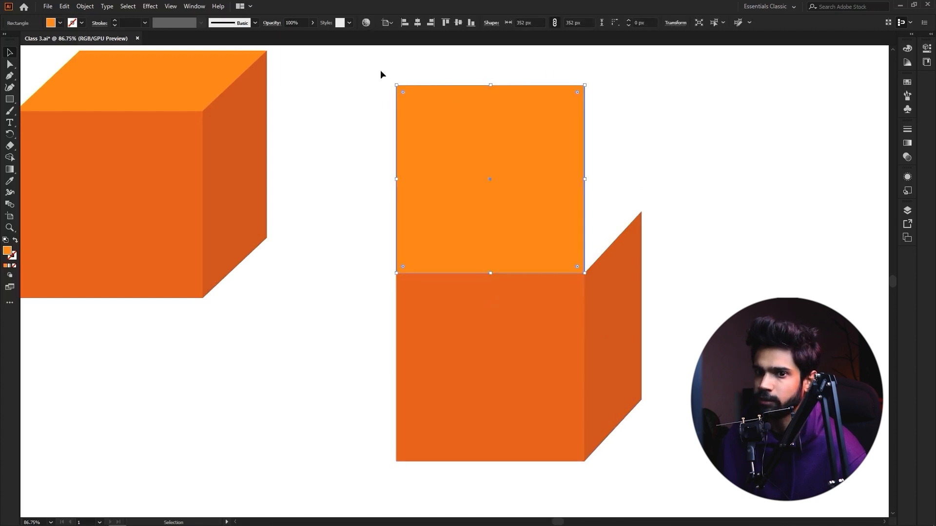
left_click(9, 65)
left_click(39, 65)
left_click_drag(363, 69, 612, 116)
left_click_drag(583, 89, 560, 86)
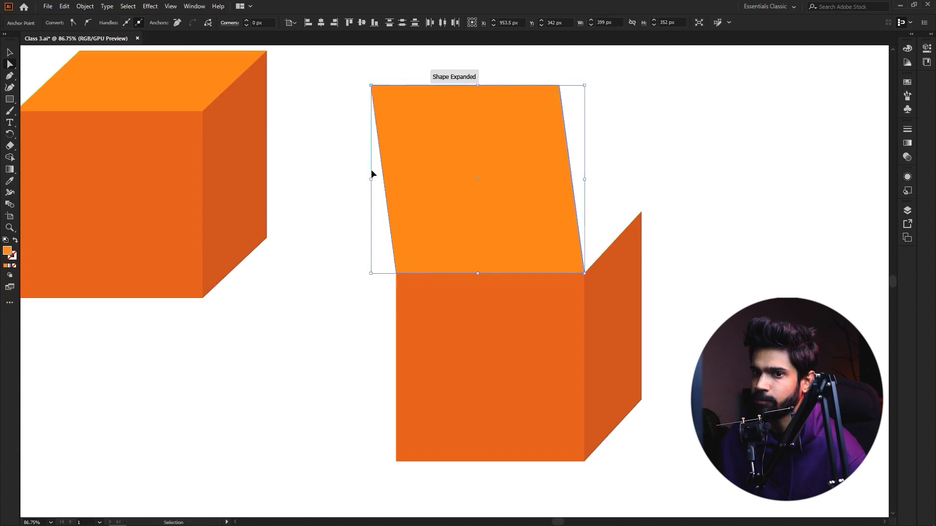
key("ctrl+z")
Try to pull the upper square's top-right corner outward with the Selection tool, and undo the resulting enlargement
key("v")
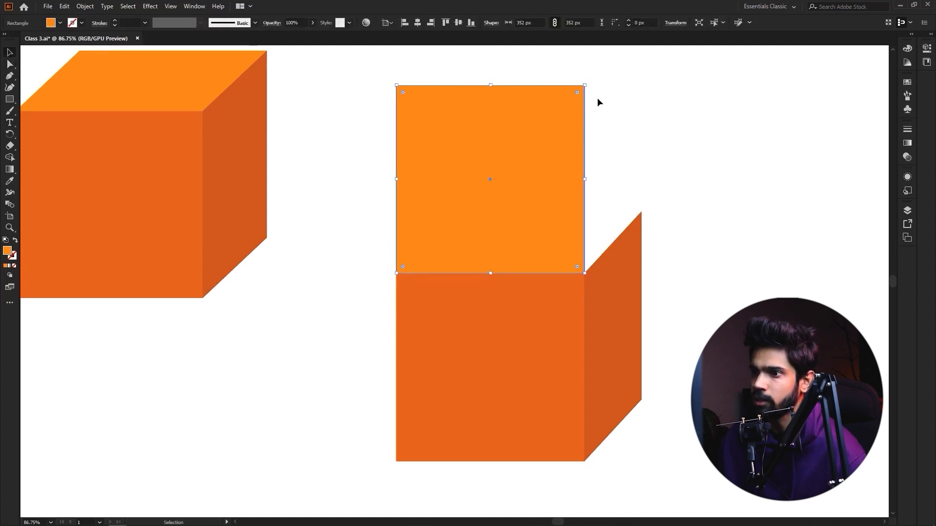
mouse_move(567, 104)
left_mouse_down()
mouse_move(647, 79)
mouse_move(564, 86)
left_mouse_up()
left_click_drag(385, 64, 629, 131)
left_click_drag(584, 86, 633, 55)
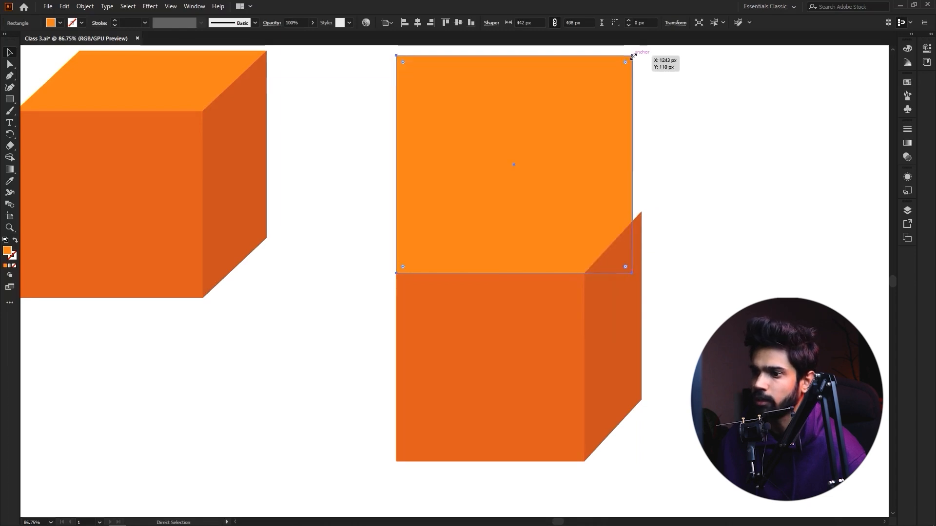
key("ctrl+z")
Try to move the upper square's two top corner points down to its lower edge and far left, and undo it
left_click_drag(11, 66, 48, 64)
left_click_drag(357, 76, 620, 117)
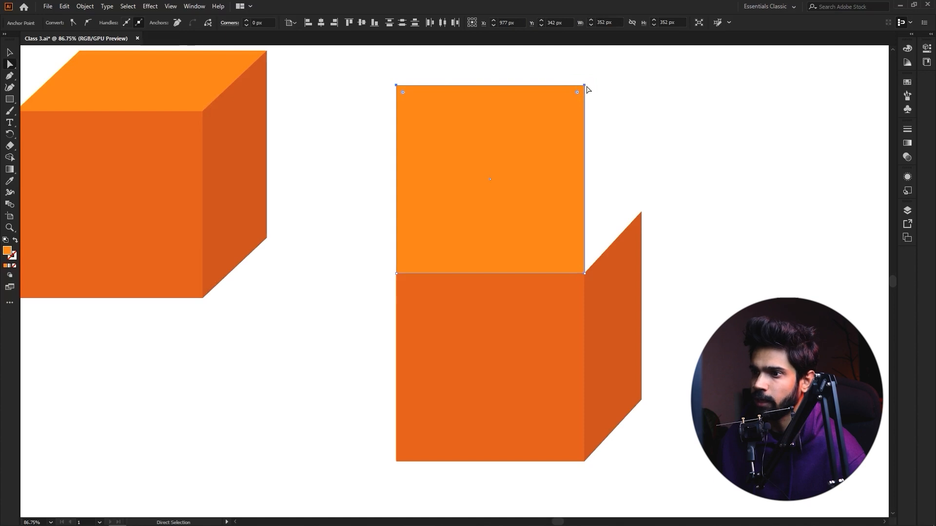
left_click_drag(587, 88, 386, 279)
key("ctrl+z")
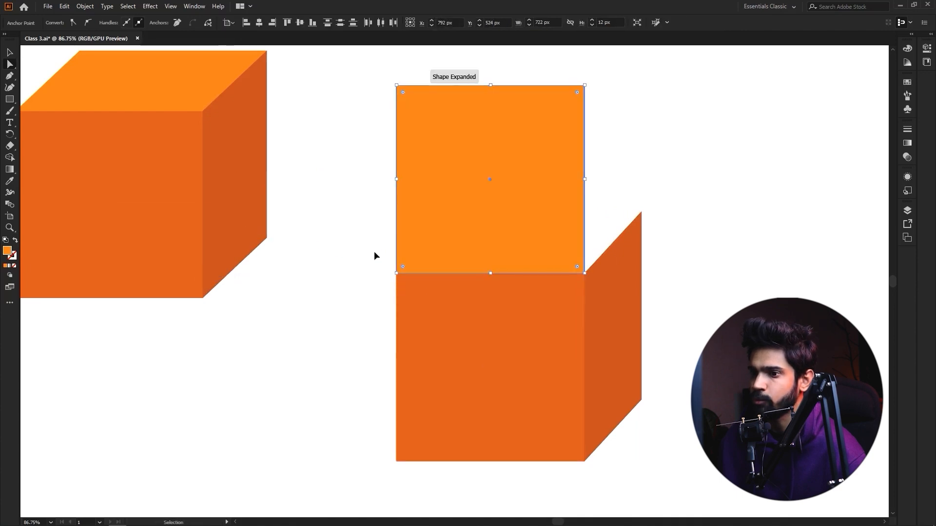
Move the upper square's two top corner points so the right one meets the side face's upper outer corner
left_click_drag(585, 87, 580, 189)
key("v")
left_click(717, 176)
Select all three faces of the second cube and delete them
key("z")
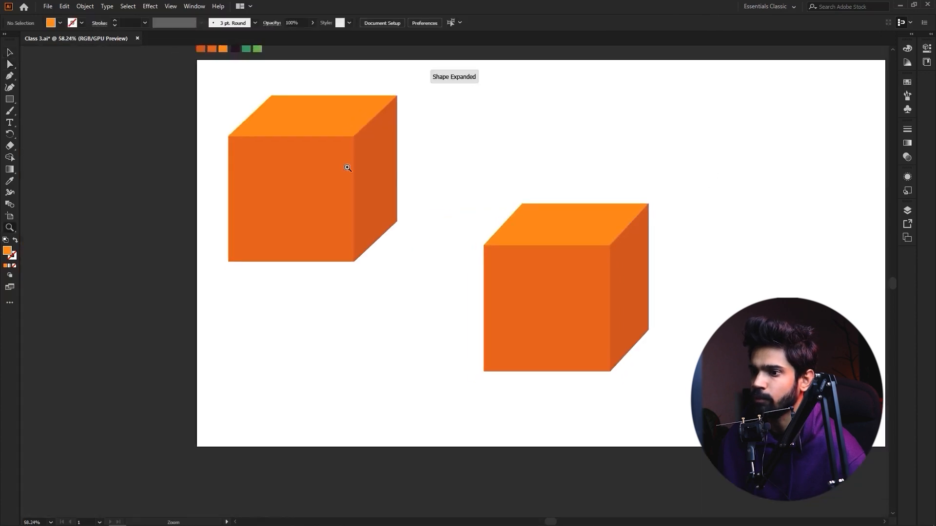
left_click_drag(507, 217, 703, 364)
key("v")
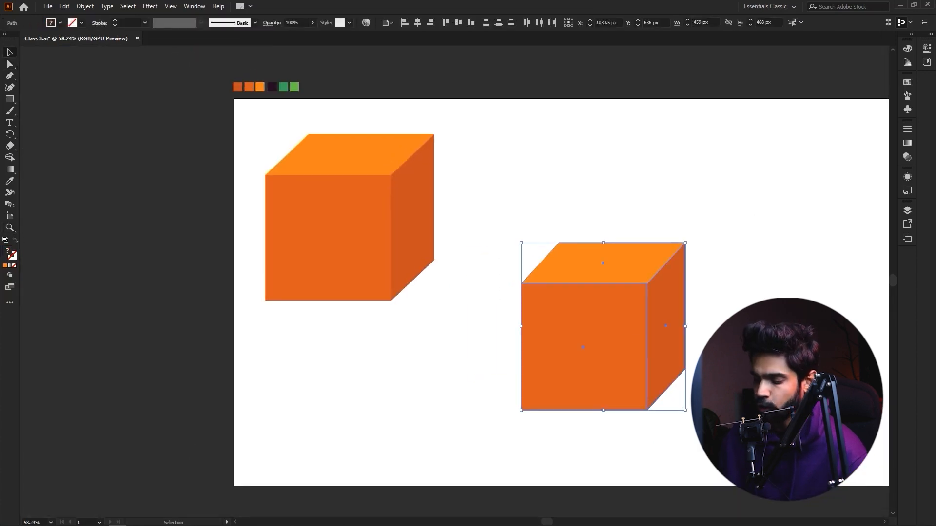
key("Delete")
Select all faces of the remaining cube and move it right and down towards the artboard's middle
left_click_drag(488, 133, 365, 259)
left_click_drag(383, 225, 509, 292)
key("z")
key("v")
left_click(629, 218)
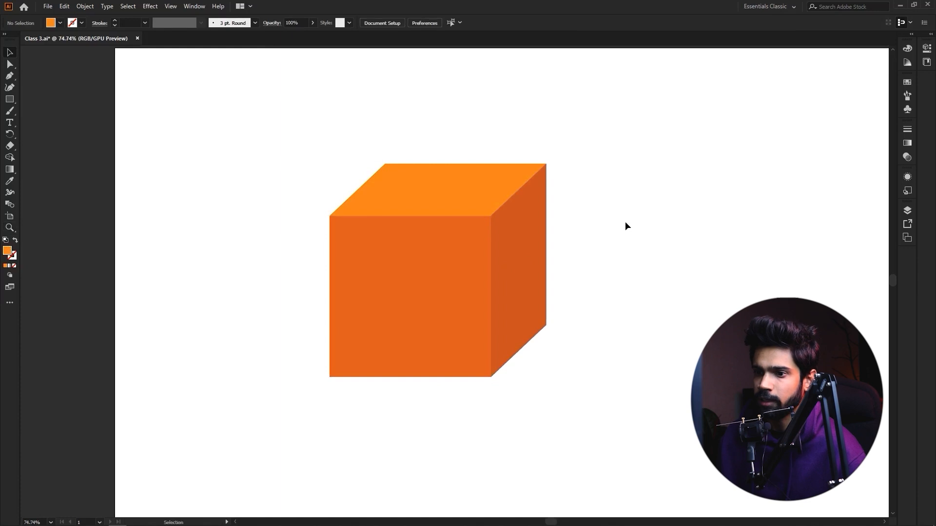
key("z")
left_click_drag(531, 221, 500, 219)
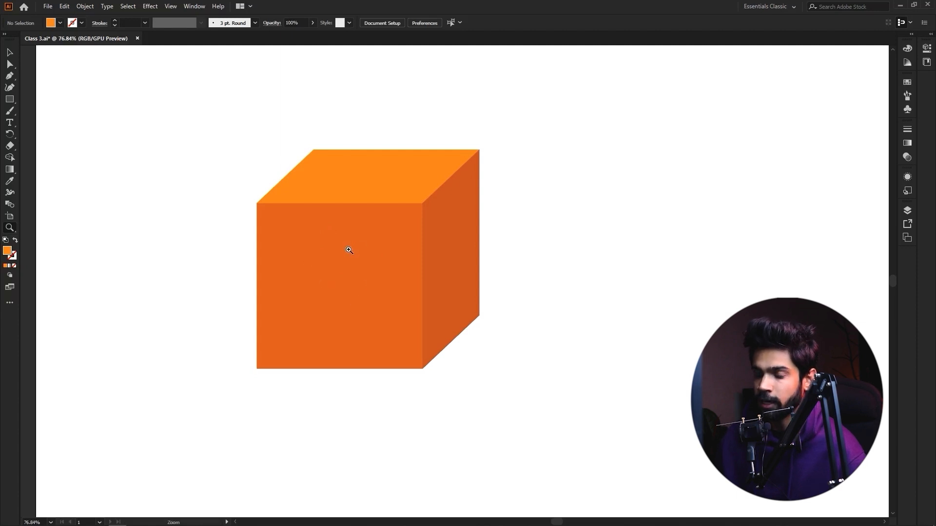
key("v")
left_click_drag(238, 130, 479, 277)
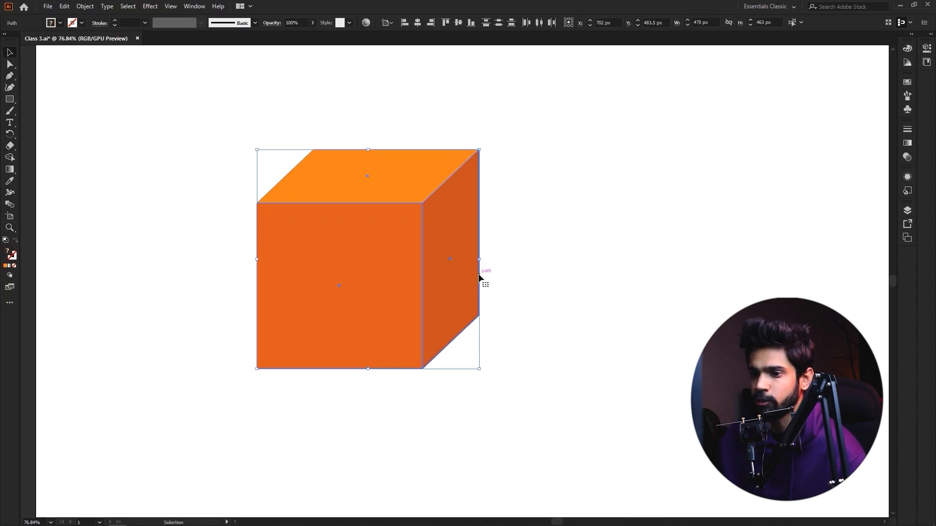
left_click(136, 212)
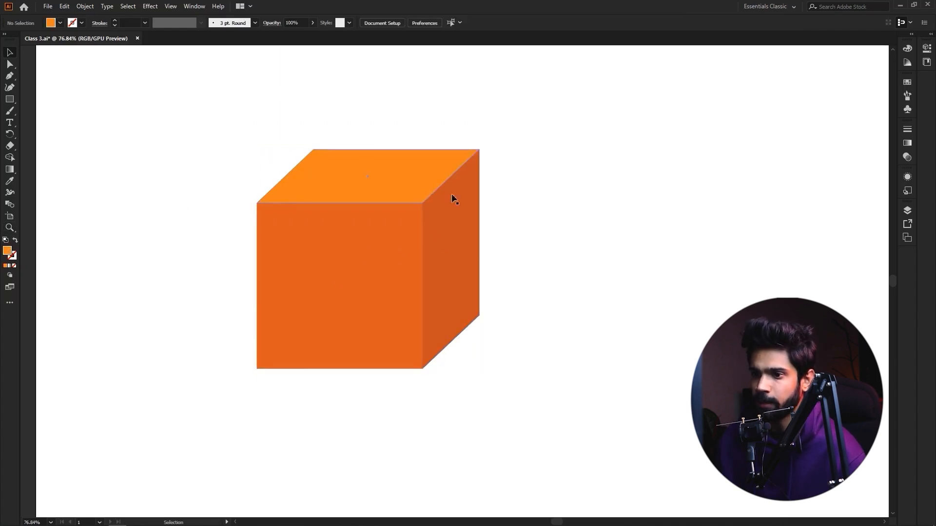
scroll(481, 224, "right", 2)
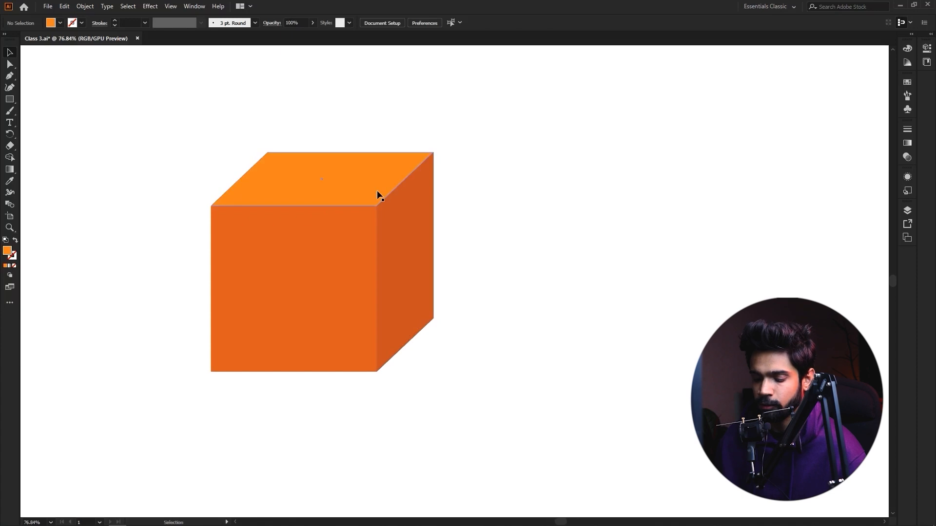
Draw a square of about 294 px to the right of the cube and duplicate it horizontally, flush against its right edge
key("m")
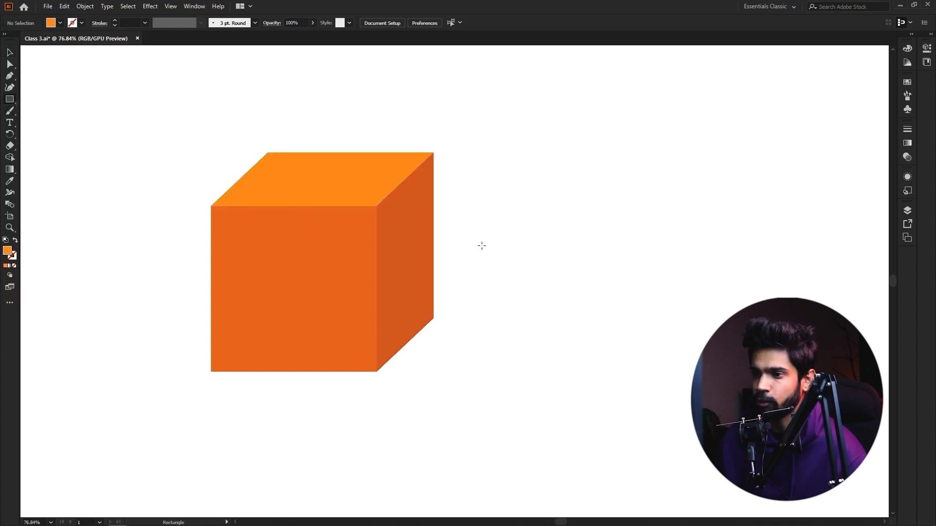
scroll(482, 246, "right", 4)
left_click_drag(419, 218, 557, 357)
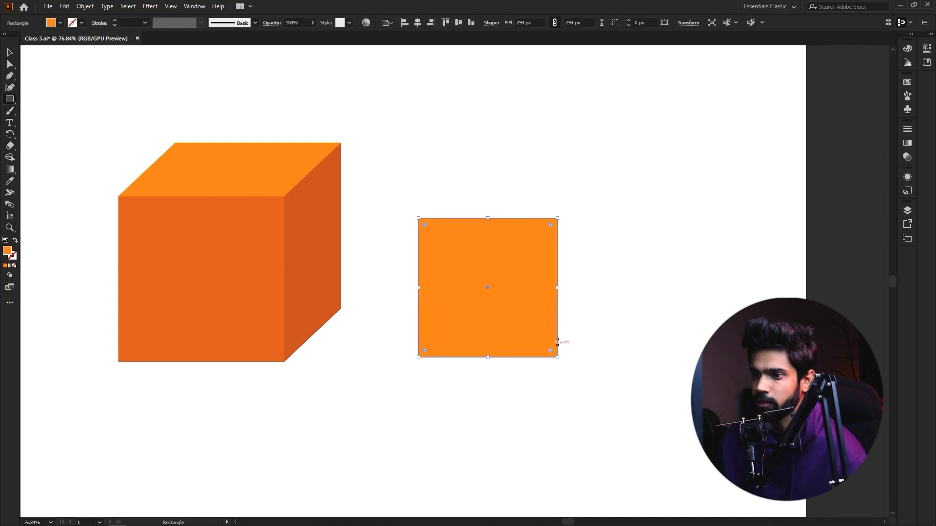
key("v")
left_click(654, 217)
left_click_drag(507, 277, 652, 277)
Move the right copy's two outer corner points together inward and up to form the slanted side face
key("a")
left_click_drag(711, 191, 689, 398)
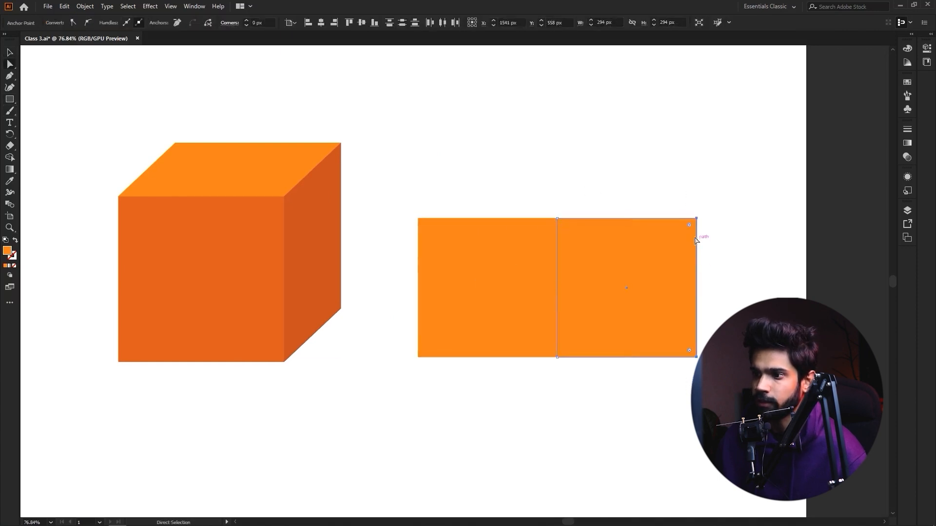
left_click_drag(696, 218, 602, 179)
key("v")
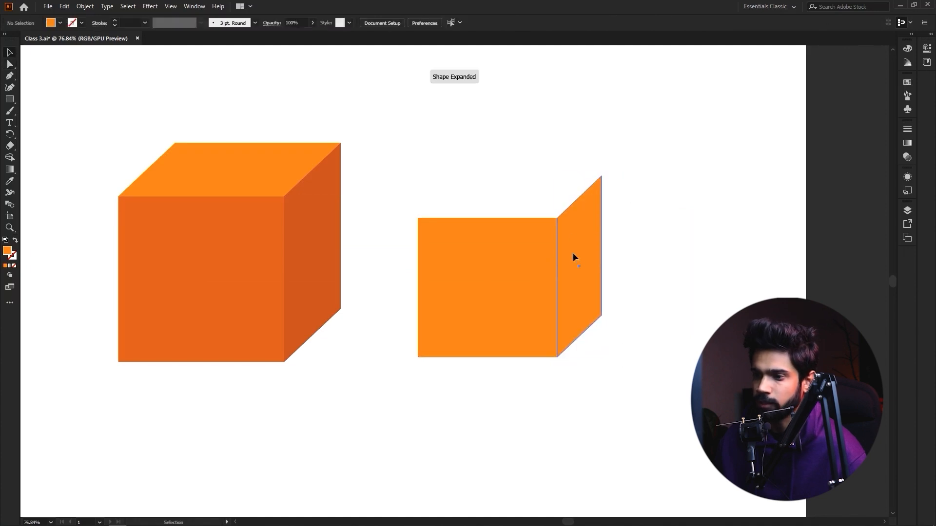
Fill the new side face with the finished cube's darker side orange and the new front square with its front-face orange
key("i")
left_click(312, 217)
left_click(439, 277, "ctrl")
left_click(240, 210)
key("v")
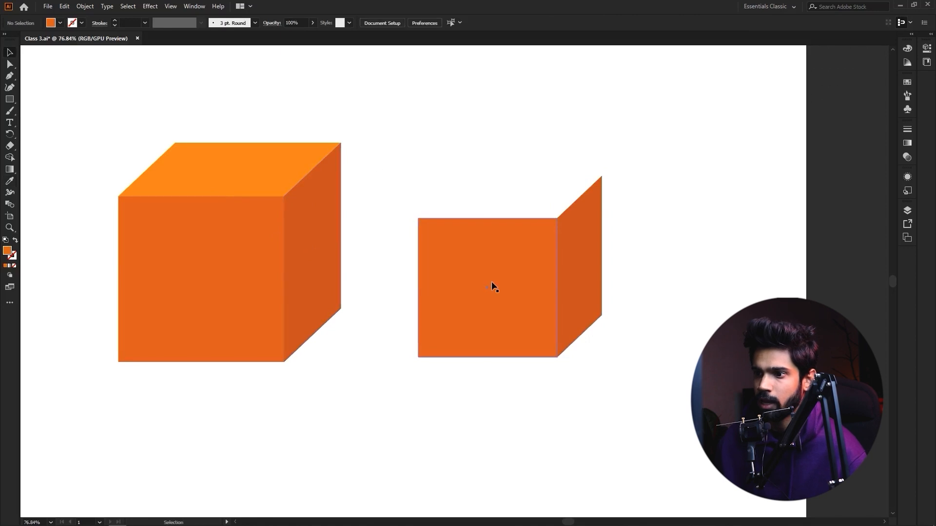
Duplicate the front square upward and move the copy's two top corner points to the side face's upper outer corner, forming the top face
left_click_drag(500, 313, 496, 169)
key("a")
left_click_drag(390, 73, 573, 105)
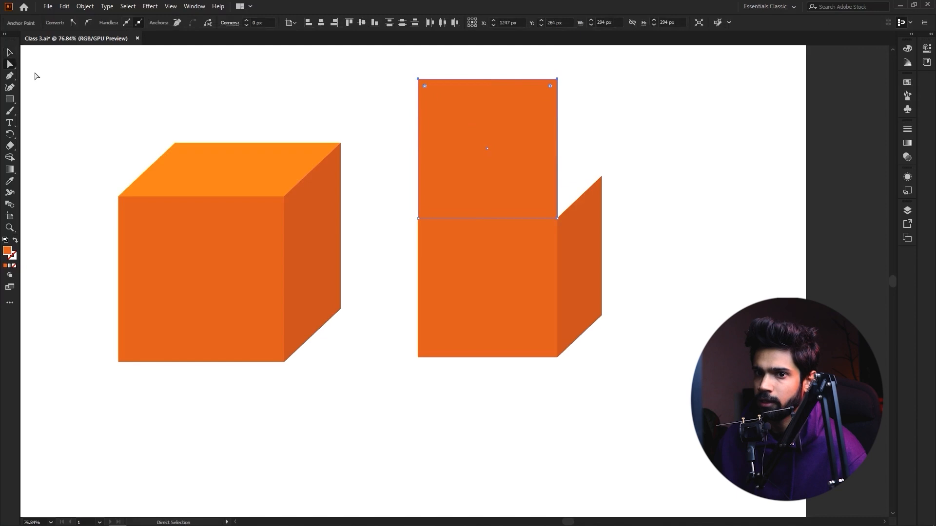
right_click(7, 68)
left_click(33, 68)
left_click_drag(361, 55, 604, 179)
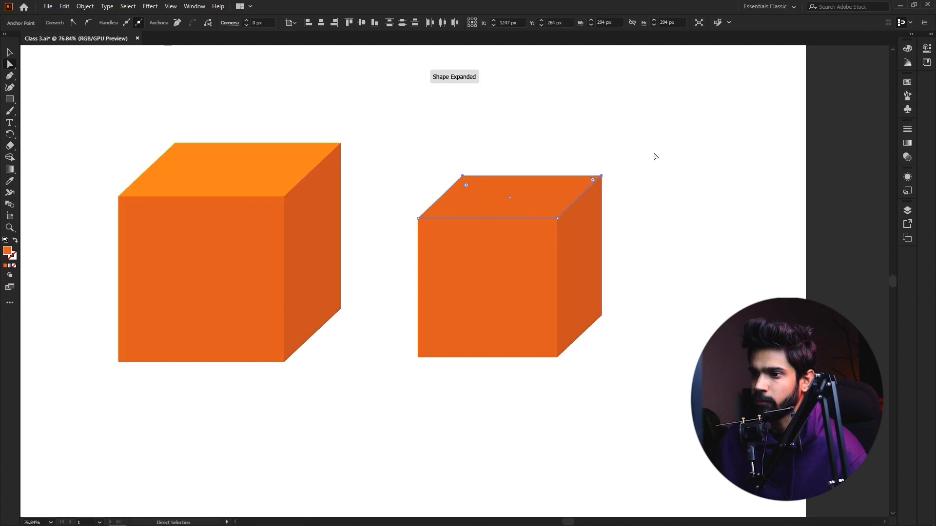
Fill the second cube's top face with the light orange of the first cube's top face
left_click(535, 184)
key("i")
left_click(265, 156)
key("ctrl+shift+a")
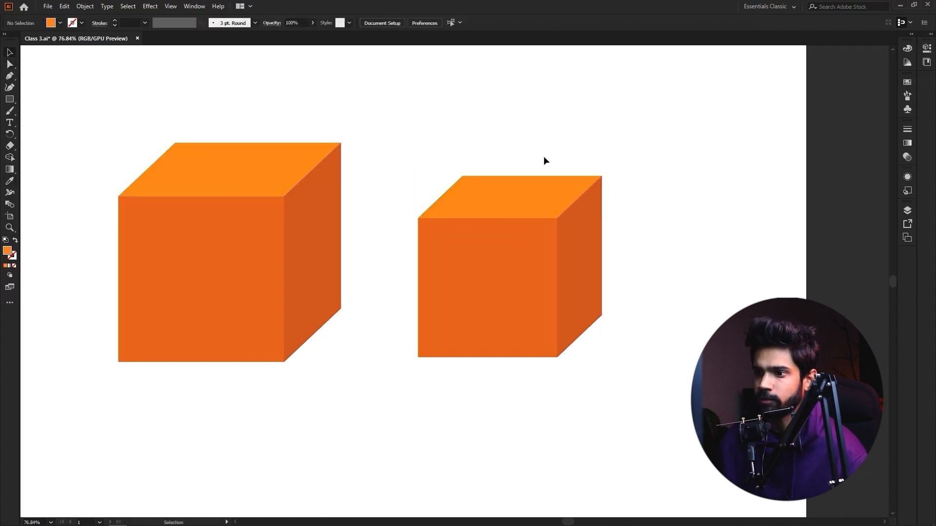
Delete all three faces of the smaller second cube
scroll(543, 159, "down", 5)
scroll(522, 156, "up", 3)
left_click_drag(490, 165, 524, 205)
key("v")
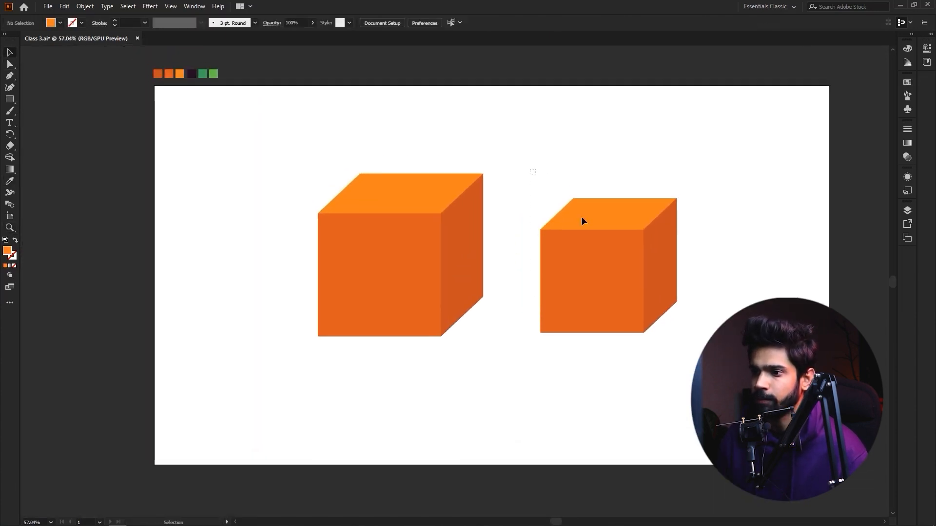
left_click_drag(530, 168, 695, 311)
key("Delete")
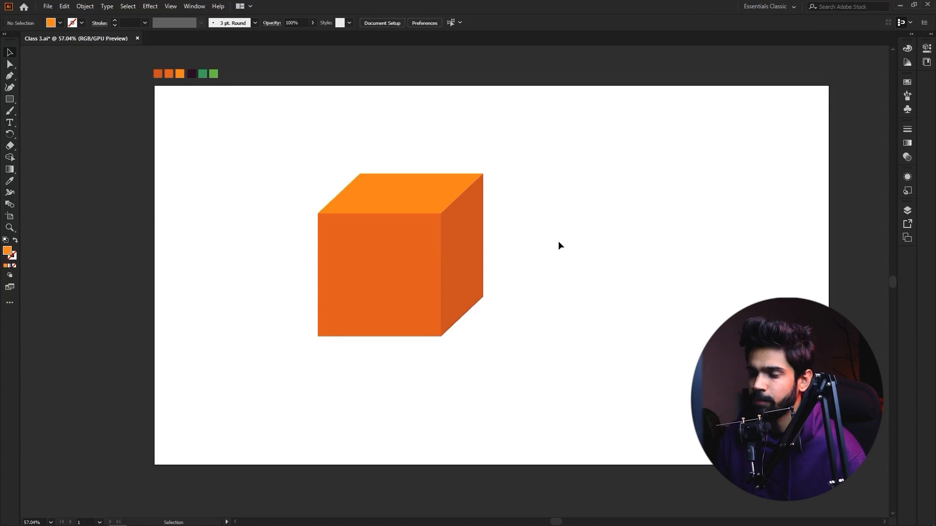
Draw a rectangle of about 160 × 59 px beside the cube and raise its top-left corner to slant the top edge, making it about 112 px high
scroll(453, 224, "up", 3)
key("m")
left_click_drag(428, 204, 537, 243)
key("v")
key("a")
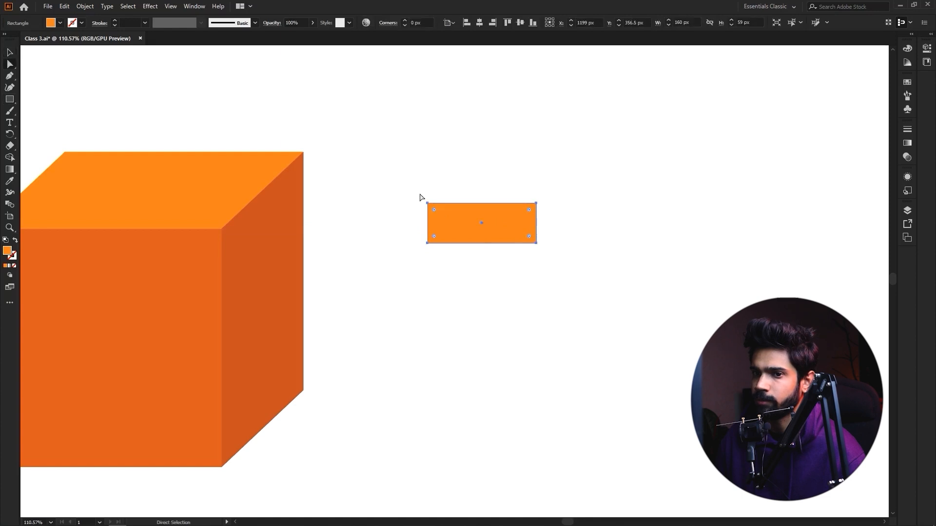
left_click_drag(386, 175, 431, 170)
left_click(525, 165)
Duplicate the slanted shape horizontally to the right and move the original left so a gap separates them
key("v")
left_click(451, 236)
left_click_drag(450, 235, 546, 235)
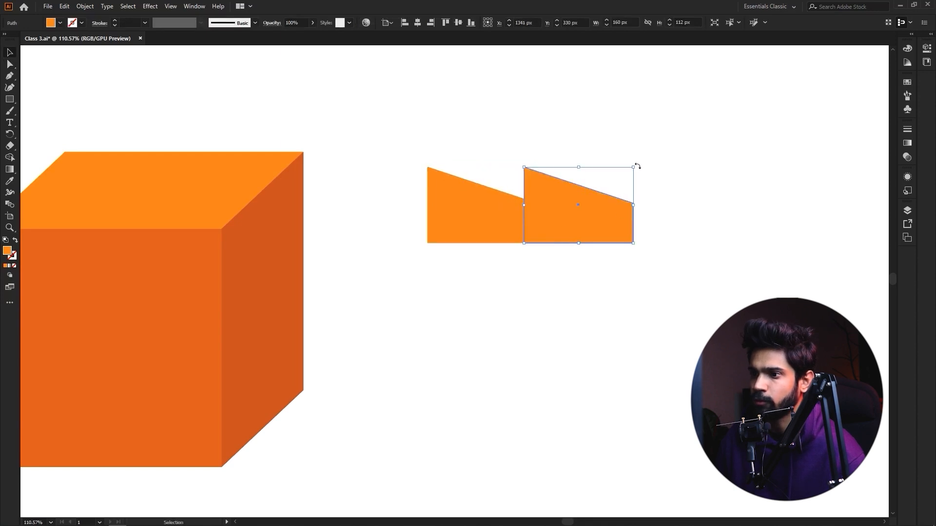
left_click_drag(638, 166, 640, 168)
key("ctrl+z")
left_click(507, 230)
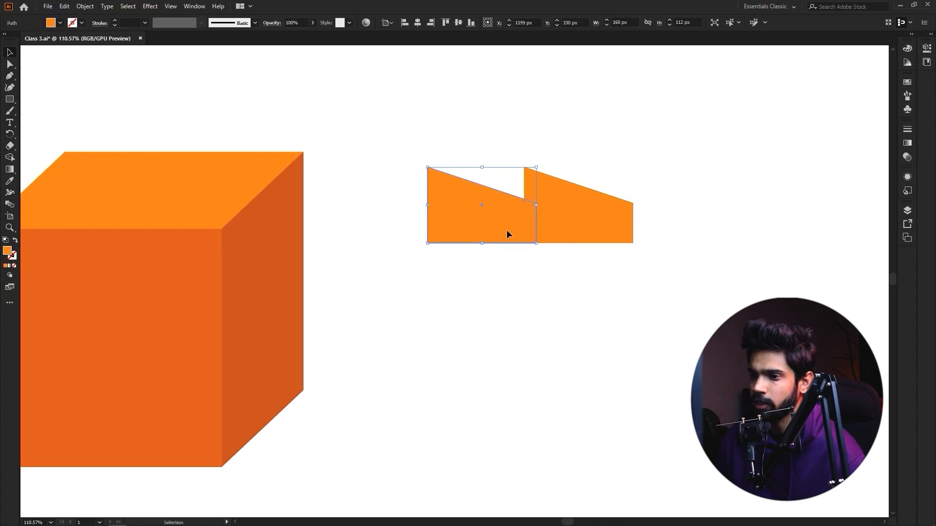
left_click_drag(507, 229, 477, 230)
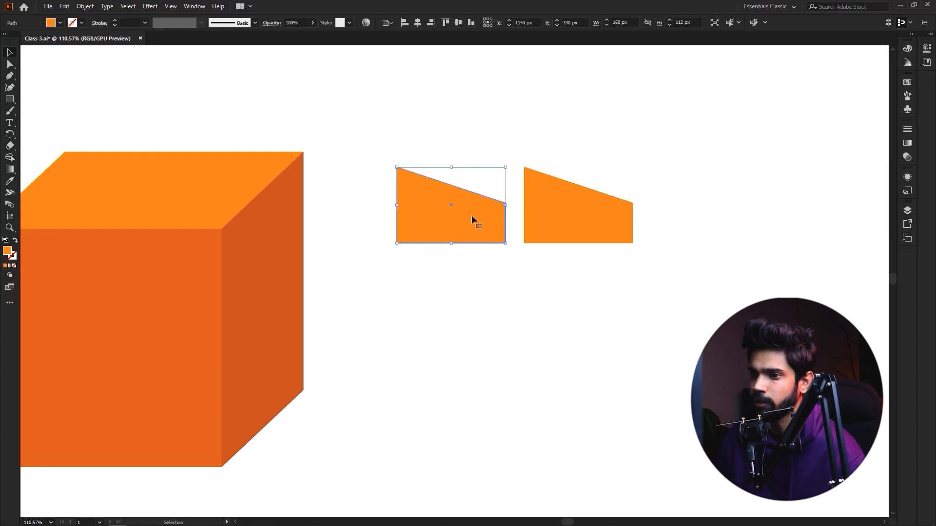
Lower the two top corner points of the right-hand copy to make a thinner wedge
left_click(609, 210)
mouse_move(578, 167)
left_mouse_down()
mouse_move(581, 211)
mouse_move(579, 167)
left_mouse_up()
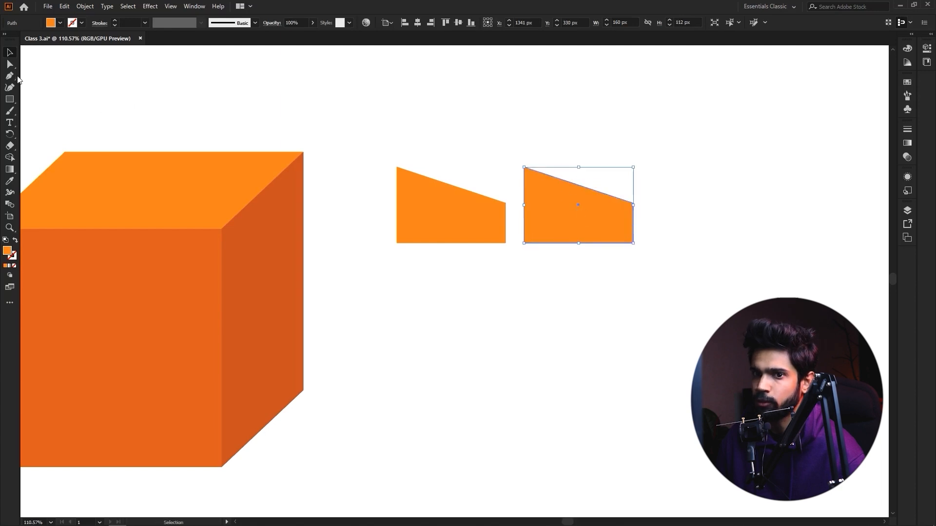
left_click(15, 64)
left_click_drag(525, 167, 633, 237)
key("v")
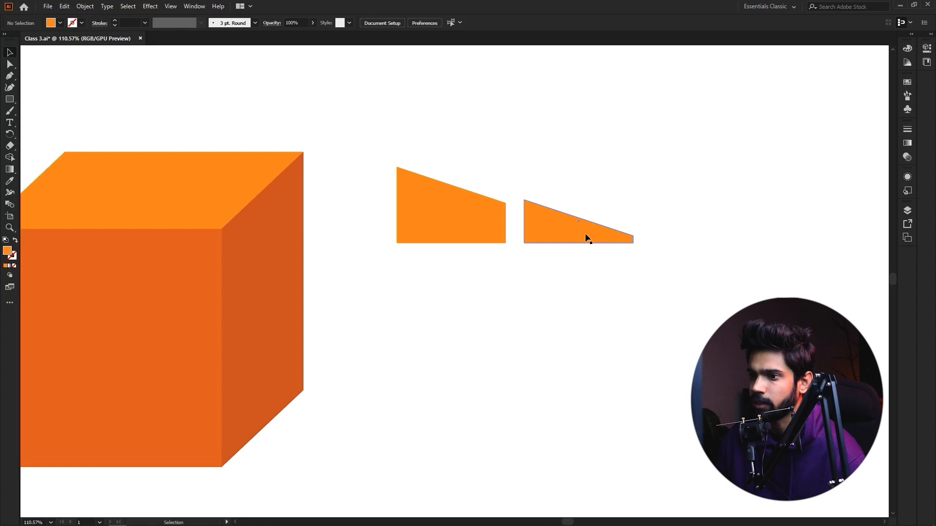
Tilt the thin wedge upright over the larger shape's right end and reduce the larger shape's height to about 77 px
left_click_drag(632, 196, 651, 244)
left_click_drag(566, 239, 502, 210)
left_click(444, 209)
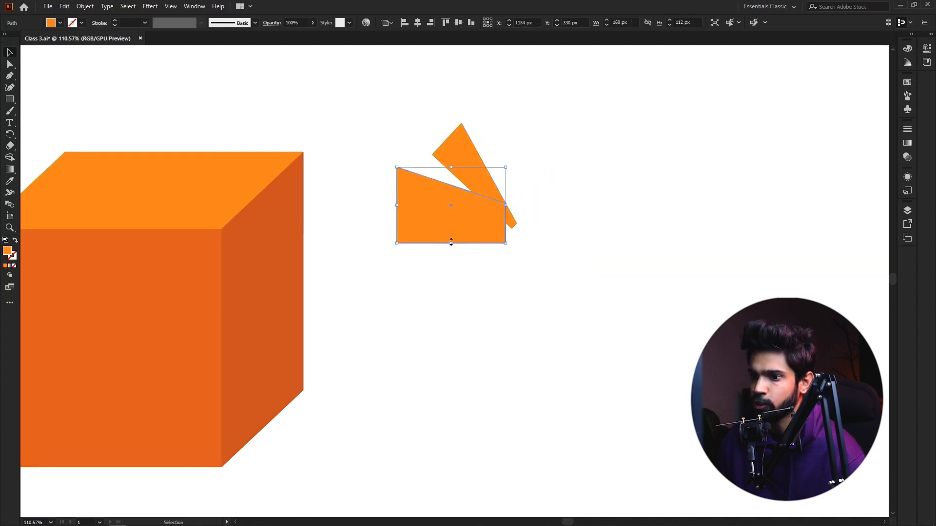
left_click_drag(451, 244, 455, 219)
left_click(468, 187)
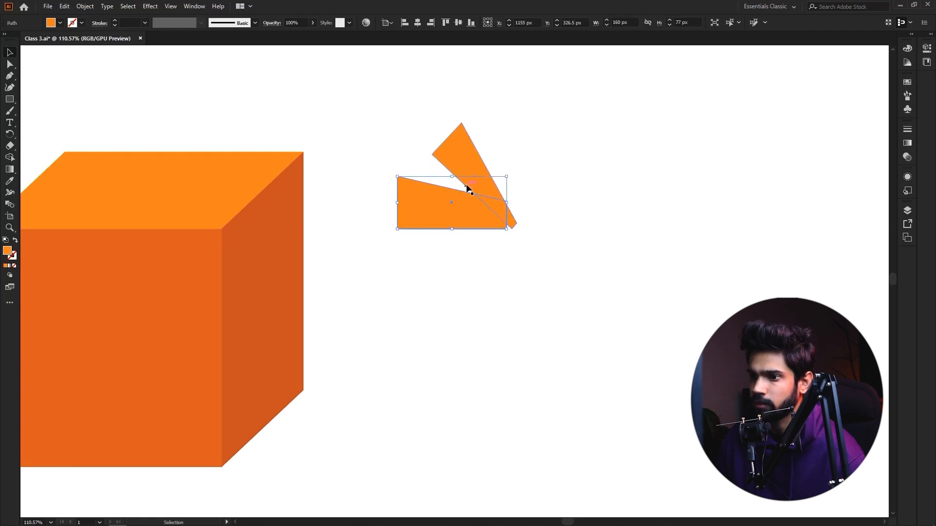
left_click(545, 195)
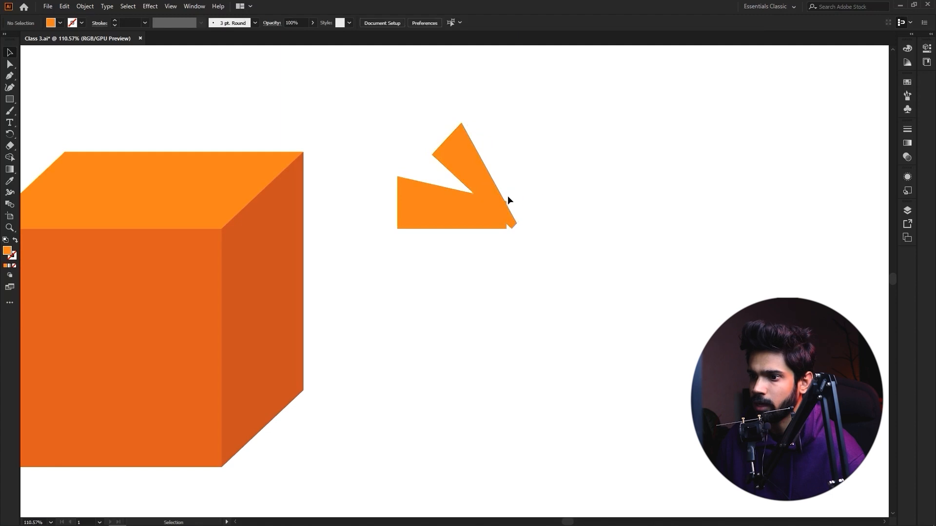
Rotate the tilted wedge slightly more upright and nudge its tip towards the base shape's lower right corner
left_click(484, 181)
left_click_drag(545, 196, 542, 203)
left_click_drag(490, 197, 492, 195)
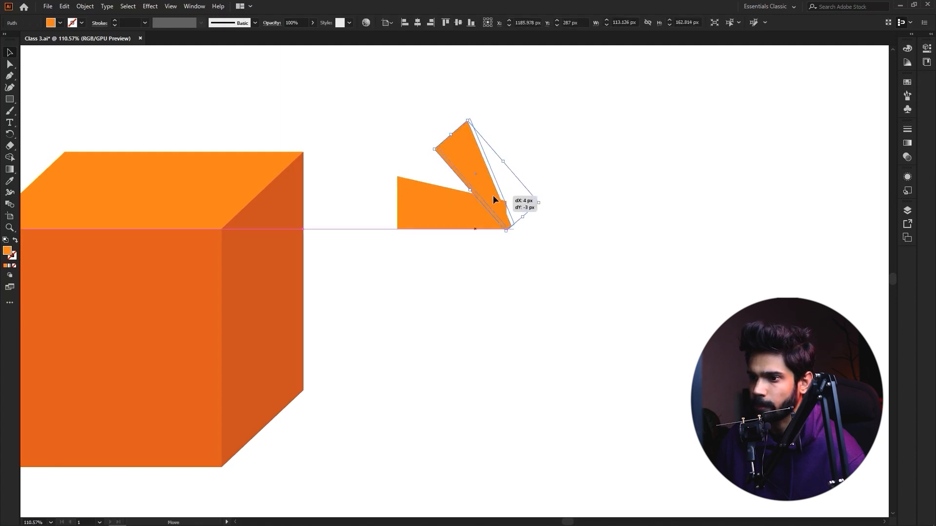
left_click(563, 171)
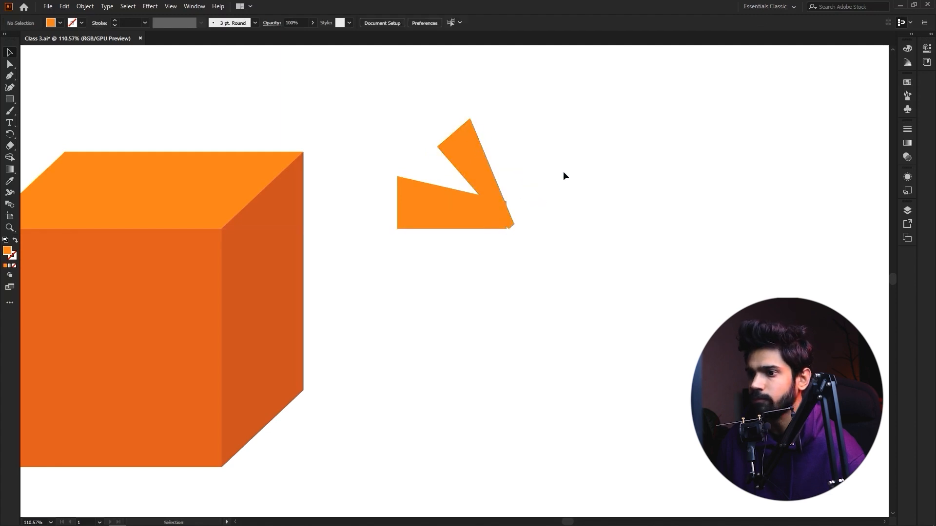
left_click(489, 175)
left_click_drag(492, 180, 492, 174)
left_click(590, 169)
Shift the base shape slightly left and move its lower right corner point onto the tilted wedge's bottom tip
left_click_drag(447, 218, 442, 218)
key("a")
left_click(504, 234)
left_click(500, 230)
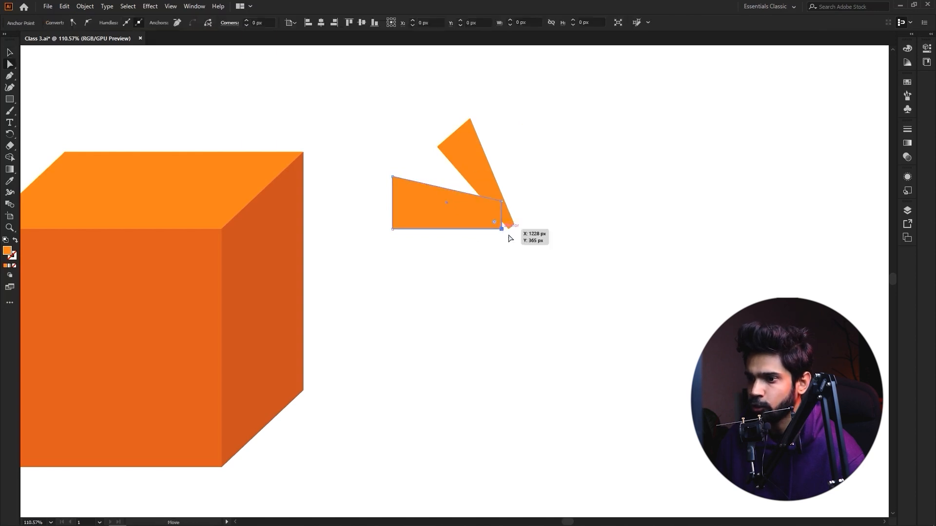
left_click_drag(505, 233, 618, 294)
Fill the tilted wedge with the dark purple palette swatch above the artboard
left_click(553, 256)
left_click_drag(590, 277, 553, 264)
key("v")
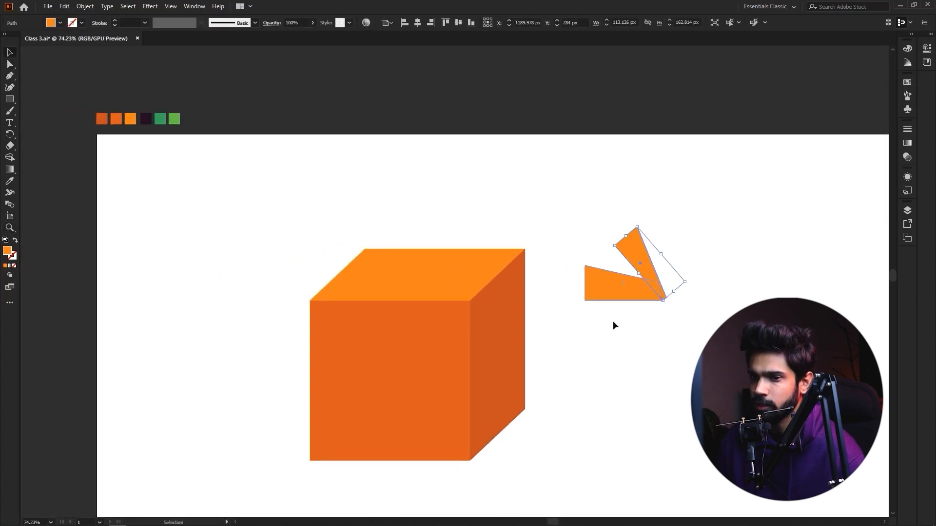
left_click(640, 262)
key("z")
left_click_drag(674, 294, 679, 307)
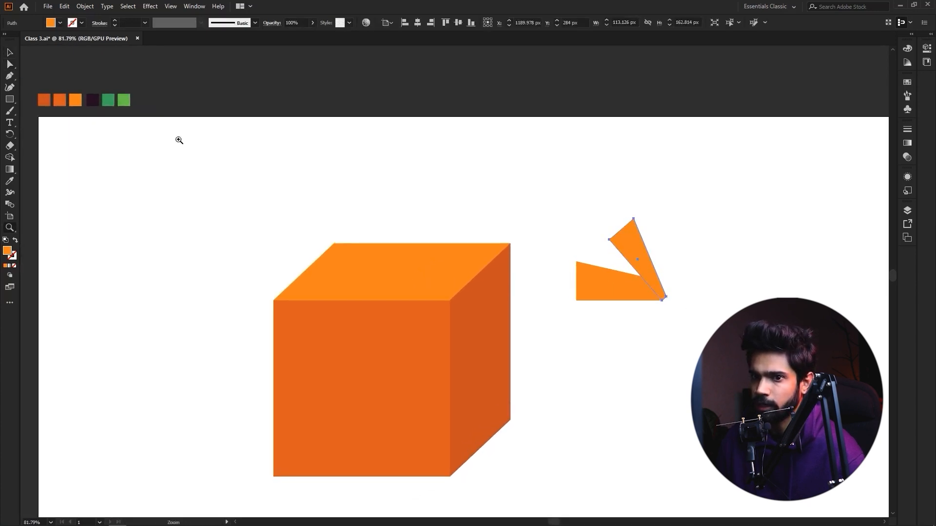
key("i")
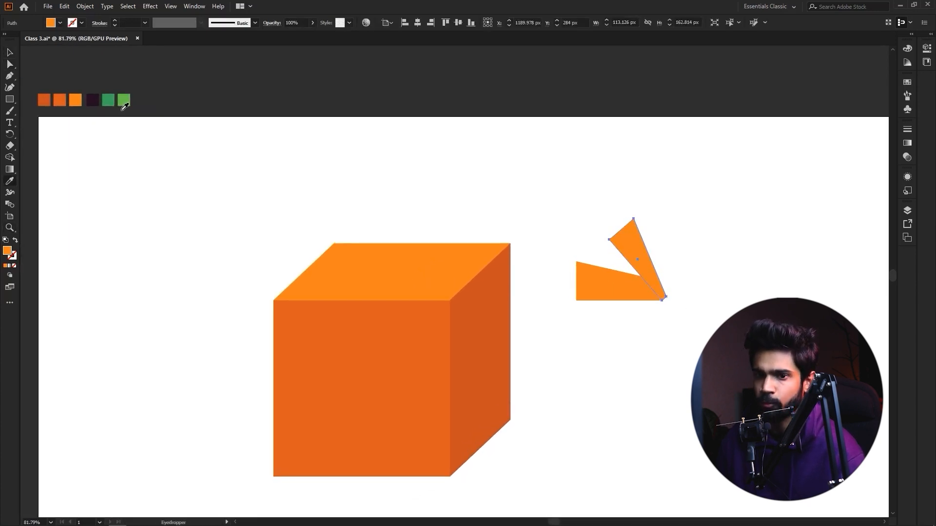
left_click(92, 99)
key("ctrl+shift+a")
Draw a circle of about 54 px inside the orange base shape and fill it with the wedge's dark purple
key("z")
left_click_drag(644, 283, 716, 298)
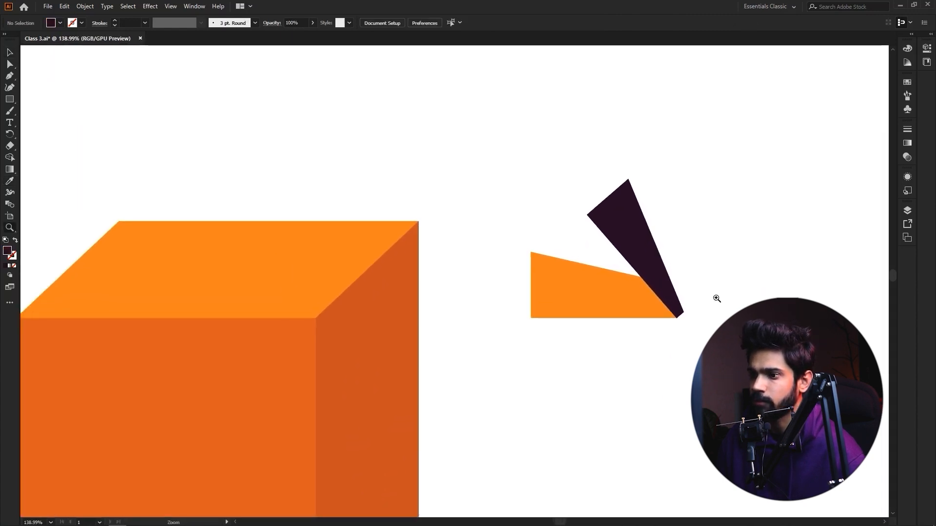
key("v")
left_click_drag(601, 298, 586, 199)
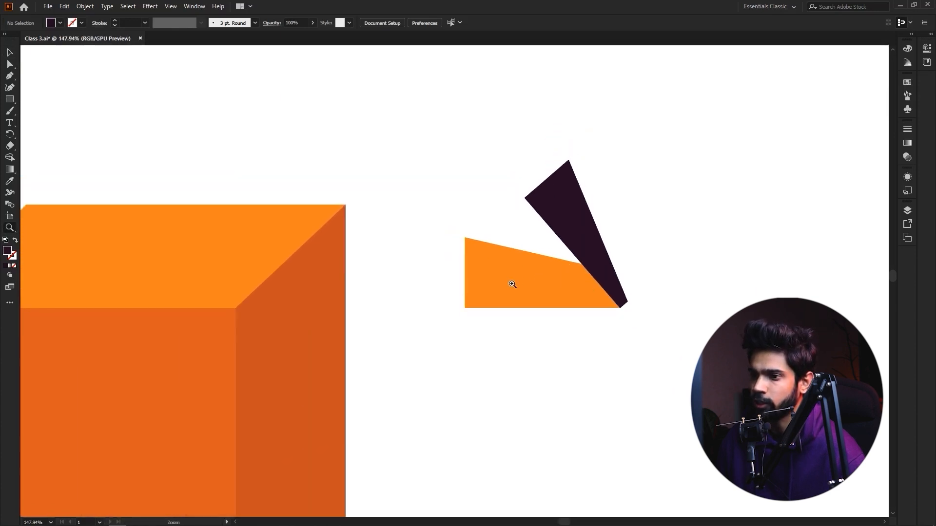
key("v")
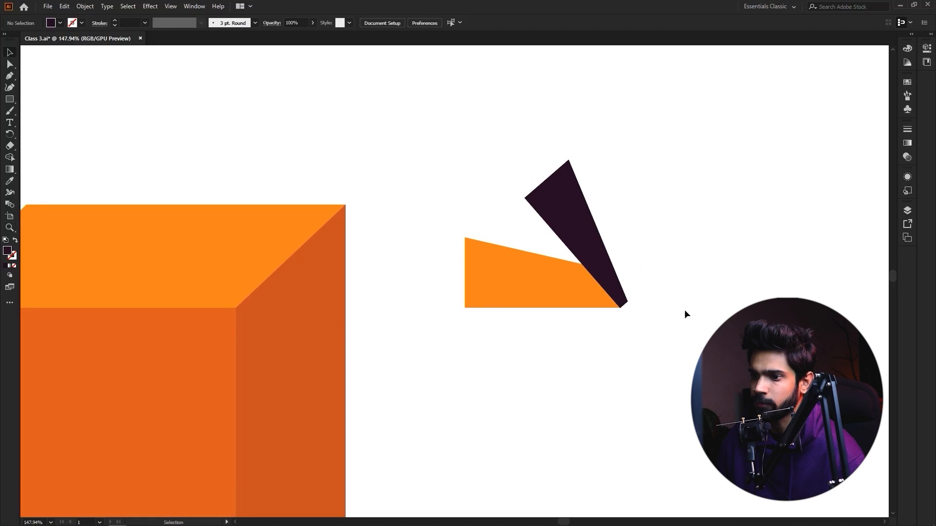
left_click_drag(444, 227, 500, 312)
left_click(429, 242)
left_click_drag(8, 105, 44, 113)
left_click_drag(529, 255, 564, 306)
key("v")
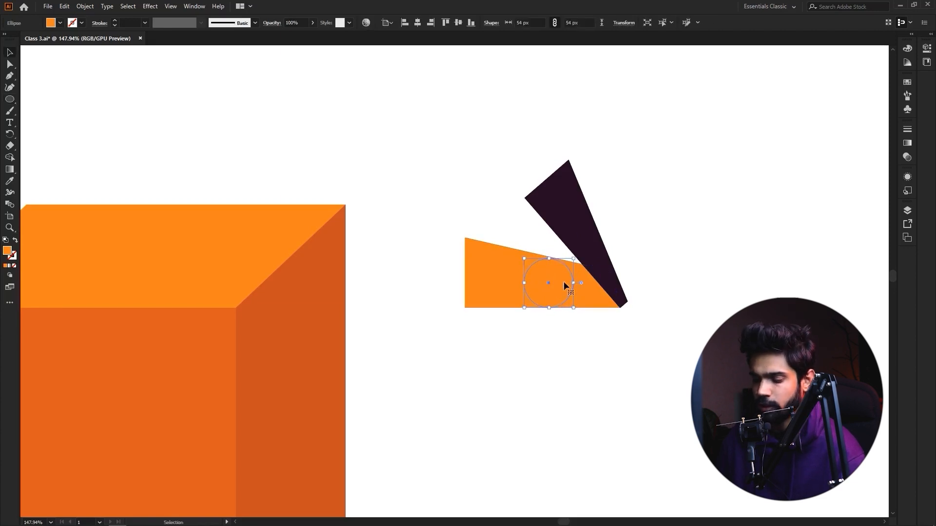
key("i")
left_click(569, 199)
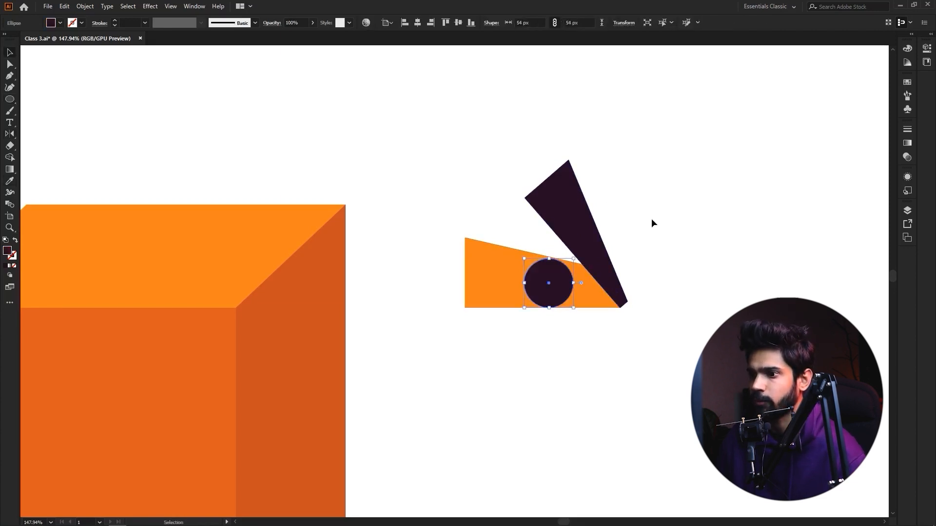
left_click(651, 218)
Draw a rectangle of about 175 × 55 px below the finished figure and fill it with the base shape's orange
key("z")
left_click_drag(598, 325, 520, 286)
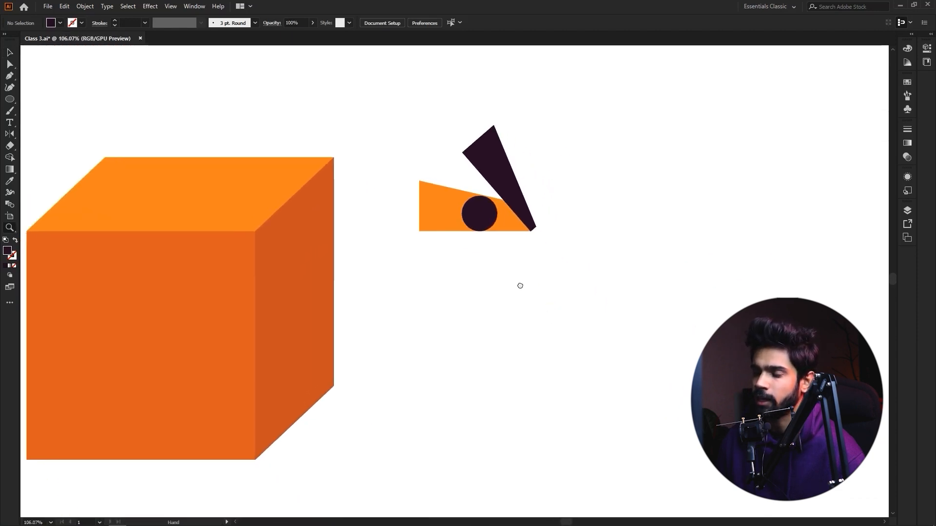
left_click_drag(508, 253, 586, 299)
left_click_drag(662, 305, 636, 296)
key("m")
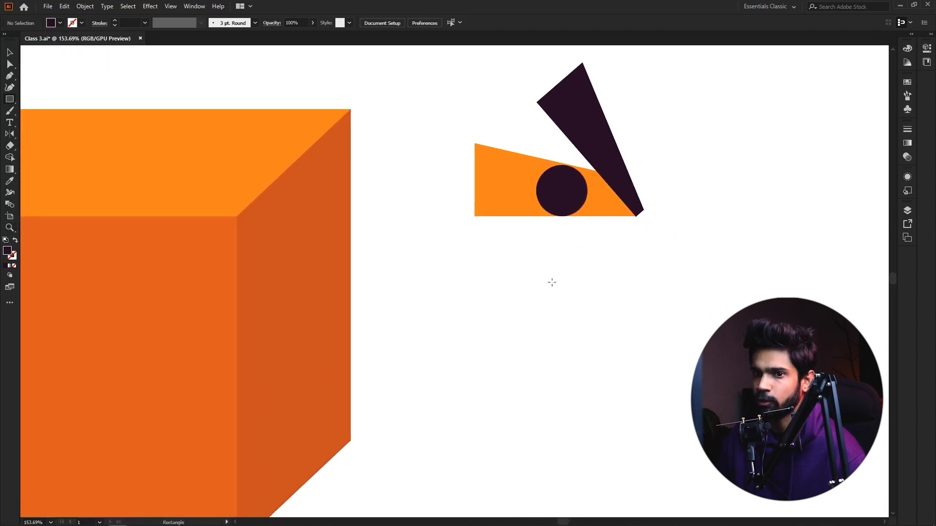
left_click_drag(463, 311, 641, 369)
key("a")
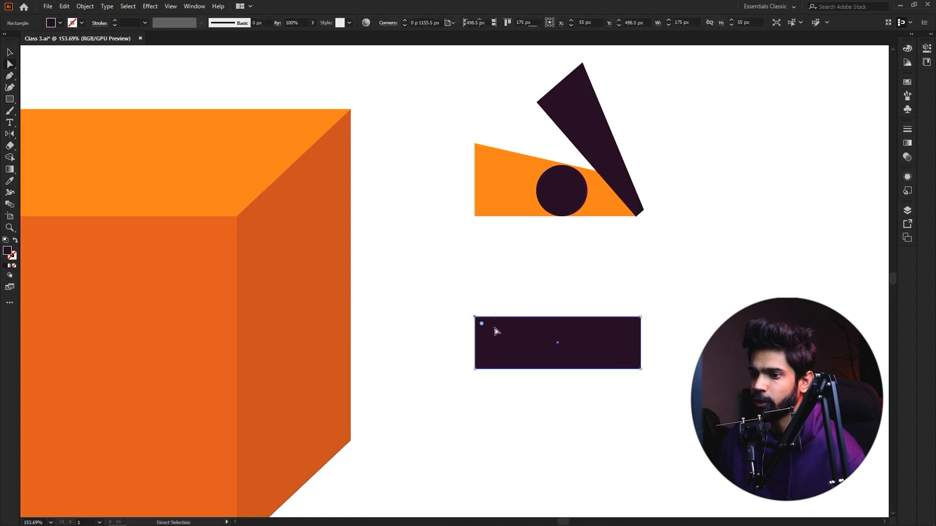
key("i")
left_click(518, 186)
key("v")
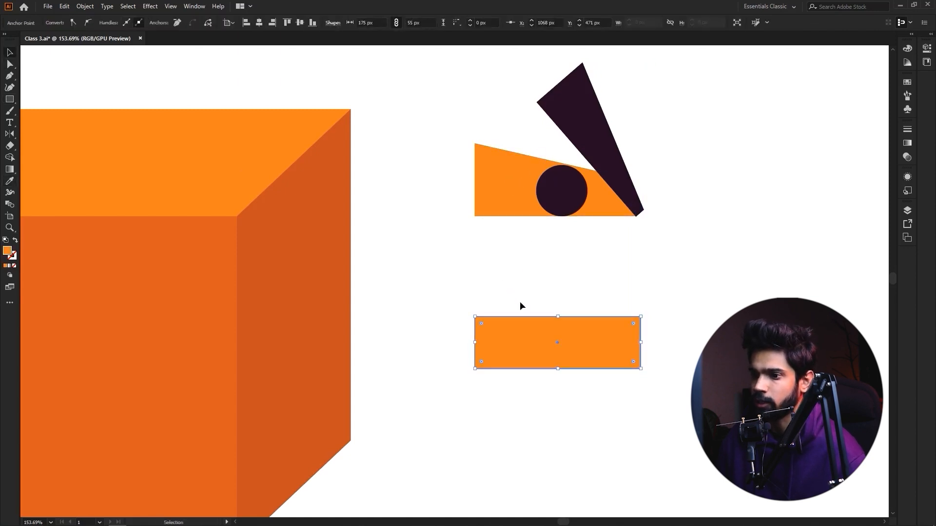
Raise the new rectangle's top-left corner point to slant its top edge, making it about 106 px high
left_click(520, 306)
key("a")
left_click(475, 317)
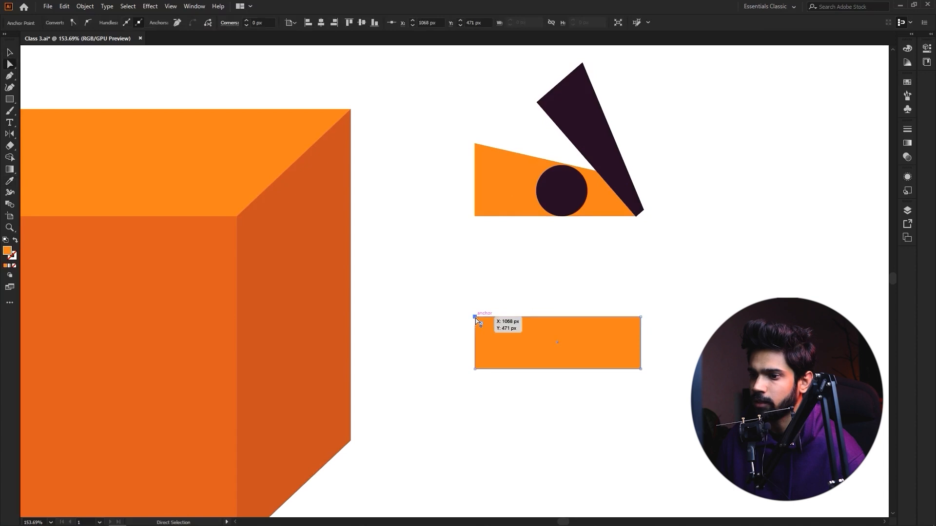
left_click_drag(476, 319, 479, 272)
key("v")
left_click(619, 276)
Duplicate the new slanted shape to the right, leaving a small gap
key("space")
left_click_drag(608, 294, 551, 279)
left_click(518, 327)
left_click_drag(517, 328, 656, 335)
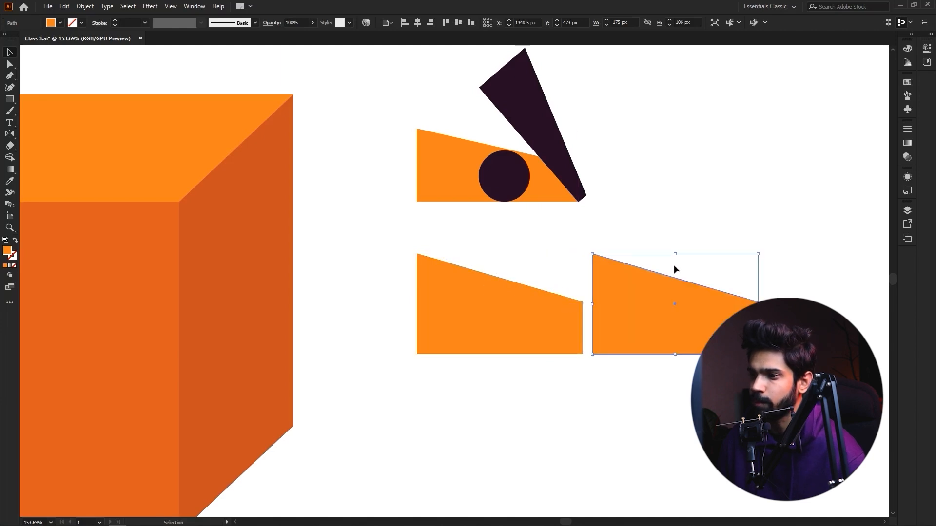
Lower the two top corner points of the new copy to form a thin wedge about 56 px high
key("a")
left_click(592, 254)
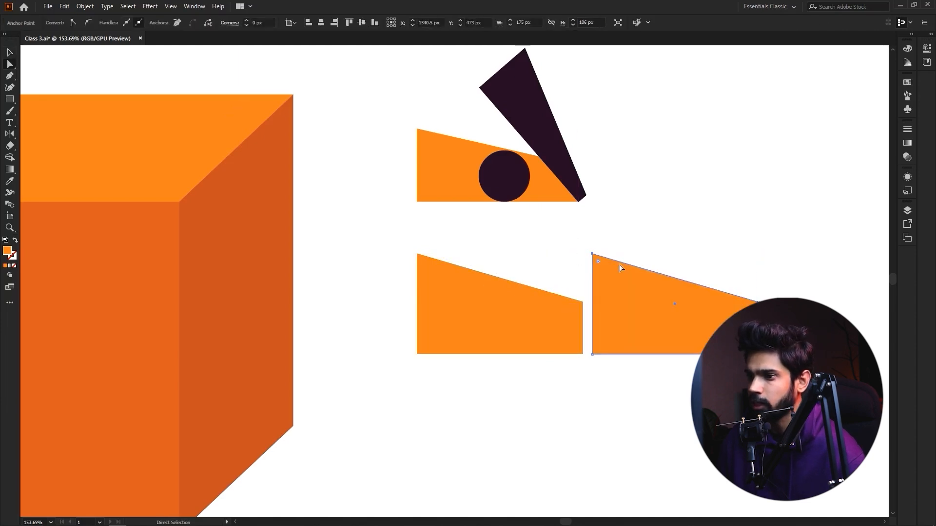
left_click_drag(750, 282, 772, 314)
left_click_drag(674, 277, 674, 313)
left_click(648, 279)
left_click_drag(592, 293, 594, 301)
key("v")
left_click(698, 283)
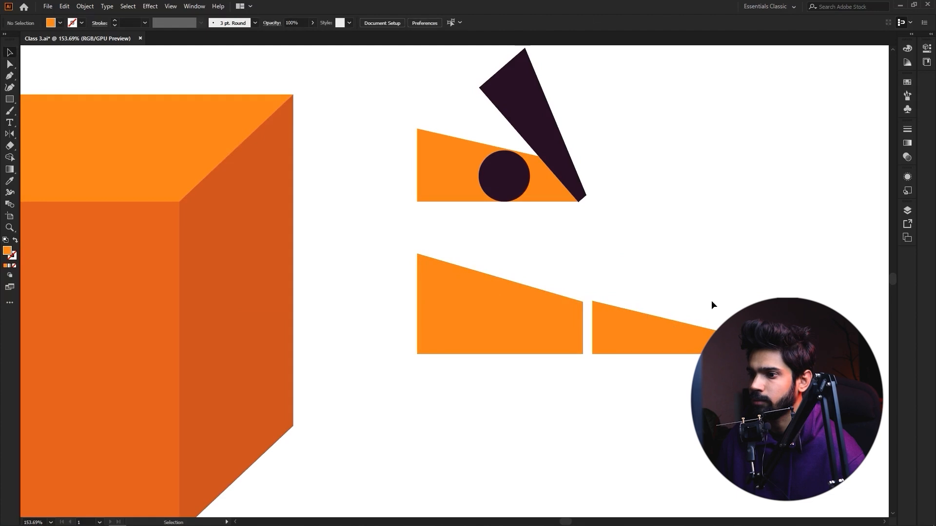
Rotate the new thin wedge upright and place it over the right end of the lower orange shape
left_click(681, 328)
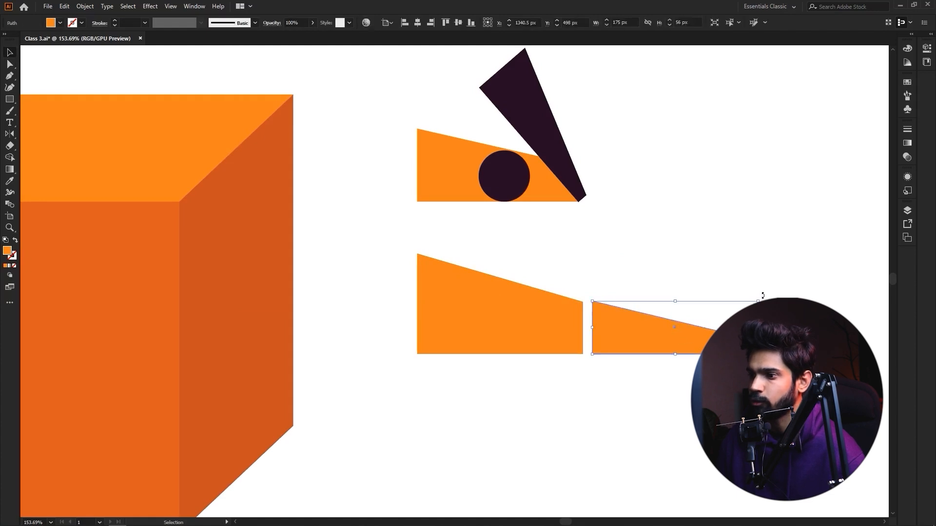
left_click_drag(759, 296, 754, 368)
left_click_drag(697, 373, 571, 320)
left_click_drag(630, 321, 622, 328)
left_click_drag(571, 308, 575, 303)
left_click(606, 370)
Move the lower orange shape's bottom-right corner point onto the tilted wedge's bottom tip
key("a")
left_click(583, 355)
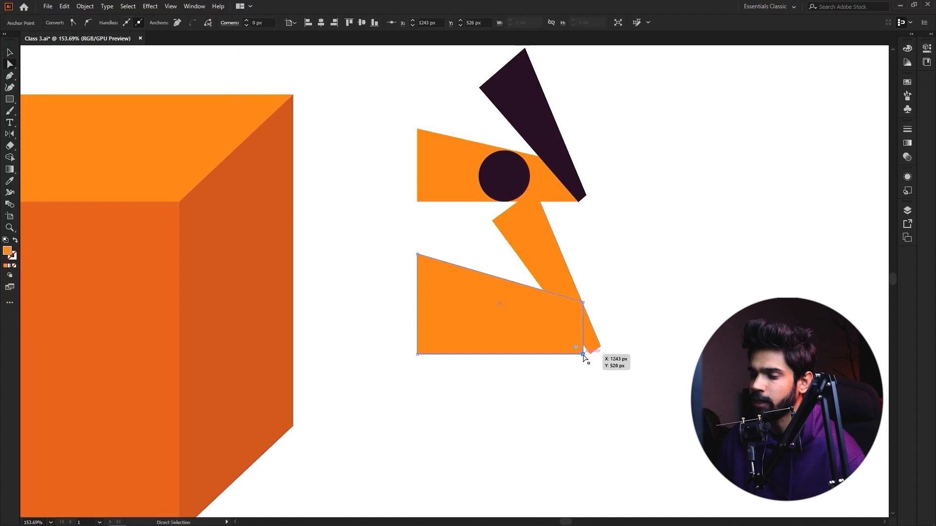
left_click_drag(585, 356, 549, 393)
key("v")
scroll(659, 353, "down", 2)
Fill the lower figure's tilted wedge with the upper figure's dark purple
left_click(580, 352)
left_click(540, 340)
key("i")
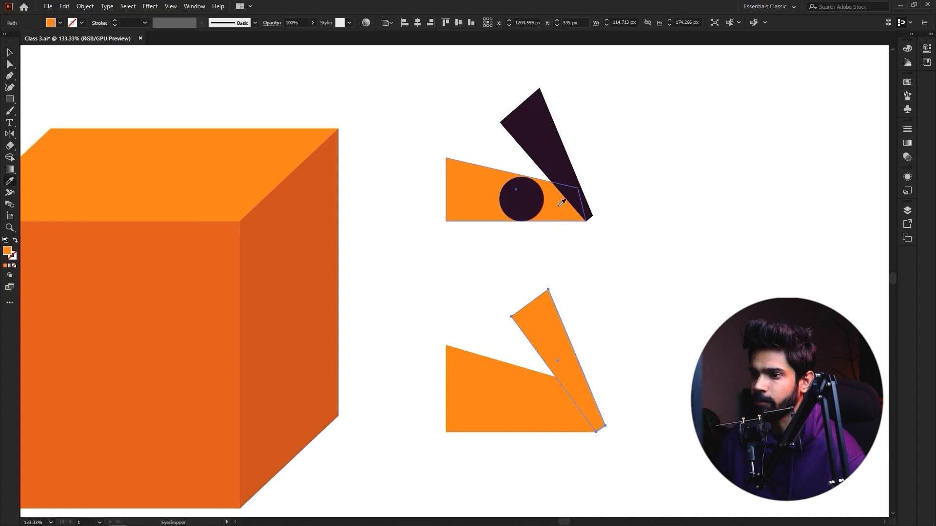
left_click(562, 203)
left_click(598, 429, "ctrl")
key("z")
left_click_drag(562, 432, 615, 444)
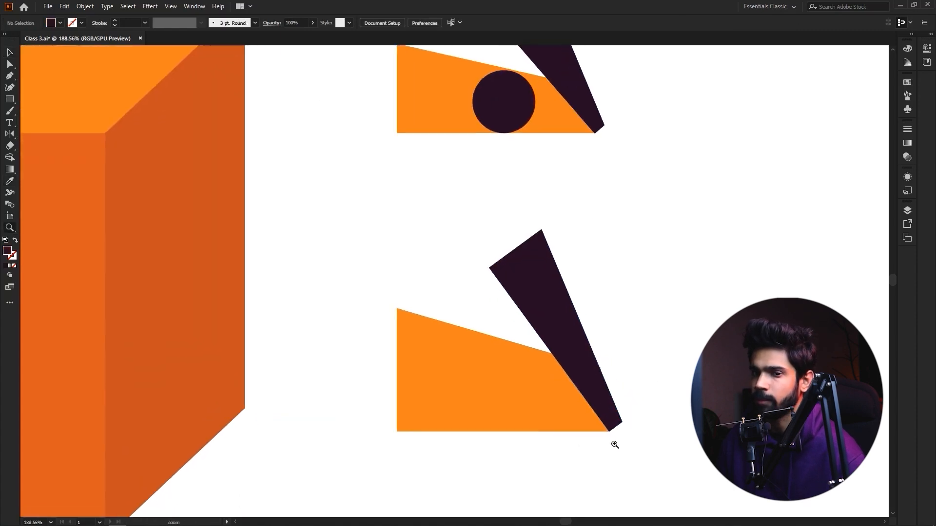
Draw a dark purple circle 71 px in diameter on the lower orange shape, beside the tilted wedge
left_click(9, 99)
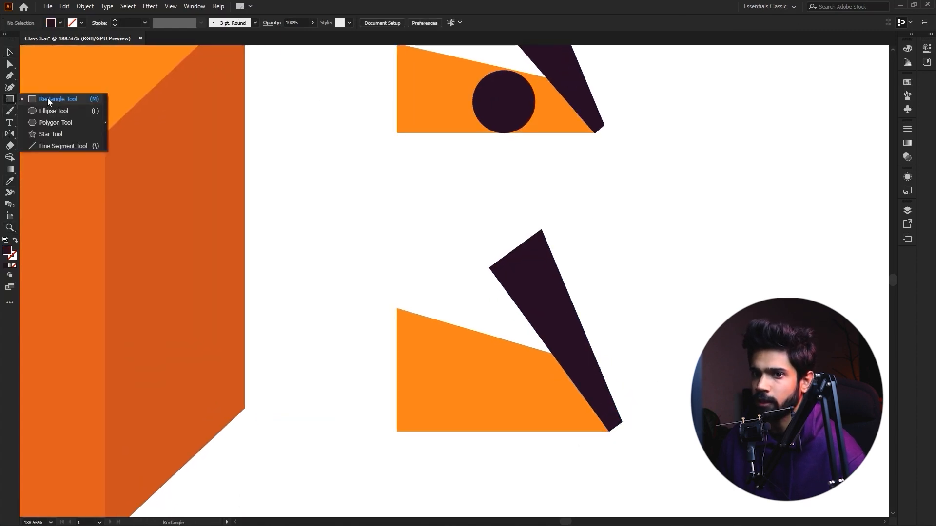
left_click(48, 112)
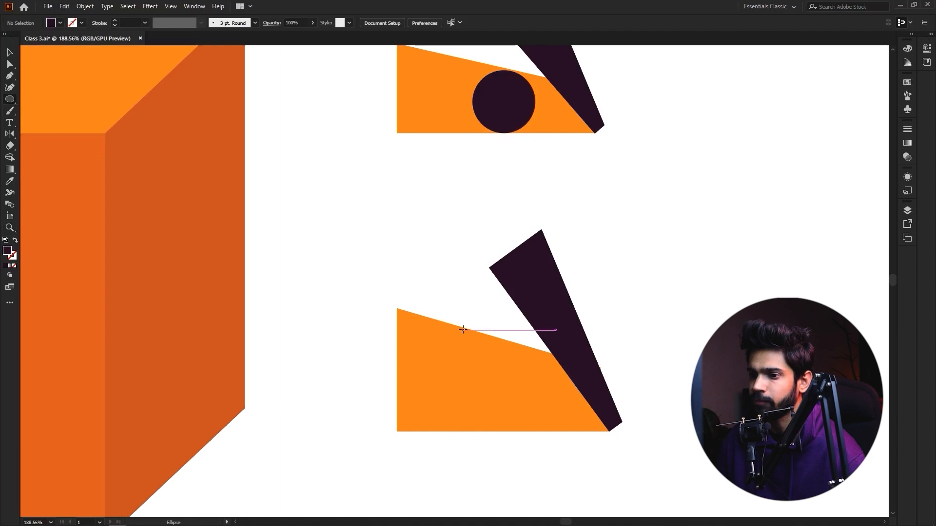
left_click_drag(490, 341, 535, 426)
scroll(618, 356, "down", 5)
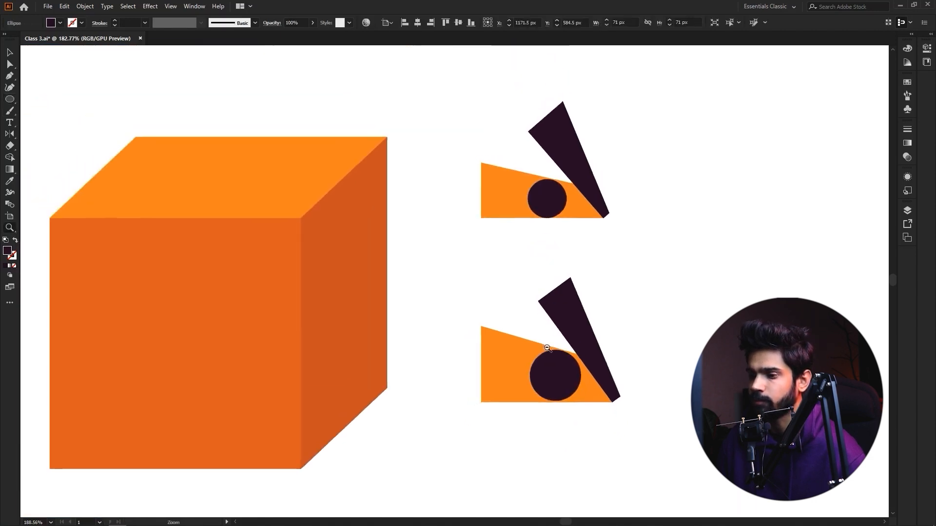
key("ctrl+shift+a")
Delete the upper two-piece figure together with its circle
scroll(653, 376, "down", 2)
scroll(612, 288, "up", 2)
key("v")
left_click_drag(548, 256, 550, 257)
key("Delete")
Group the remaining figure's orange shape, tilted wedge and circle
key("z")
scroll(686, 367, "up", 1)
key("v")
left_click_drag(478, 333, 629, 404)
left_click_drag(638, 285, 559, 368)
right_click(558, 369)
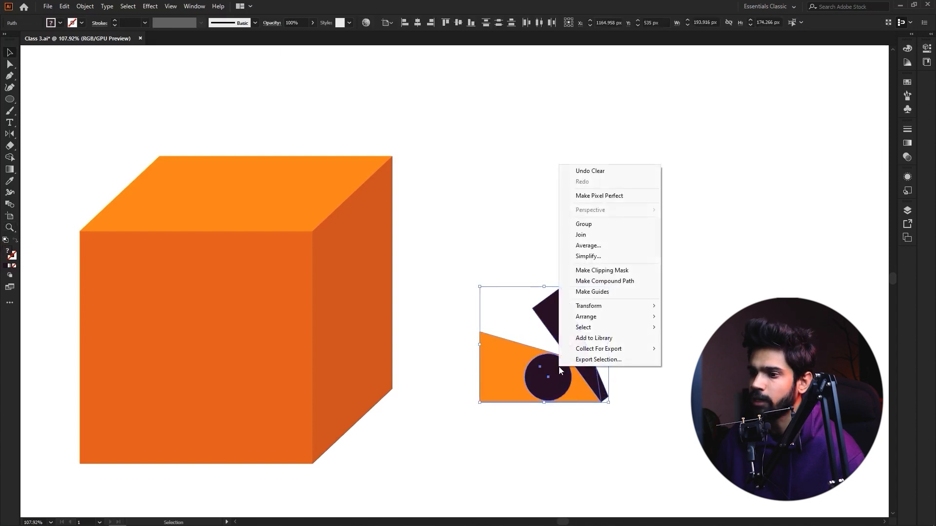
left_click(586, 225)
left_click(673, 330)
Try moving the grouped eye figure as one object, and undo the moves
left_click_drag(592, 370, 561, 285)
key("ctrl+z")
left_click(607, 370)
left_click_drag(608, 370, 590, 331)
left_click(541, 333)
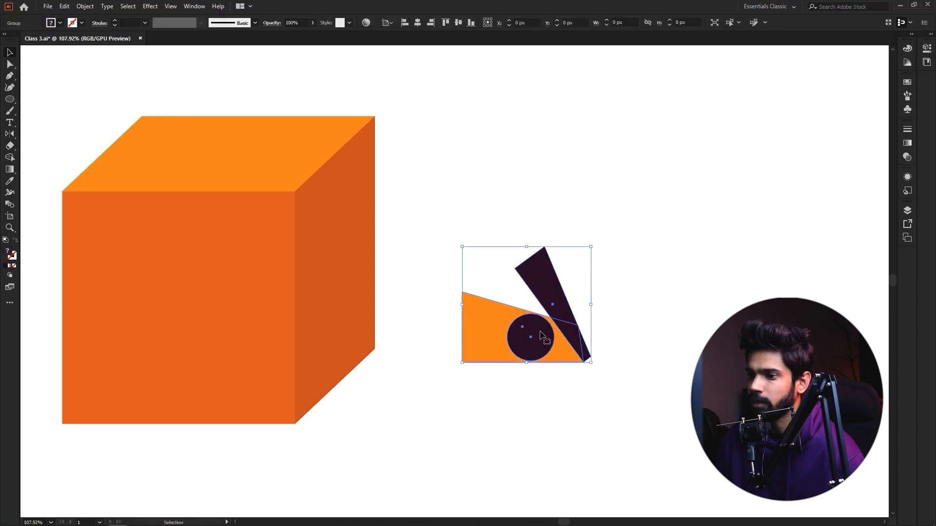
left_click(569, 383)
left_click_drag(560, 361, 560, 283)
key("ctrl+z")
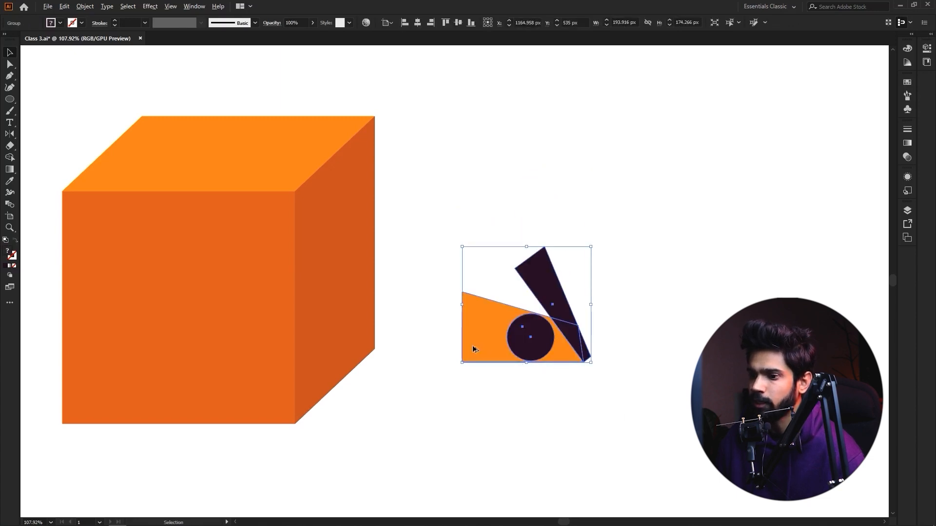
Duplicate the grouped eye figure about 229 px horizontally to its right
left_click_drag(472, 347, 626, 359)
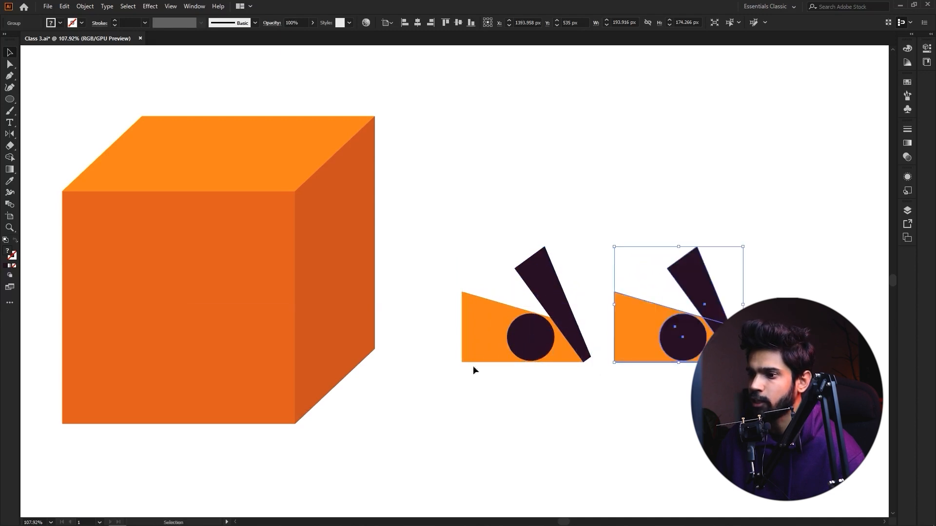
left_click(607, 417)
left_click_drag(579, 335, 582, 340)
key("ctrl+z")
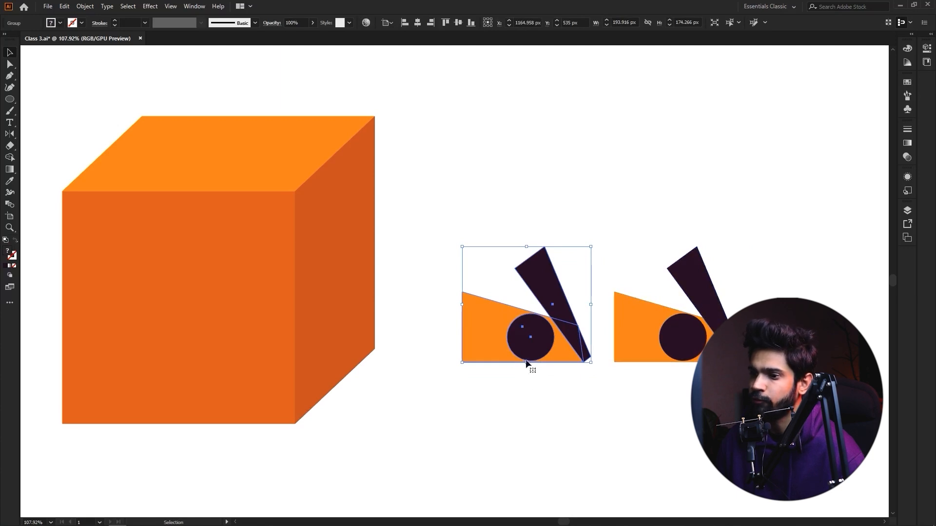
left_click(522, 426)
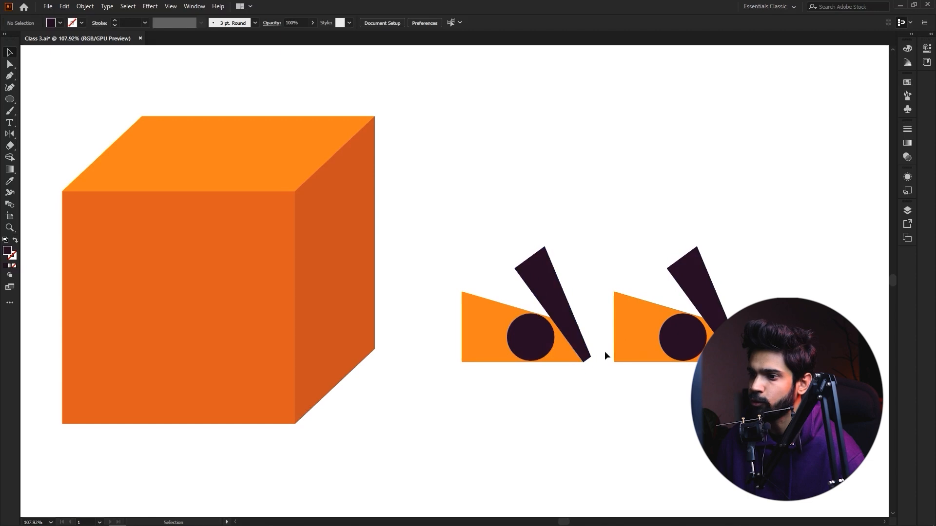
Reflect the copied eye figure across the vertical axis with the preview on
left_click(672, 362)
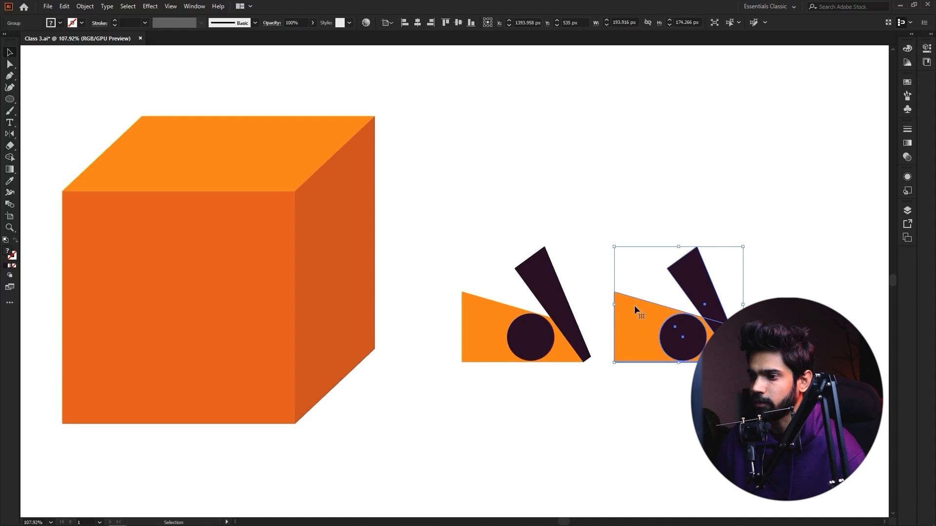
right_click(631, 317)
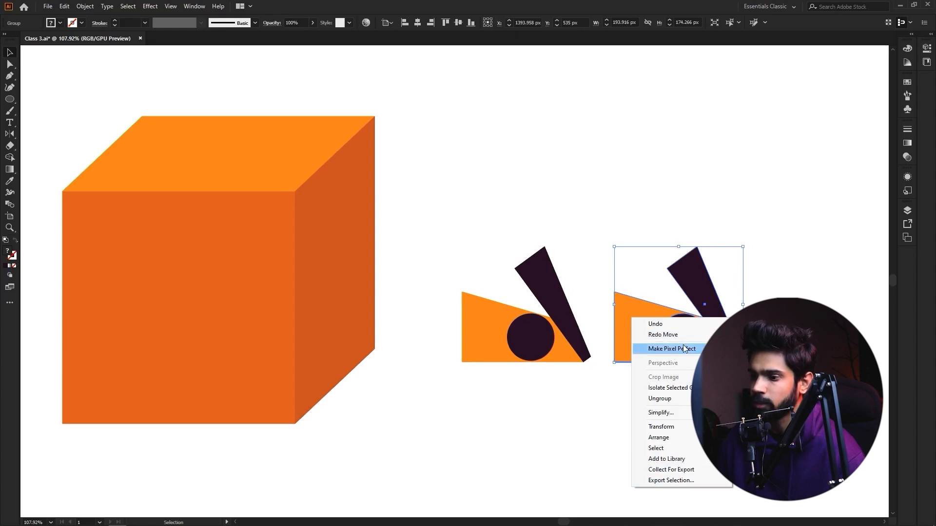
mouse_move(662, 429)
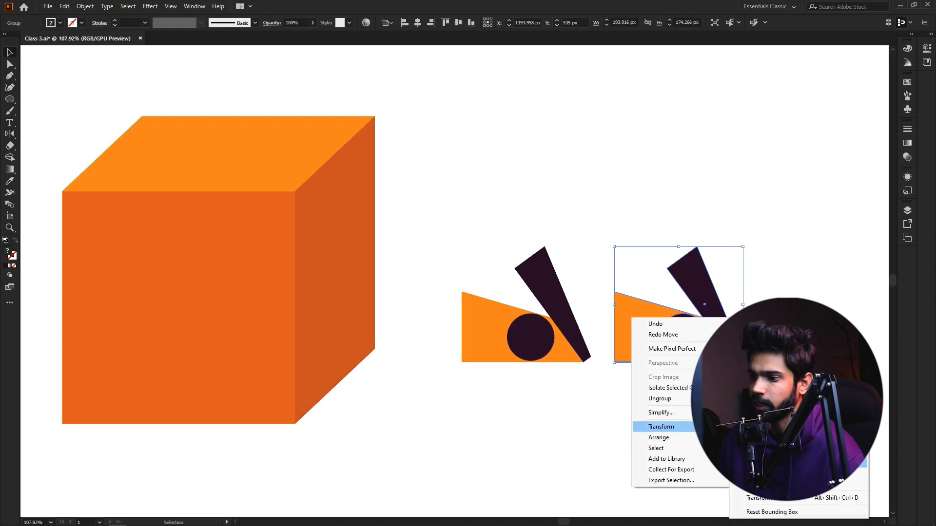
left_click(761, 380)
right_click(680, 329)
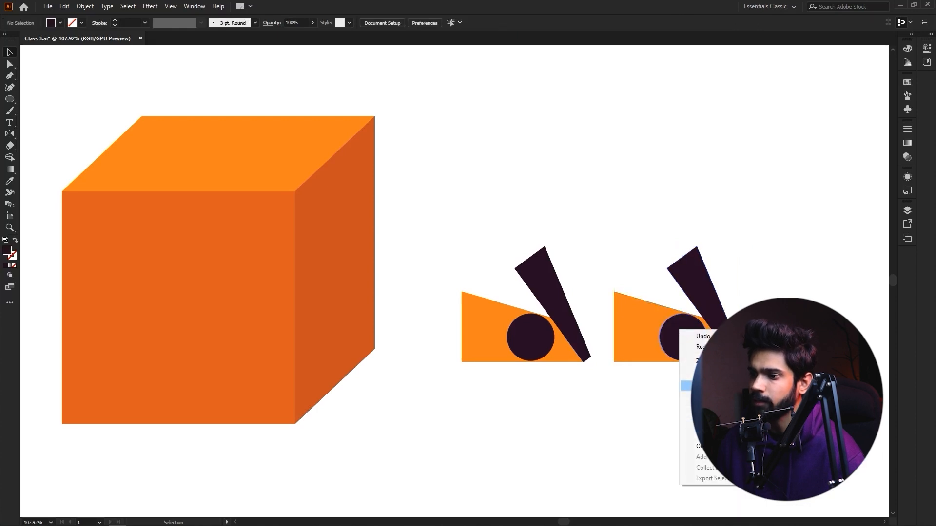
left_click(658, 343)
right_click(658, 343)
mouse_move(682, 448)
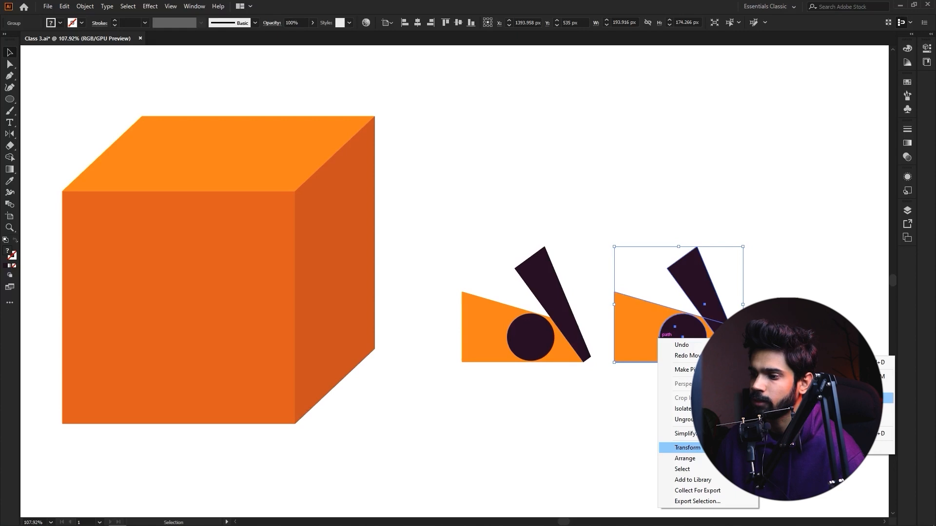
left_click(805, 398)
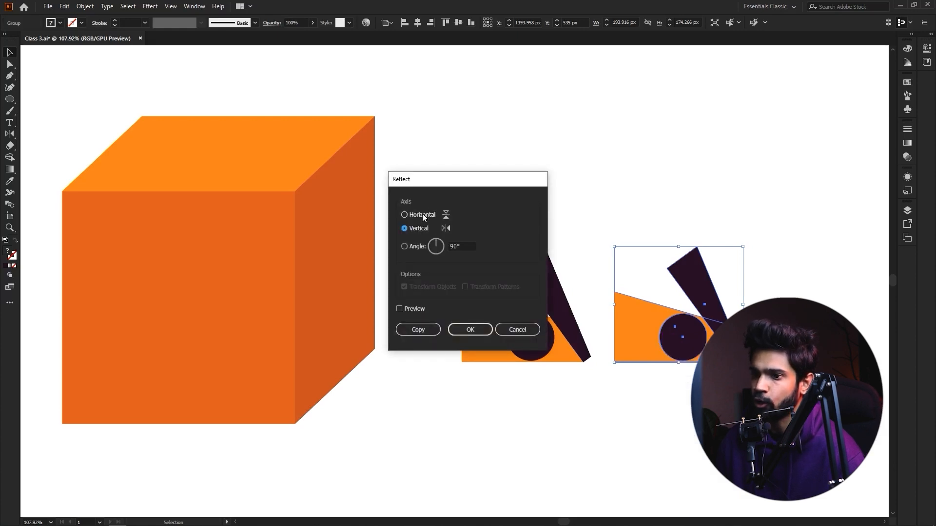
left_click(413, 310)
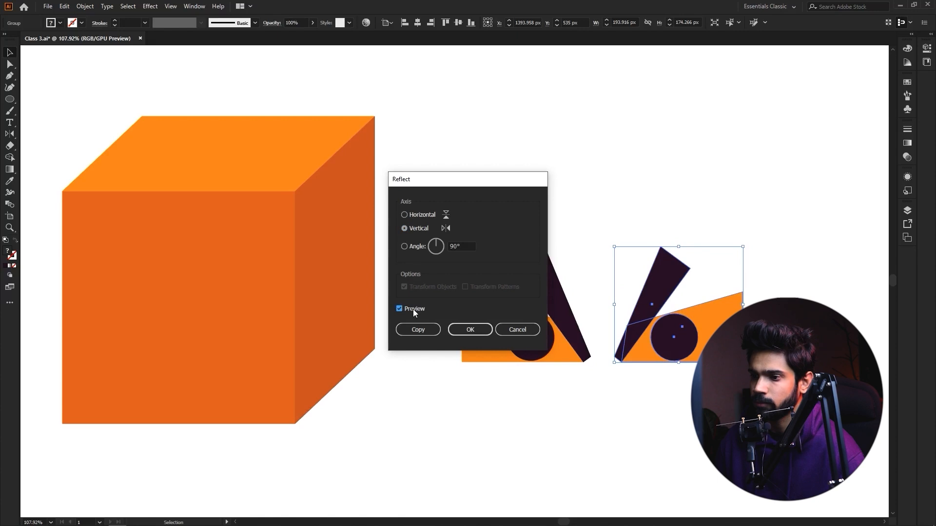
left_click_drag(441, 182, 748, 67)
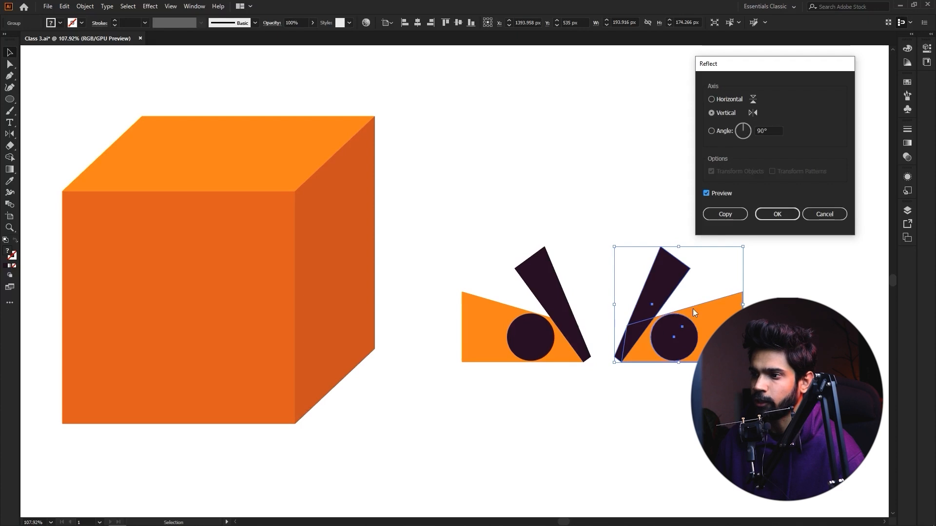
left_click(776, 214)
Delete the mirrored copy of the eye figure
left_click(789, 253)
left_click_drag(761, 392, 528, 293)
left_click(585, 192)
left_click(668, 298)
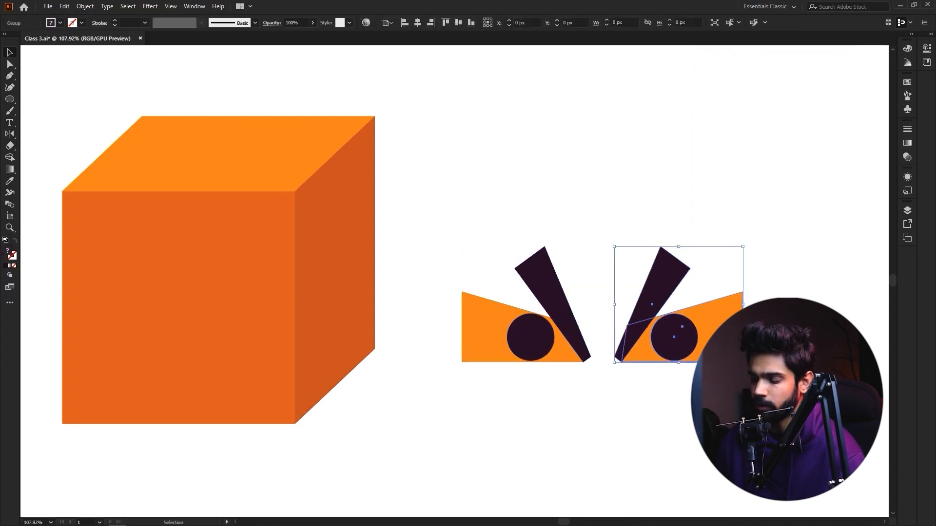
key("Delete")
Duplicate the eye group about 225 px to its right and reflect the copy across the vertical axis
left_click(572, 313)
left_click_drag(542, 359, 660, 358)
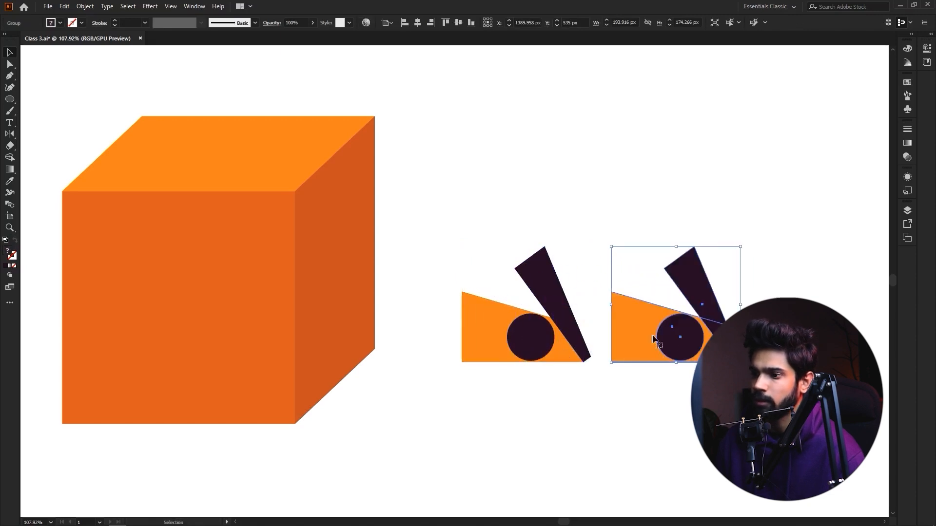
right_click(644, 325)
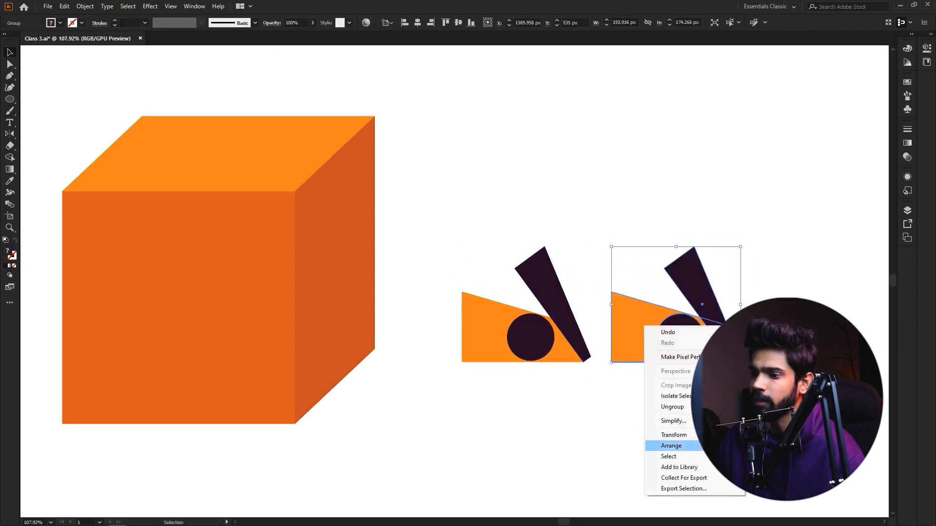
mouse_move(673, 435)
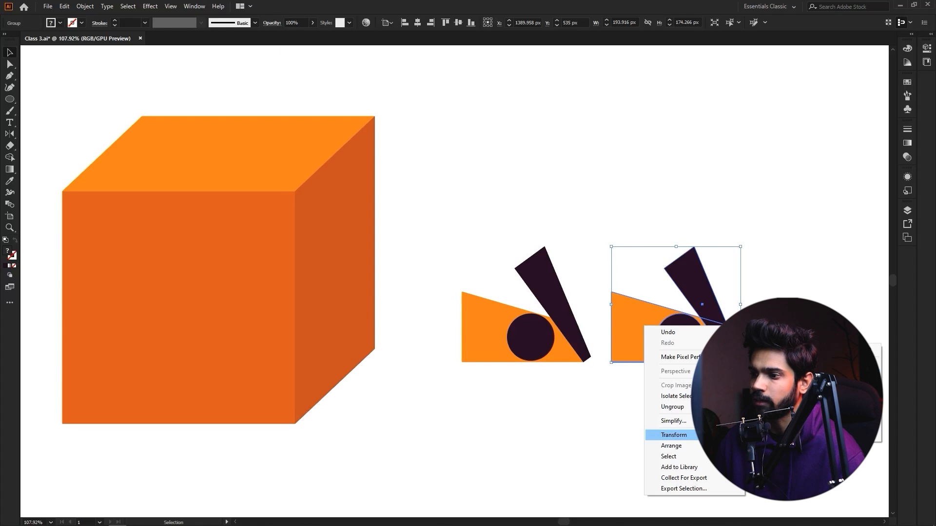
left_click(767, 383)
left_click(778, 215)
left_click(606, 303)
Draw a dark purple rectangle about 167 by 54 px centred below the two eye figures
key("z")
left_click_drag(605, 303, 567, 302)
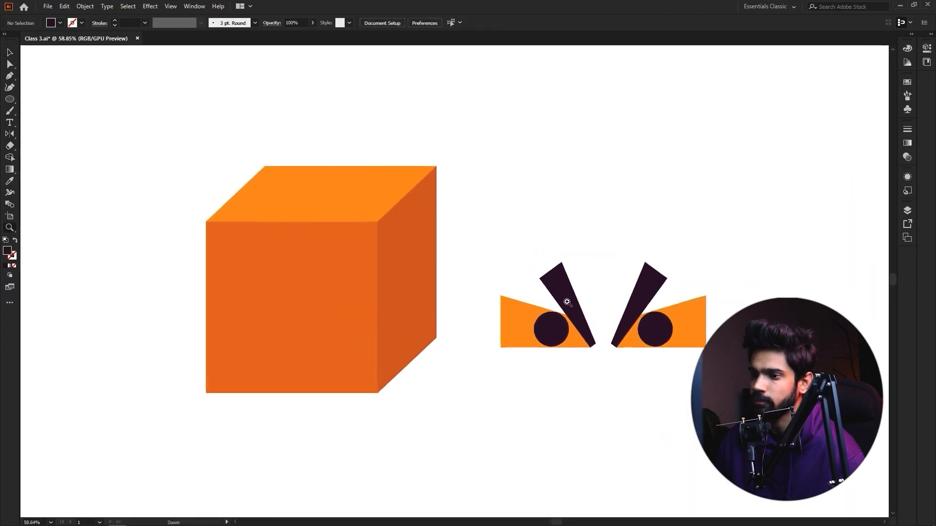
key("v")
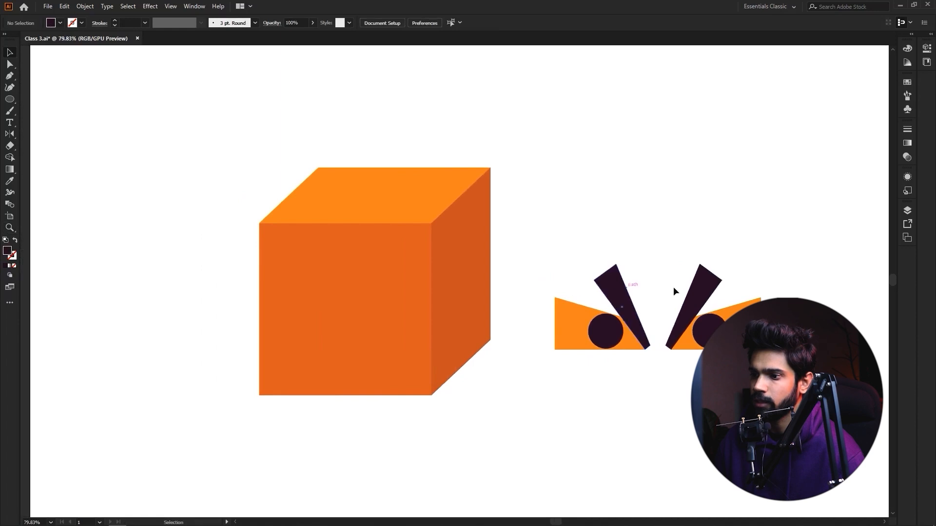
key("z")
left_click_drag(641, 376, 680, 367)
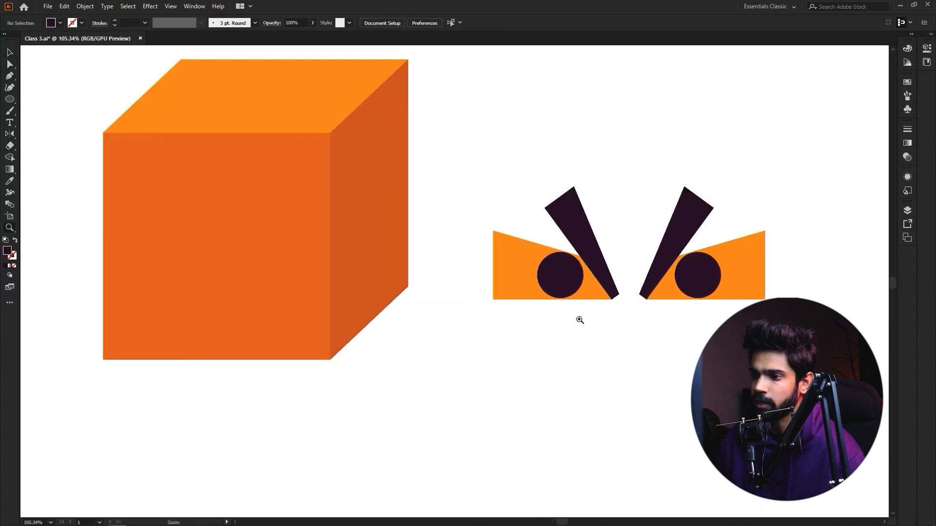
left_click_drag(9, 104, 49, 98)
left_click_drag(574, 341, 683, 376)
Move the rectangle's two top corner points inward to form a trapezoid mouth
key("a")
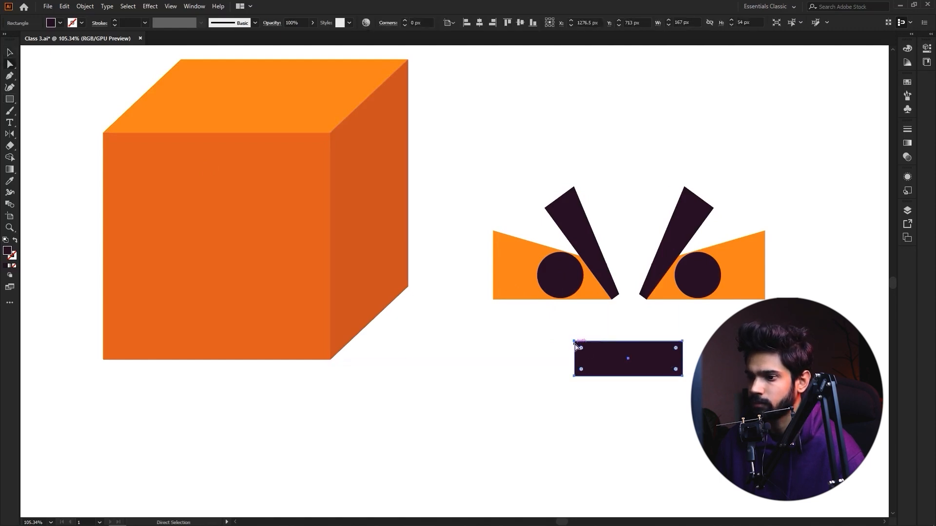
left_click(575, 342)
left_click_drag(533, 325, 595, 352)
left_click_drag(695, 336, 670, 356)
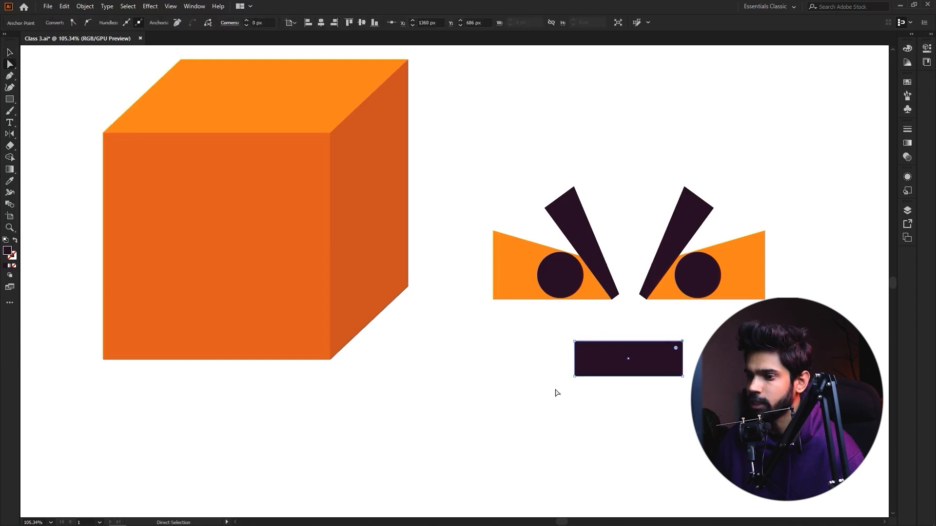
left_click_drag(540, 328, 615, 355)
left_click_drag(519, 321, 595, 354)
left_click_drag(541, 319, 588, 354)
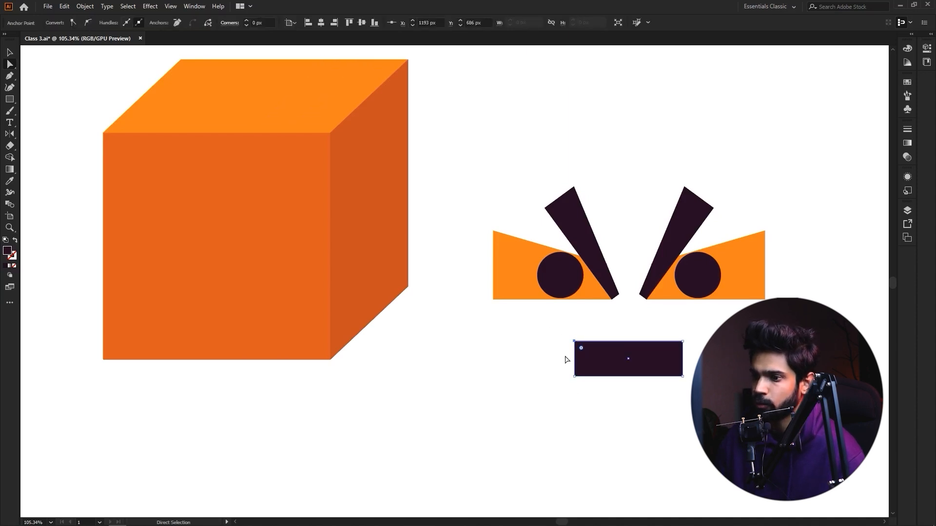
left_click_drag(575, 342, 605, 346)
left_click_drag(684, 343, 654, 344)
key("v")
left_click(731, 387)
key("z")
left_click_drag(749, 399, 664, 381)
key("v")
left_click(589, 314)
left_click(608, 370)
left_click(597, 317)
left_click(743, 319)
key("ctrl+shift+a")
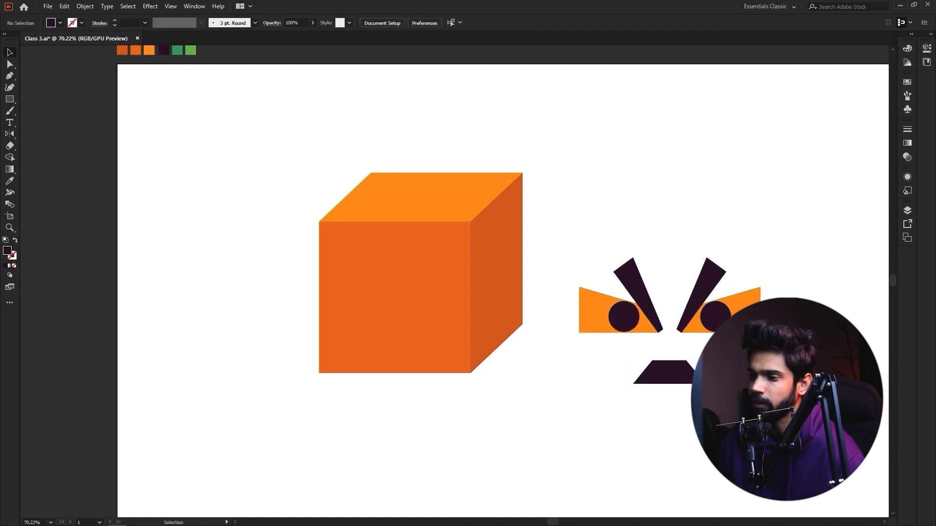
left_click(686, 381)
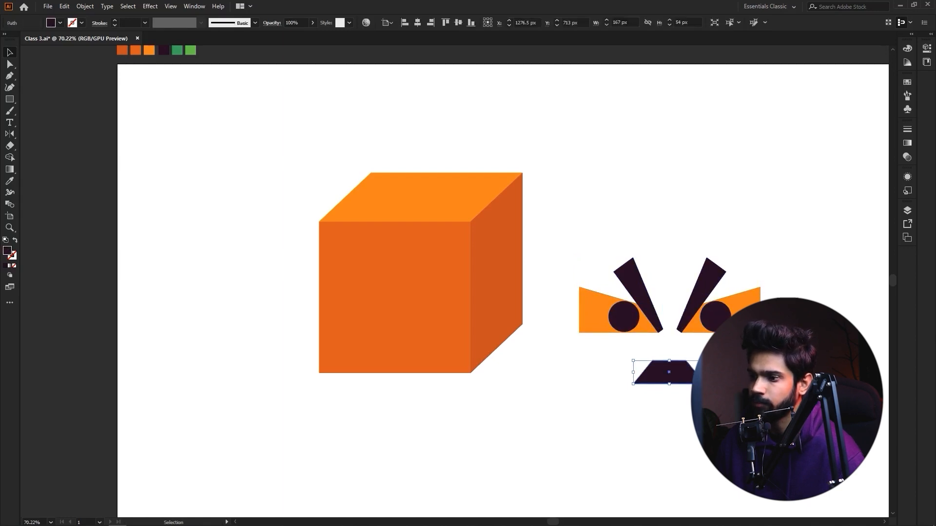
left_click(704, 295)
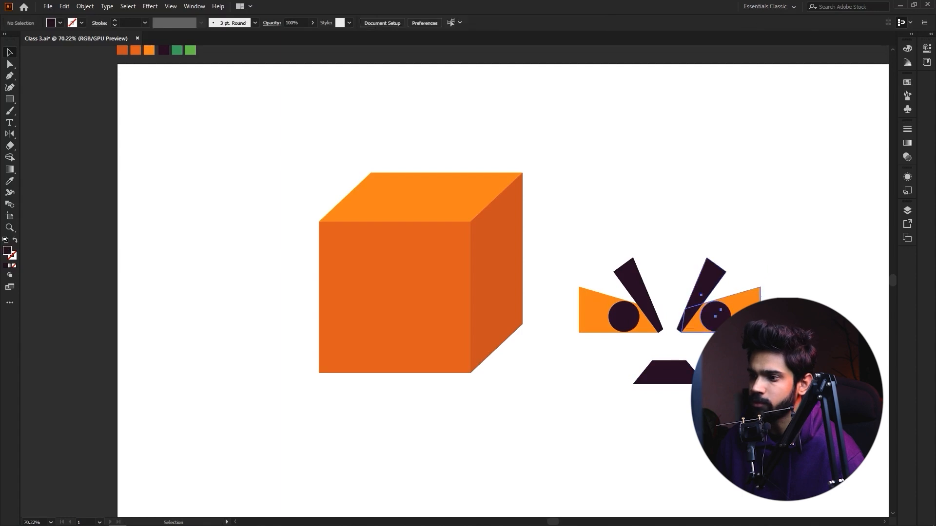
Try filling the right eye's orange shape inside its group with white (ffffff)
double_click(701, 319)
left_click_drag(700, 319, 720, 393)
key("ctrl+z")
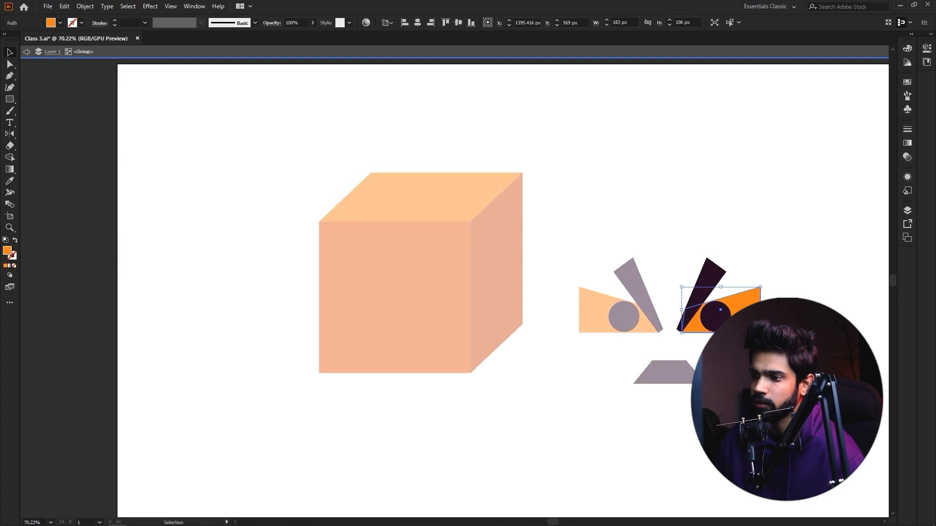
double_click(8, 250)
left_click(354, 191)
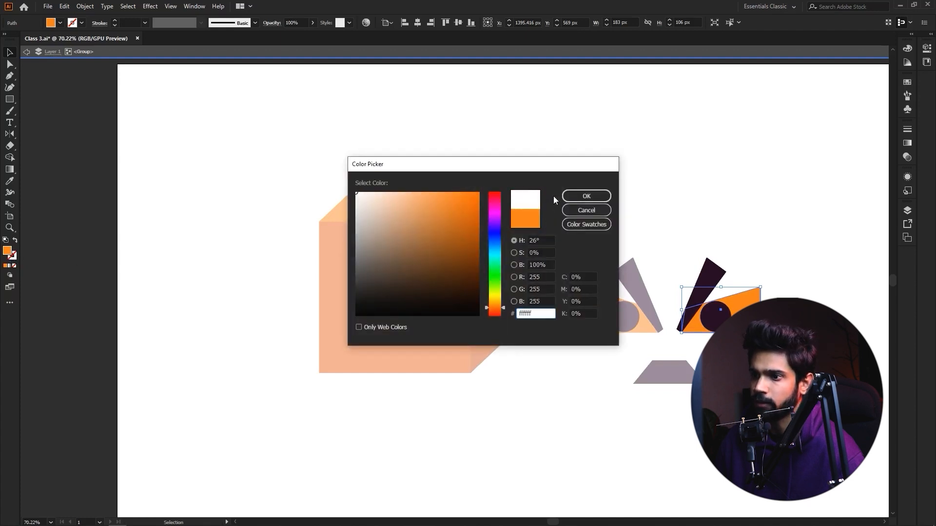
left_click(585, 196)
double_click(621, 179)
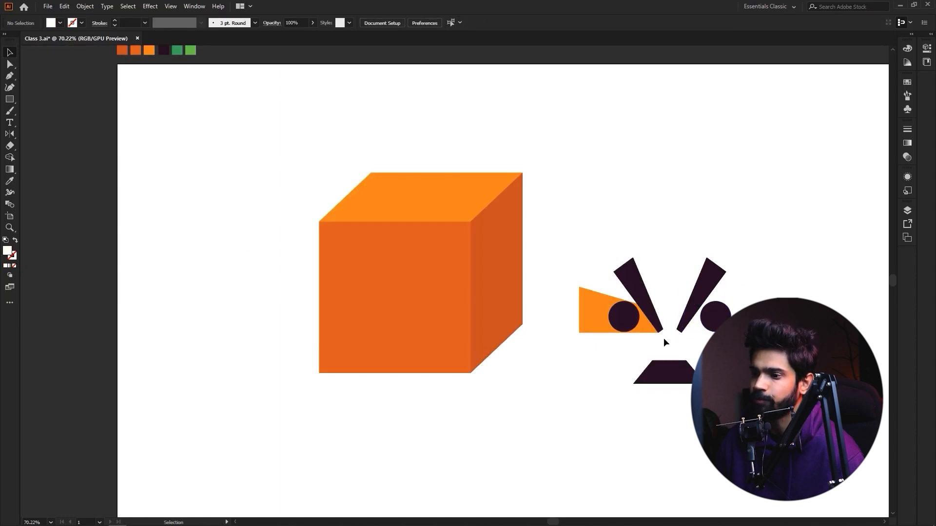
Undo the white fill on the right eye and leave the group's isolation
key("a")
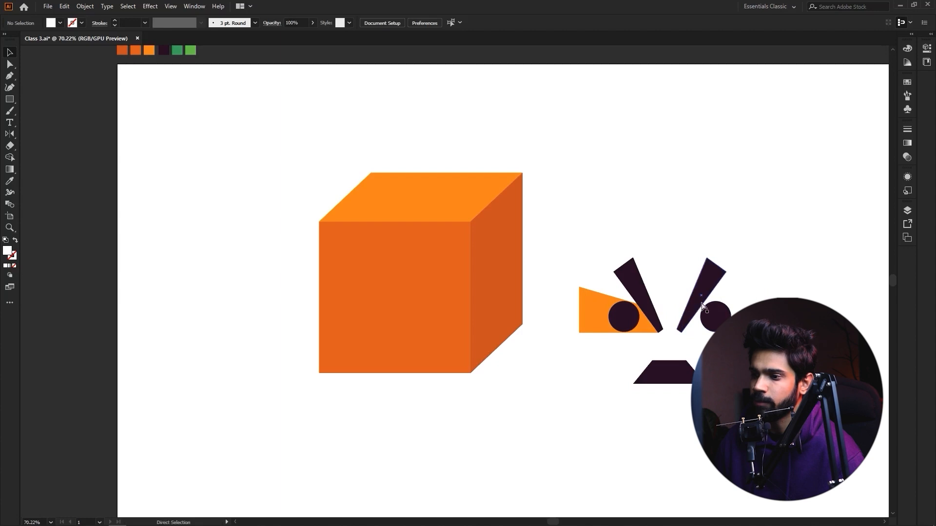
key("ctrl+z")
key("ctrl+z")
double_click(768, 253)
Move both eye groups and the trapezoid mouth together onto the cube's front face
left_click_drag(782, 233, 619, 393)
left_click_drag(616, 343, 560, 320)
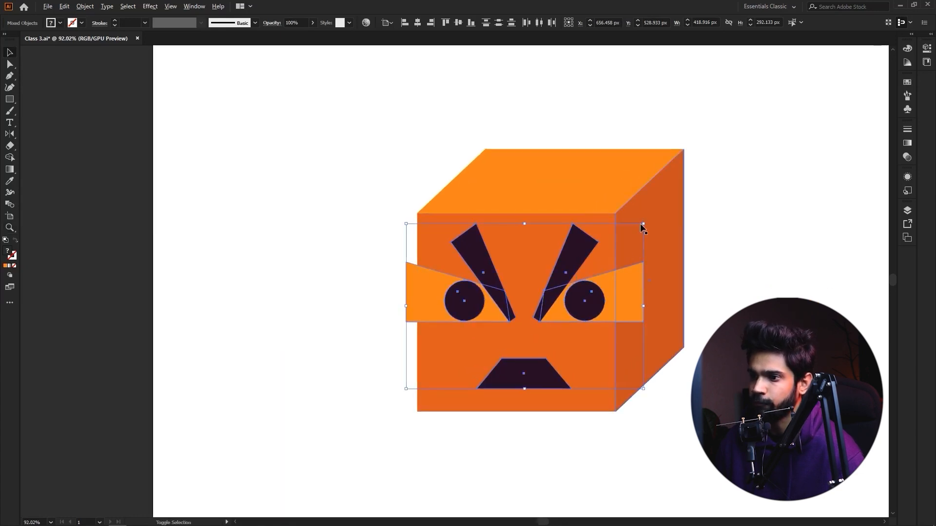
left_click_drag(645, 224, 615, 238)
key("ctrl+z")
left_click(689, 287)
left_click(601, 301)
left_click(454, 313, "shift")
left_click(409, 381)
left_click(579, 318)
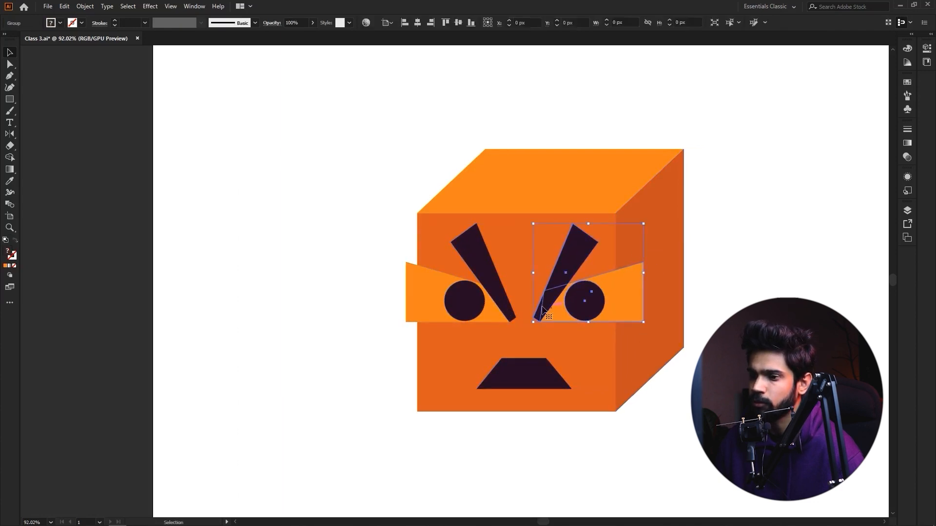
left_click_drag(341, 177, 692, 379)
left_click(698, 380)
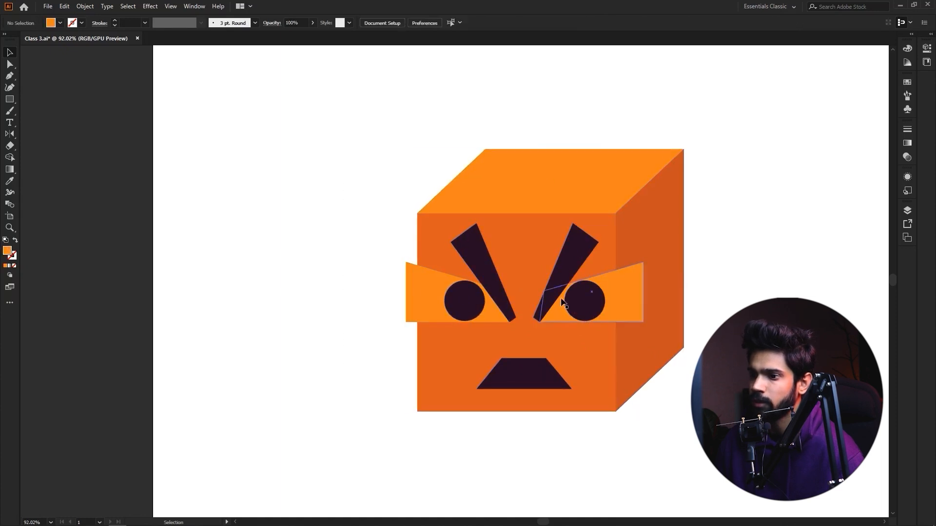
left_click(587, 319)
left_click(677, 367)
Scale both eye groups and the mouth down together proportionally, mouth about 114 px wide, and center them on the cube's front face
left_click(596, 314)
left_click(437, 305, "shift")
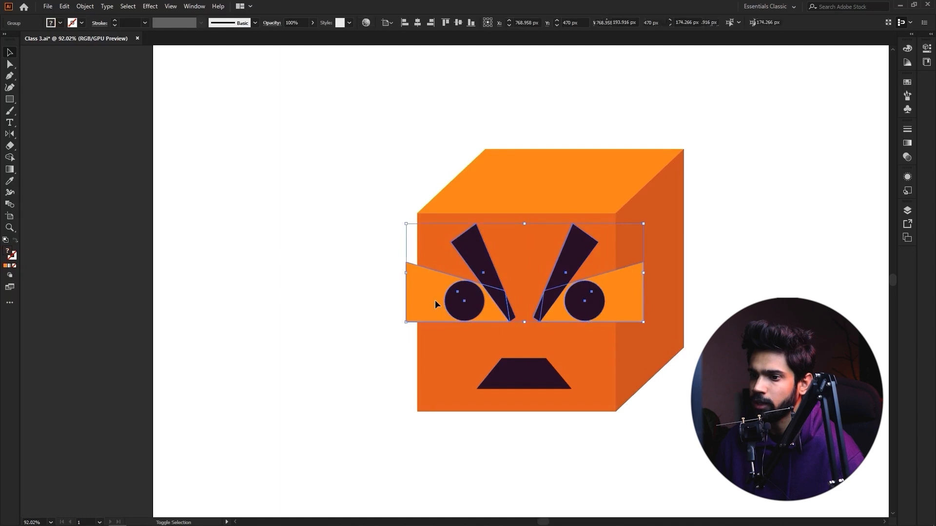
left_click(526, 383, "shift")
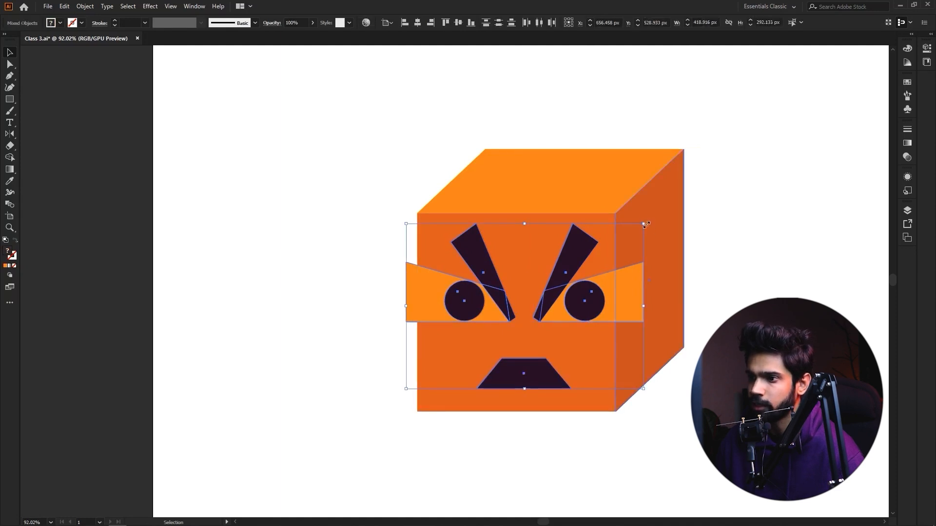
left_click_drag(644, 217, 640, 244)
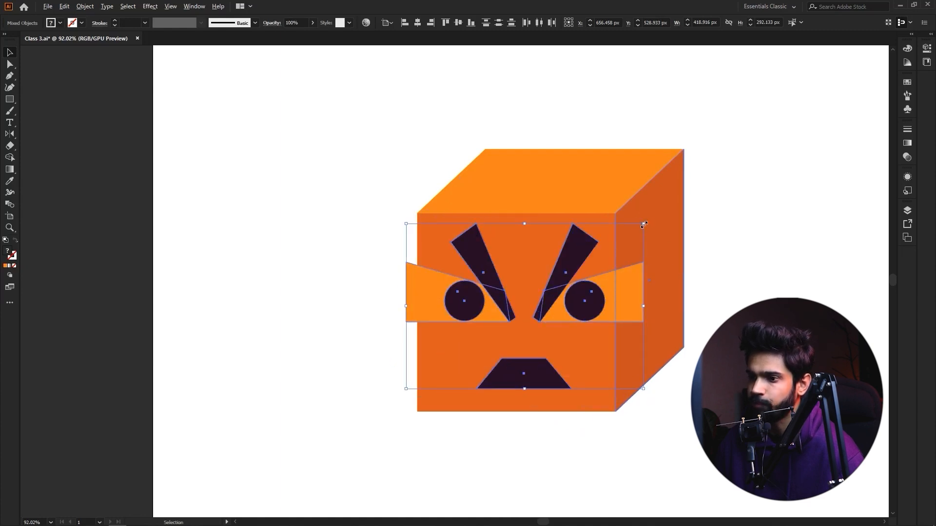
left_click_drag(644, 225, 512, 294)
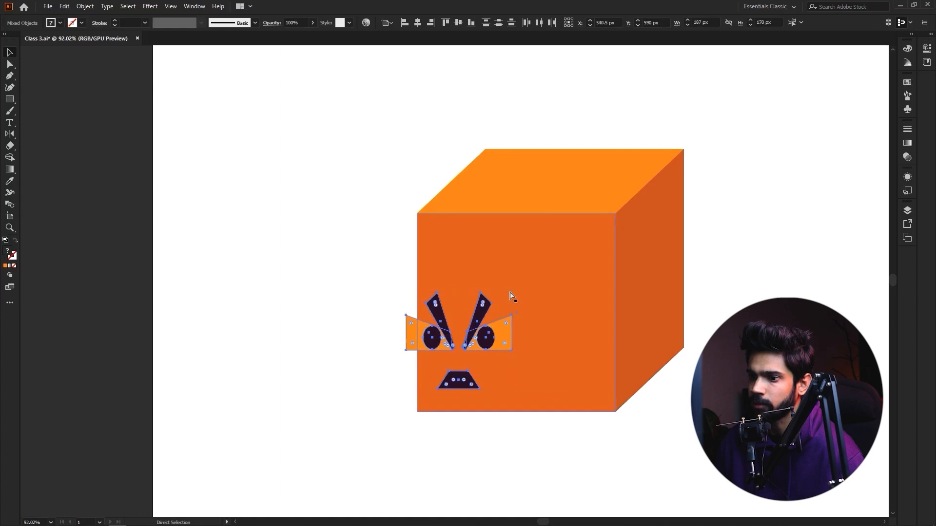
key("ctrl+z")
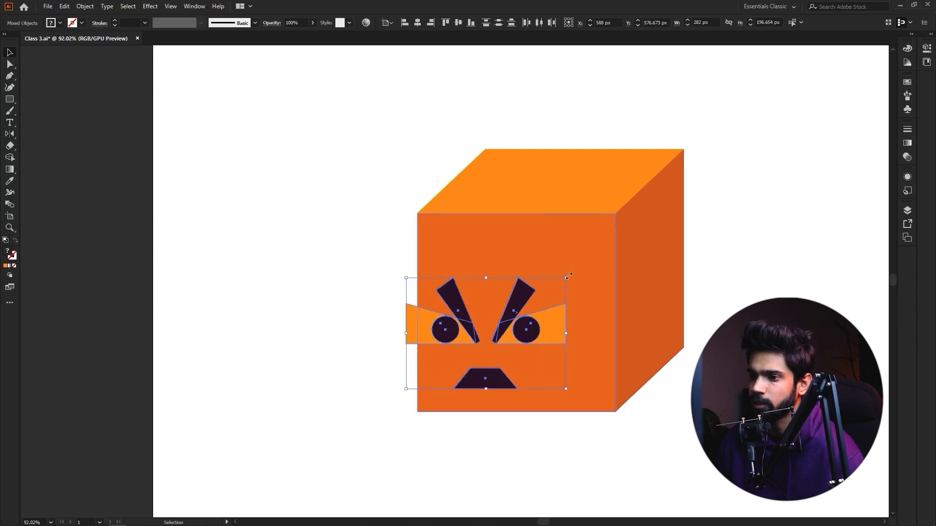
left_click_drag(566, 280, 569, 278)
left_click_drag(556, 318, 579, 302)
left_click(754, 261)
Fill the trapezoid mouth with white (ffffff)
key("z")
left_click_drag(723, 293, 698, 284)
key("v")
scroll(682, 297, "up", 1)
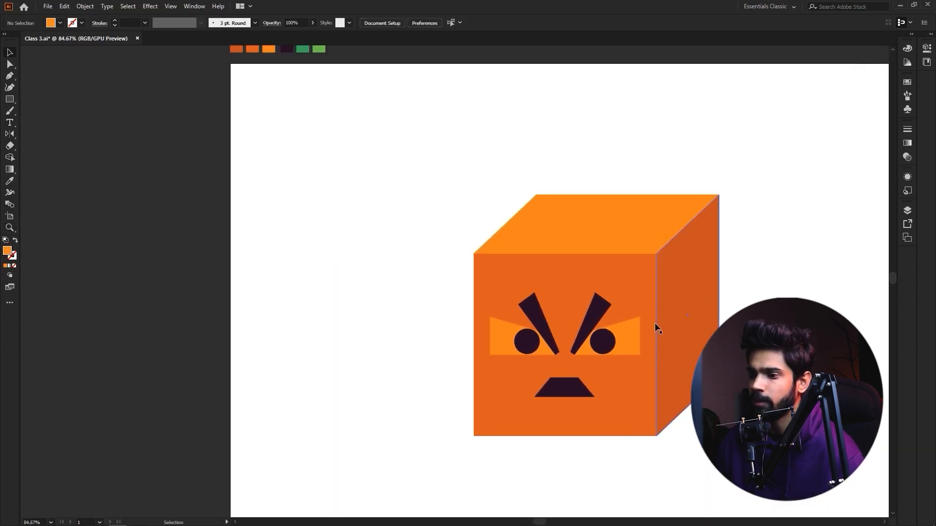
left_click(631, 329)
left_click(564, 388)
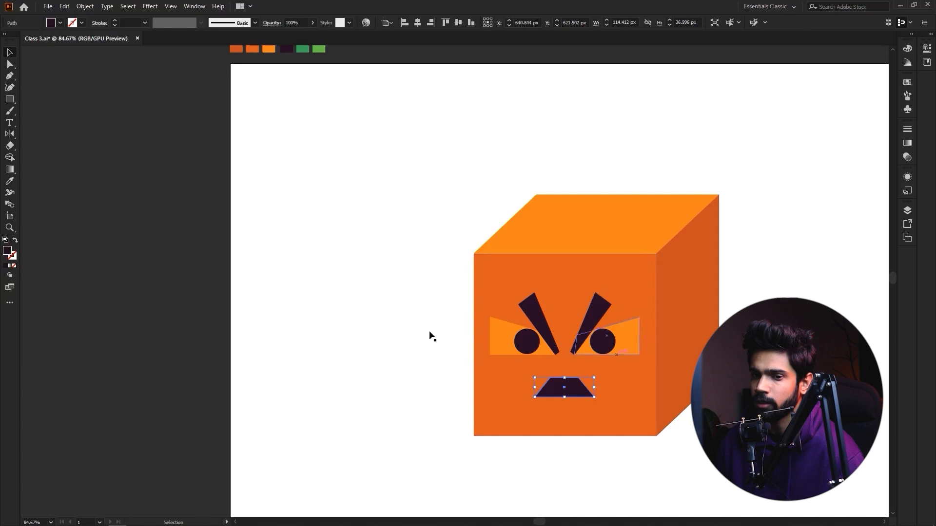
double_click(8, 251)
type("ffffff")
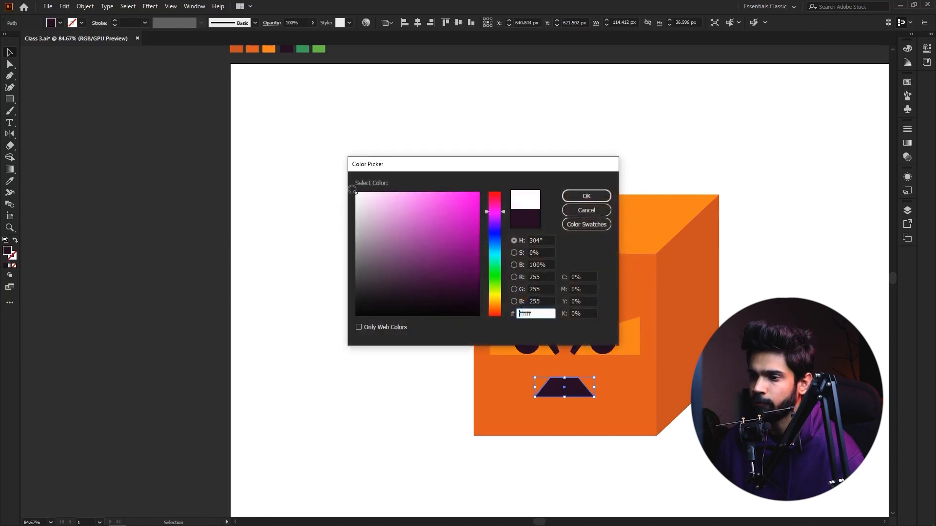
key("Return")
left_click(545, 151)
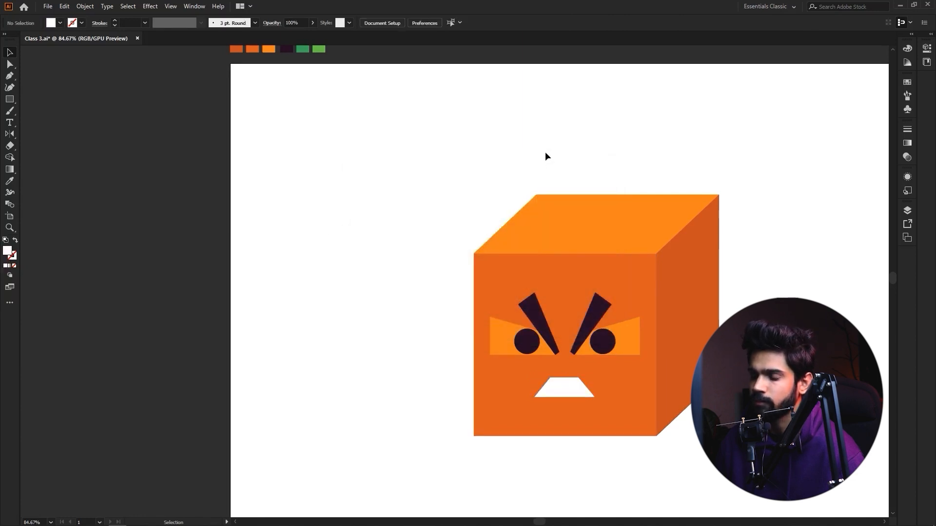
Fill the right eye's orange shape with white inside its group and leave the group's isolation
double_click(640, 335)
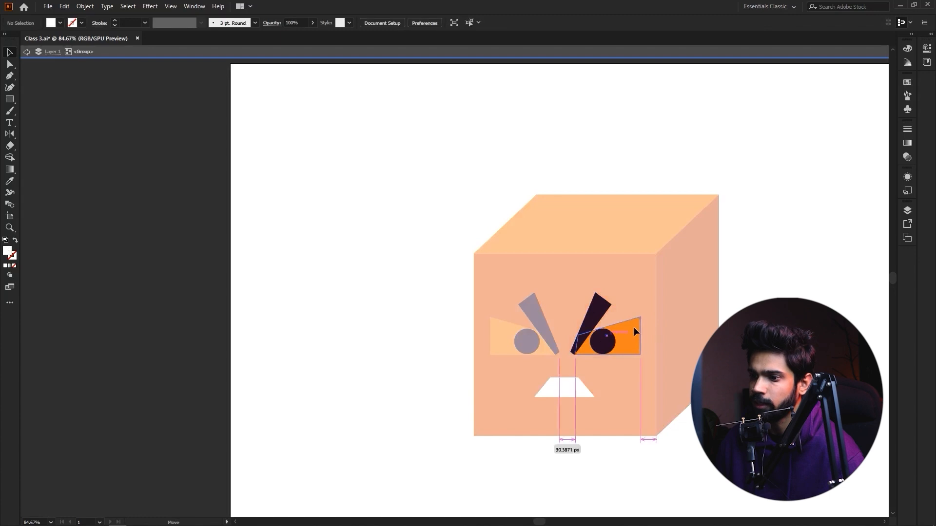
left_click(629, 334)
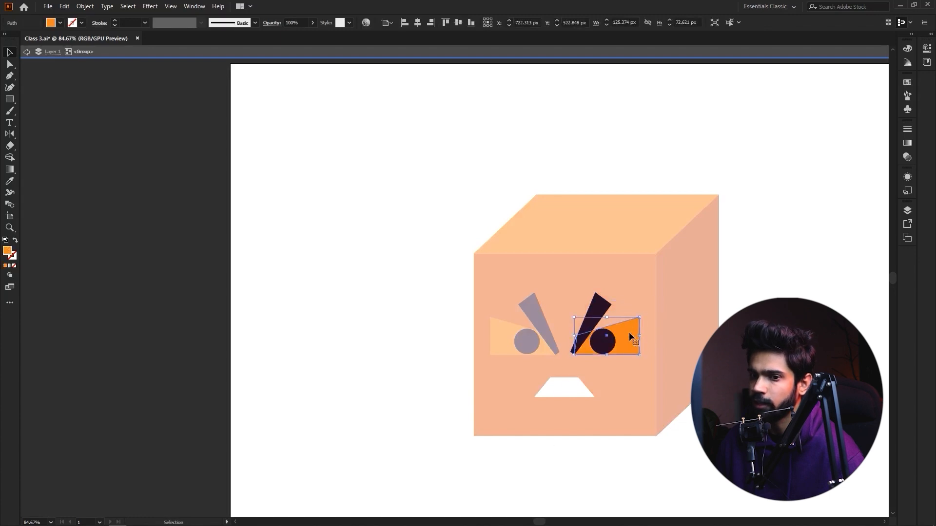
double_click(9, 252)
left_click_drag(399, 225, 346, 181)
left_click(594, 195)
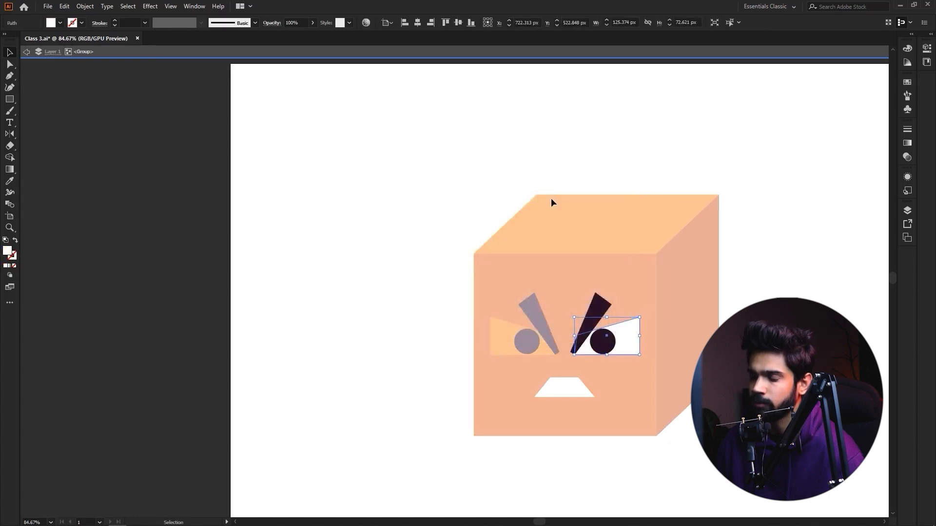
double_click(479, 174)
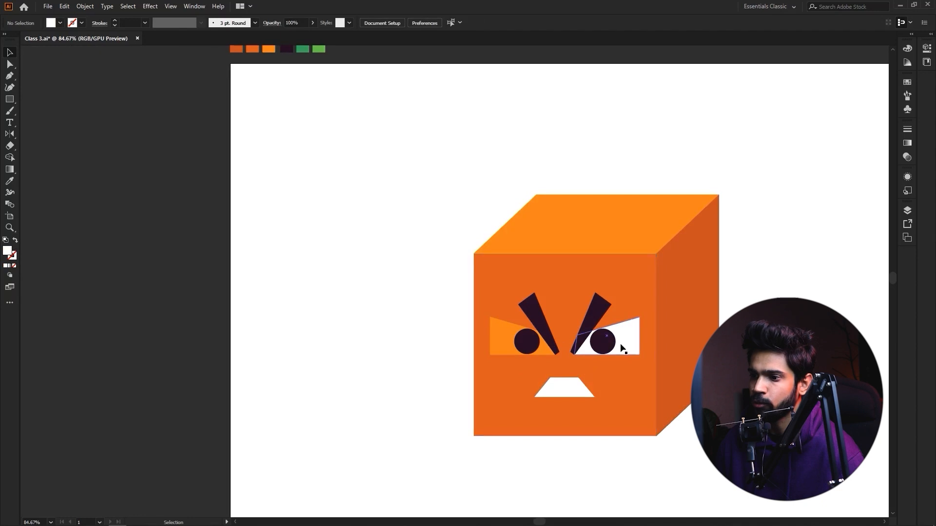
Fill the left eye's orange shape inside its group with the mouth's white using the Eyedropper, and leave isolation
double_click(504, 341)
left_click_drag(503, 341, 429, 345)
key("ctrl+z")
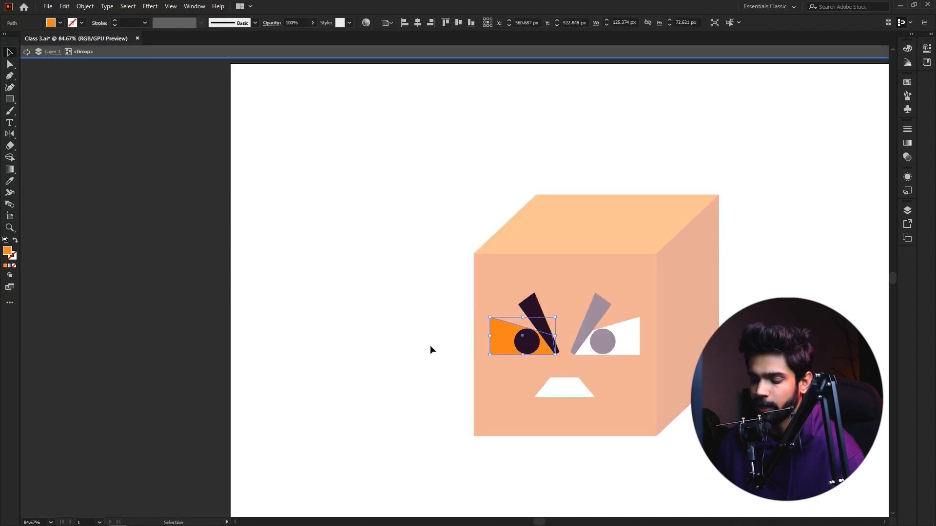
key("i")
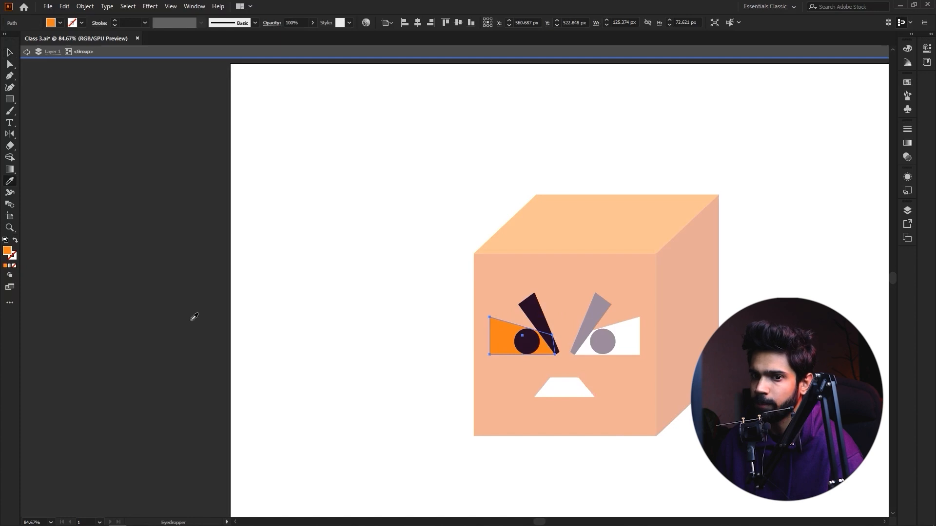
left_click(575, 384)
key("v")
left_click(627, 474)
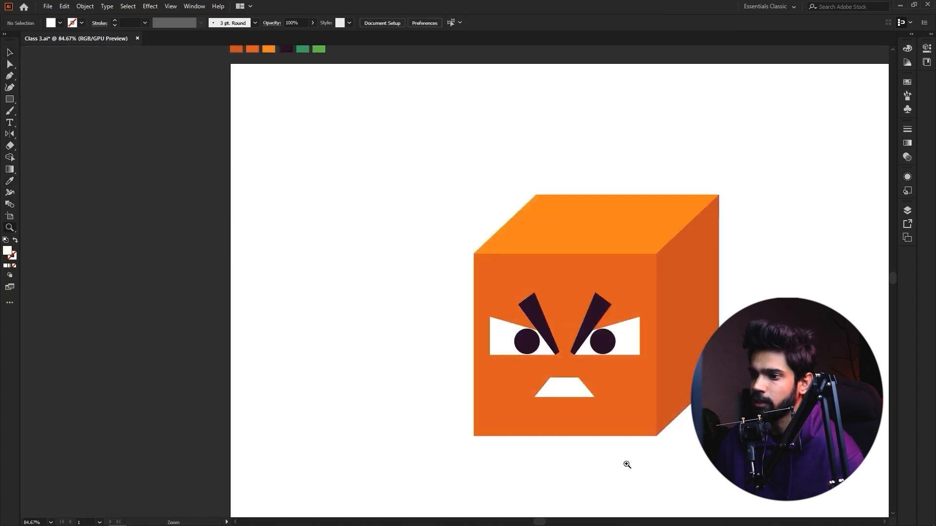
Duplicate the whole cube with its face and place the copy beside the original on its right
left_click(625, 463, "alt")
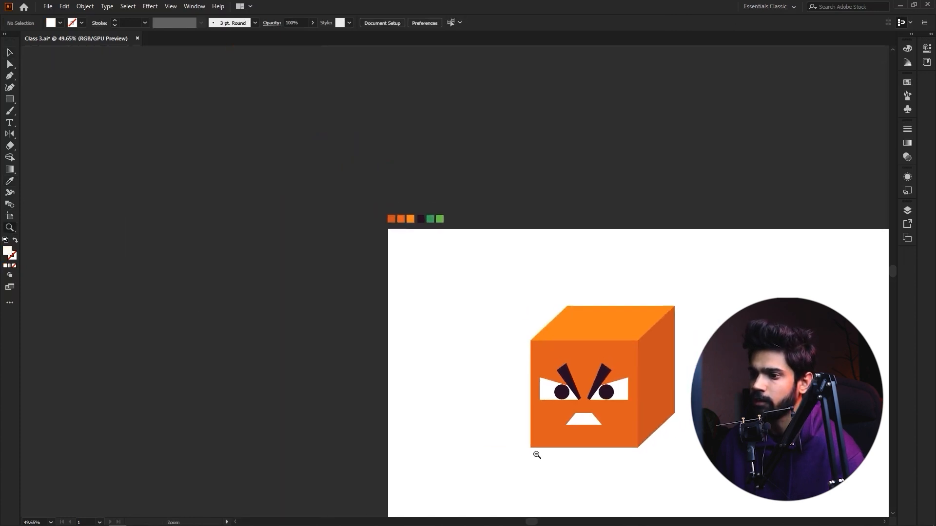
left_click_drag(537, 455, 591, 451)
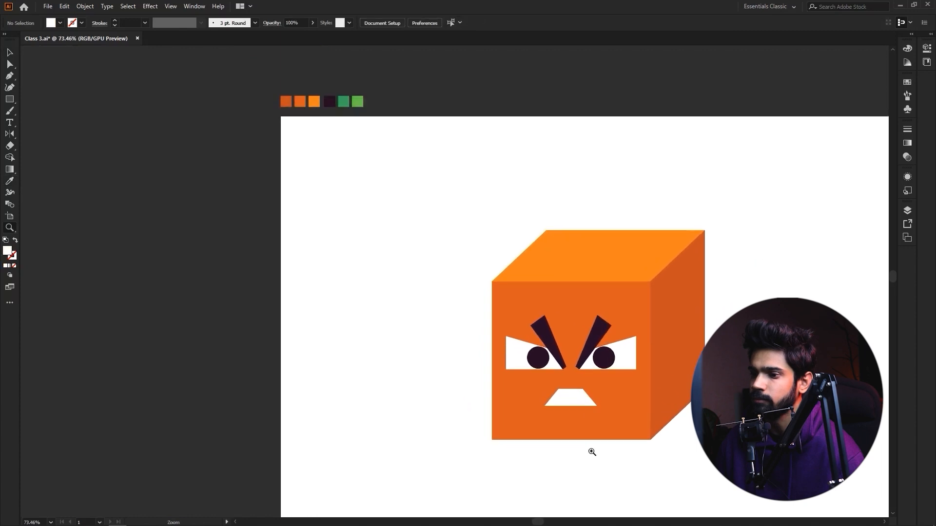
left_click_drag(697, 445, 629, 417)
key("v")
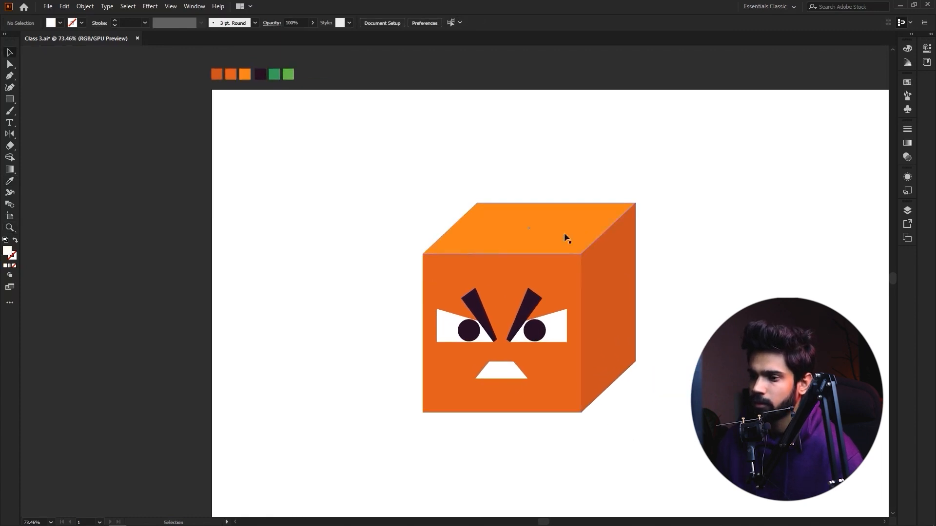
key("z")
mouse_move(501, 240)
left_mouse_down()
mouse_move(427, 240)
mouse_move(495, 244)
left_mouse_up()
key("v")
left_click_drag(334, 235, 676, 394)
left_click_drag(522, 378, 650, 390)
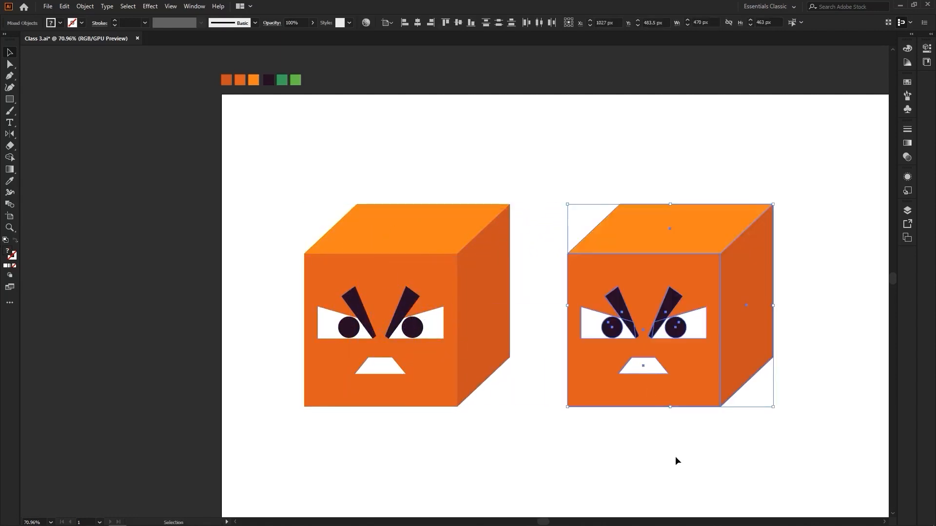
left_click(675, 456)
Recolor the copied cube's front face with the light green swatch and its side face with the darker green, using the Eyedropper
left_click_drag(616, 282, 589, 278)
left_click(581, 285)
key("i")
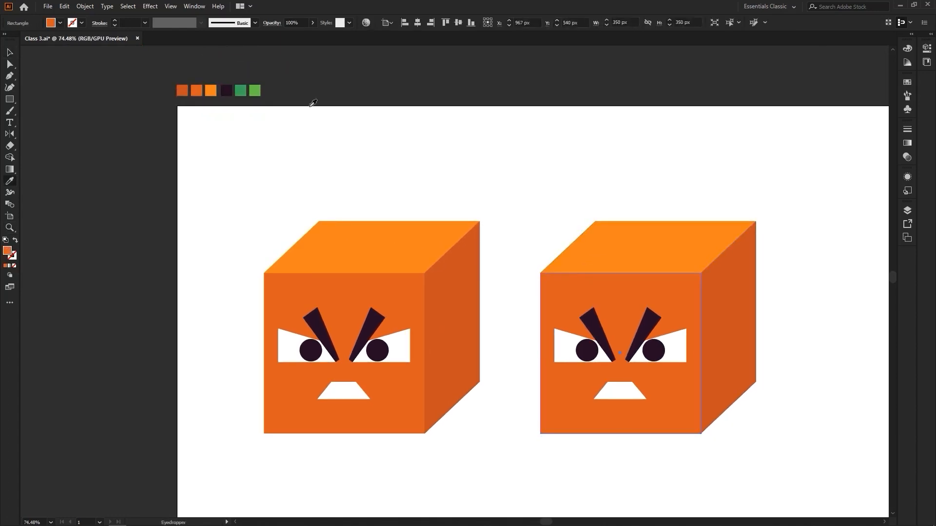
left_click(254, 88)
left_click(733, 289, "ctrl")
left_click(246, 94)
key("v")
left_click(578, 180)
Recolor the copied cube's top face with the dark purple palette swatch using the Eyedropper
left_click(620, 229)
key("i")
left_click(229, 90)
key("v")
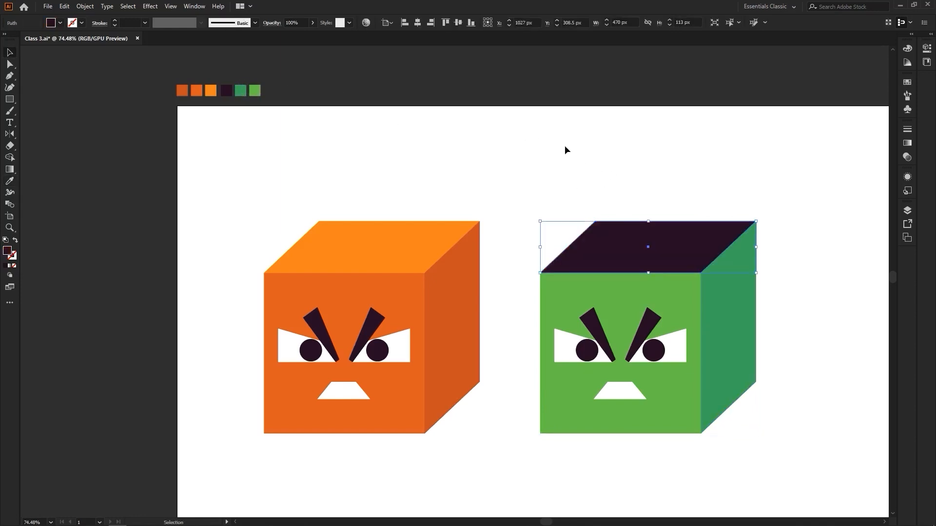
left_click(564, 151)
Flip the green cube's trapezoid mouth upside down in place so its wide edge is on top
key("z")
left_click_drag(500, 354, 622, 330)
key("v")
left_click(629, 392)
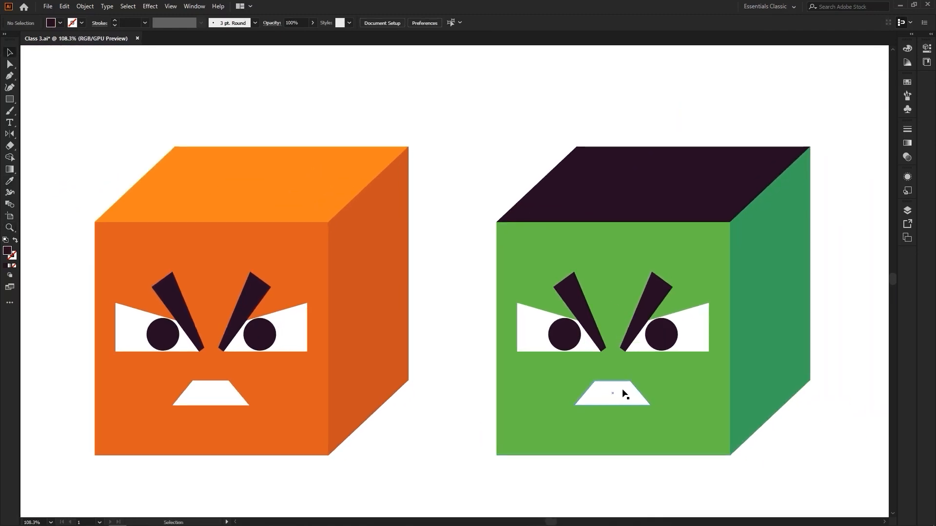
left_click(627, 394)
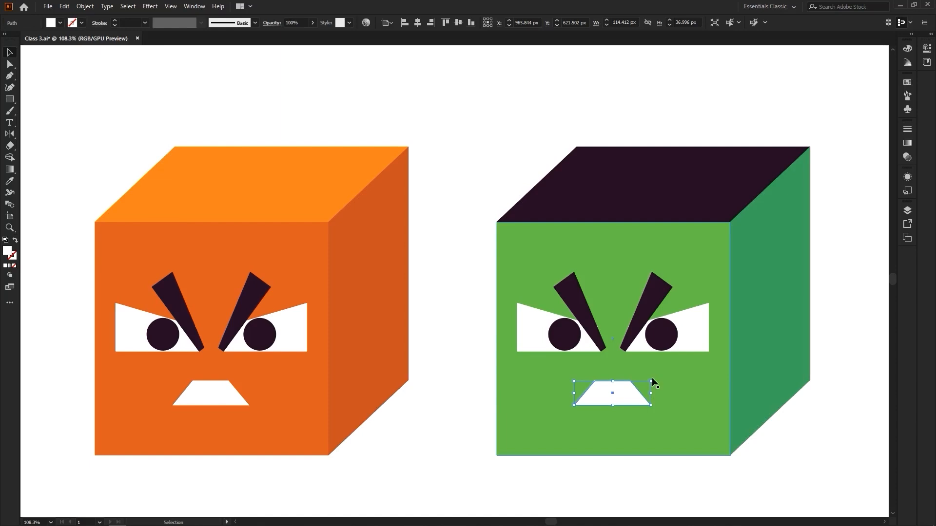
left_click_drag(652, 376, 574, 409)
left_click(671, 489)
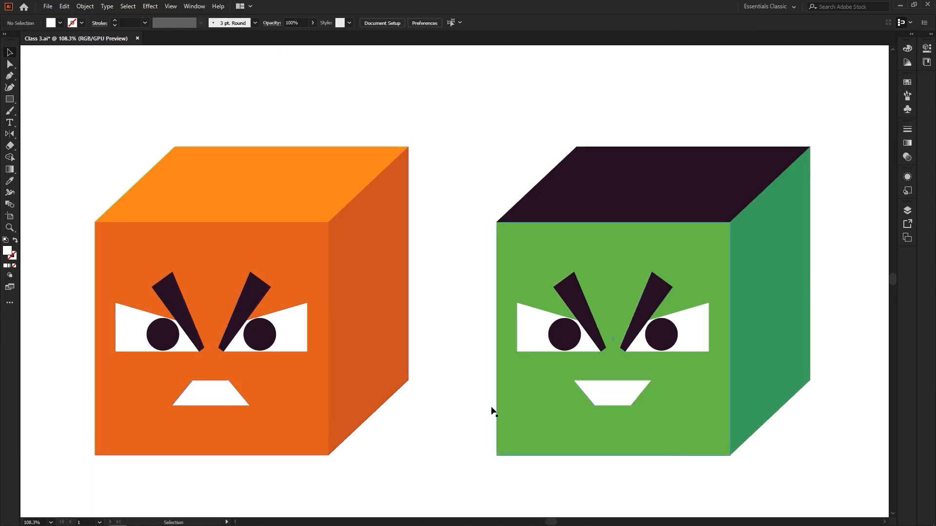
Ungroup both eye groups on the green cube
left_click(653, 304)
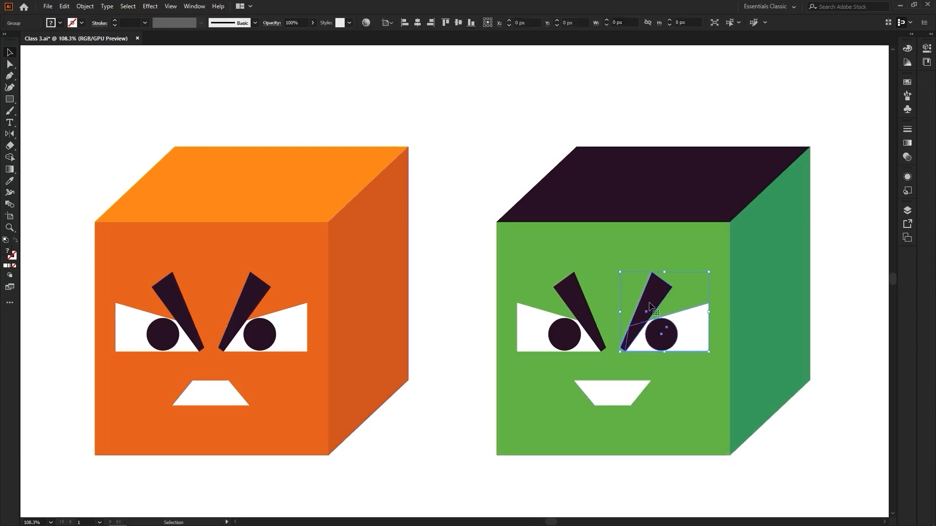
right_click(655, 306)
left_click(682, 383)
left_click(592, 325)
right_click(586, 317)
left_click(613, 395)
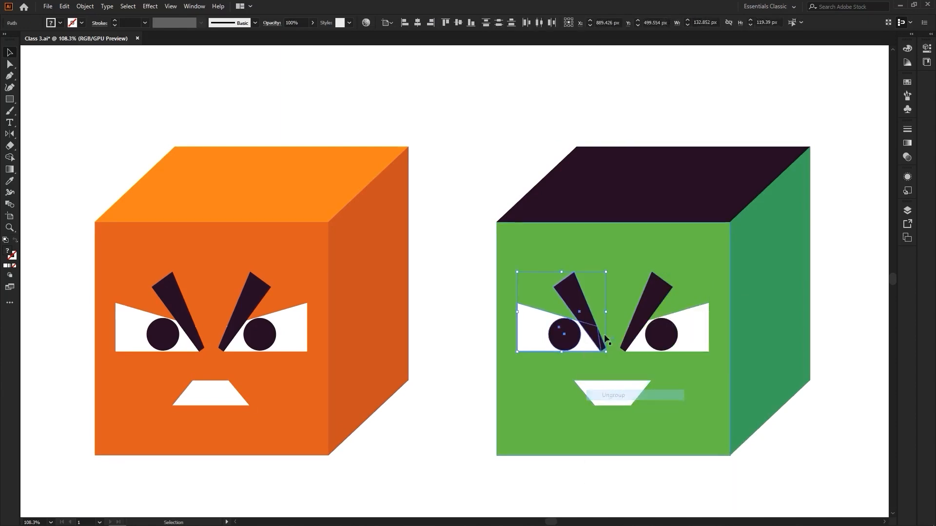
left_click(798, 422)
Rotate the green cube's left eyebrow to a flatter angle and place it just above the eye's sloped edge
left_click(585, 307)
left_click_drag(576, 269, 551, 289)
left_click_drag(581, 319, 564, 307)
left_click_drag(561, 306, 561, 306)
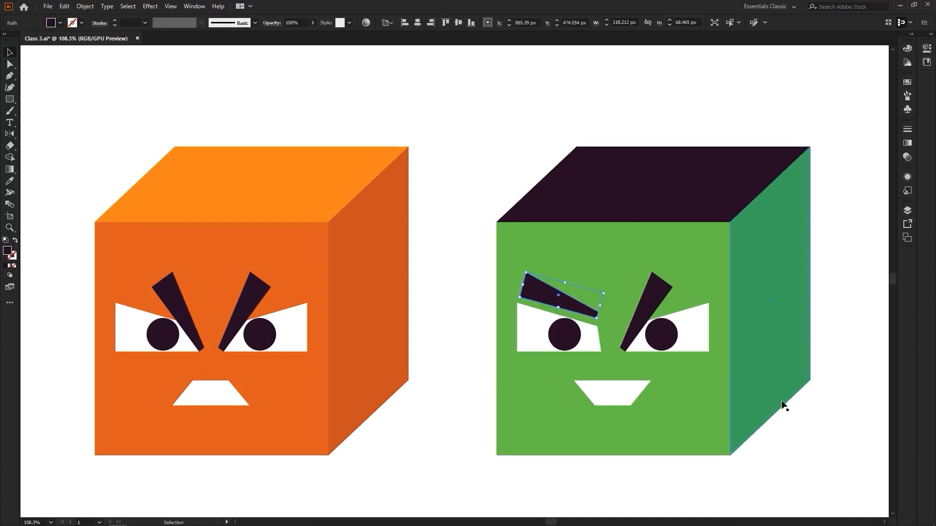
left_click(787, 407)
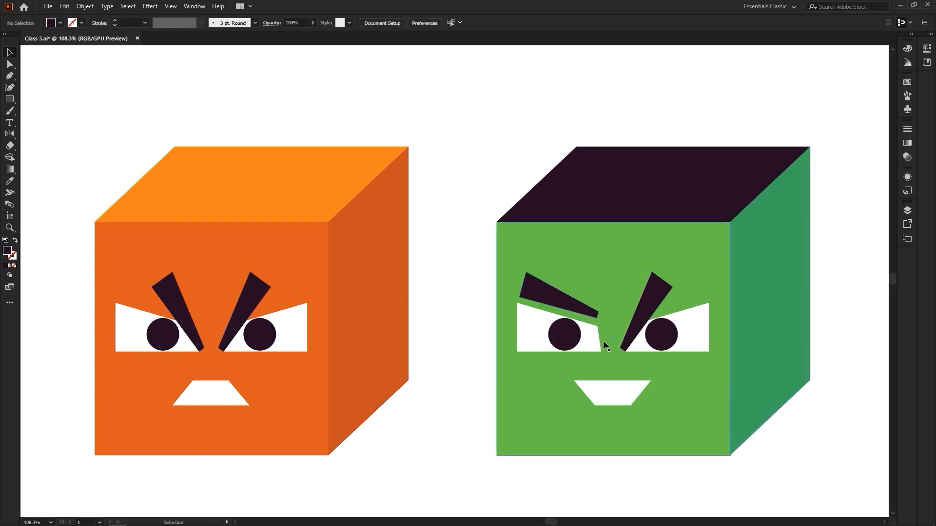
Rotate the green cube's right eyebrow to mirror the left one and place it just above the right eye
left_click(649, 309)
mouse_move(677, 283)
left_mouse_down()
mouse_move(702, 314)
mouse_move(690, 317)
mouse_move(678, 294)
left_mouse_up()
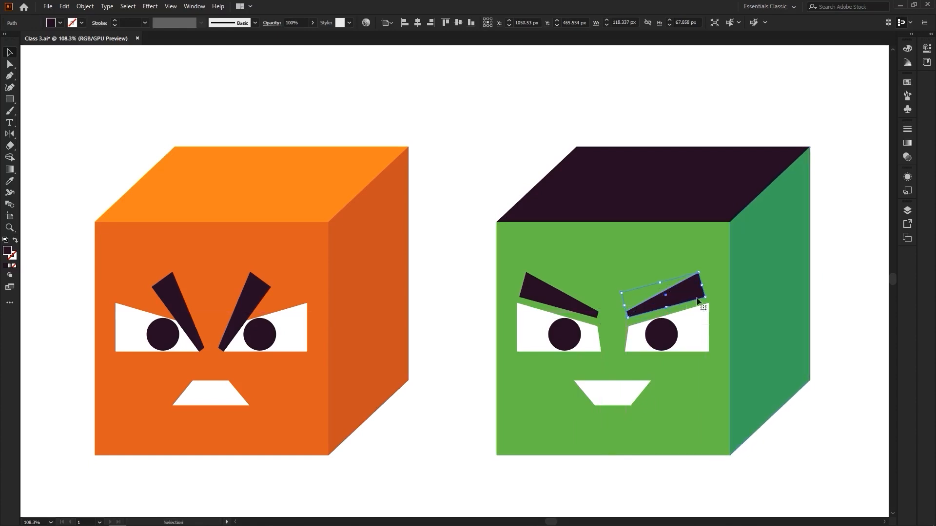
left_click(867, 334)
Select all shapes of the green cube and its face and group them
key("z")
left_click_drag(866, 333, 676, 299)
key("v")
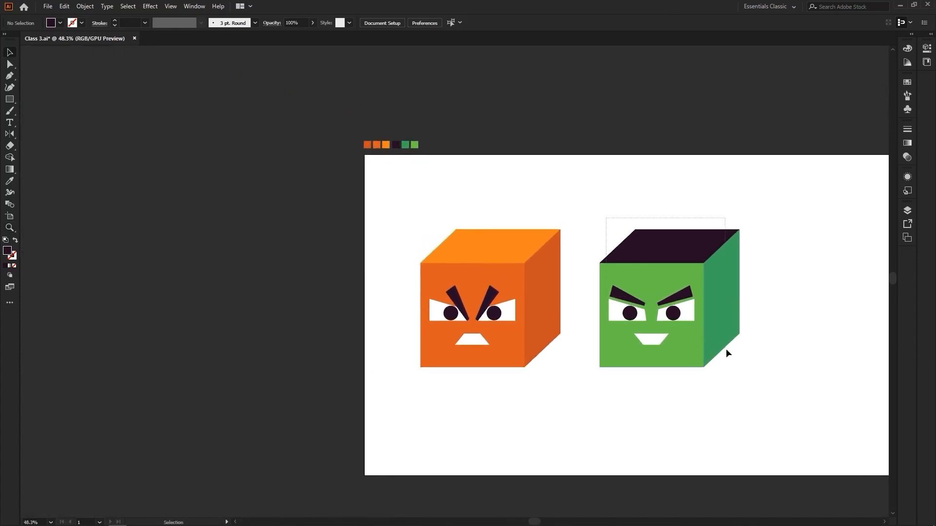
left_click_drag(727, 349, 738, 317)
key("z")
left_click_drag(540, 346, 606, 382)
left_click_drag(661, 376, 639, 354)
key("v")
left_click_drag(777, 185, 617, 359)
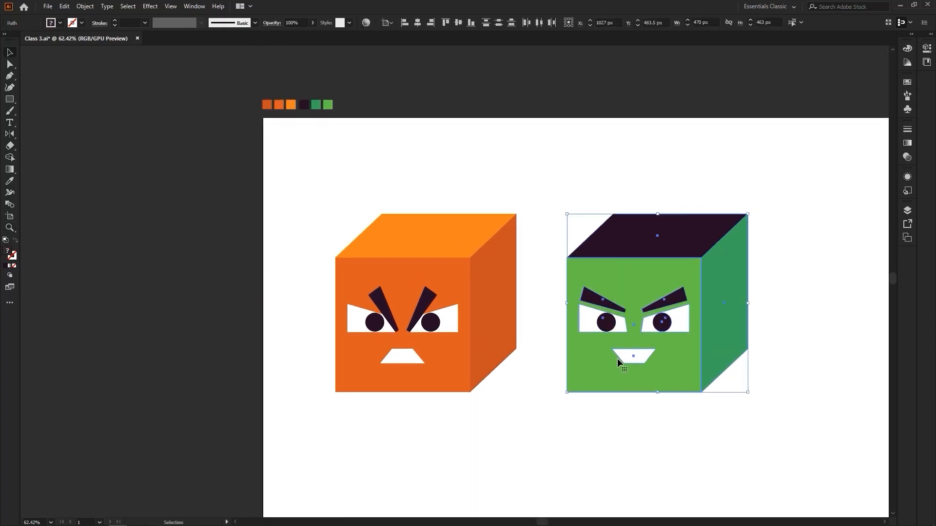
left_click_drag(791, 435, 562, 193)
key("ctrl+g")
left_click(602, 143)
left_click(592, 302)
left_click_drag(591, 304, 687, 244)
key("ctrl+z")
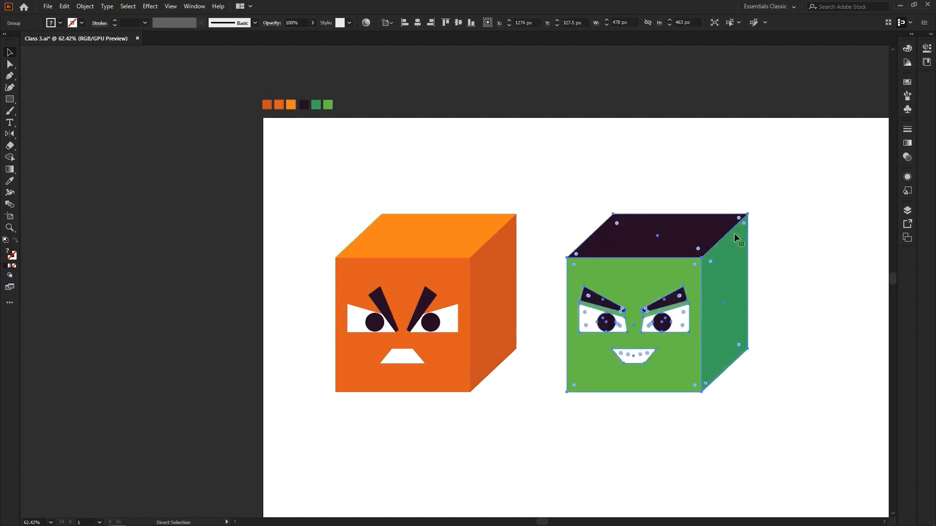
Group the orange cube with its face, then move both cubes together toward the middle of the artboard
left_click_drag(475, 275, 332, 410)
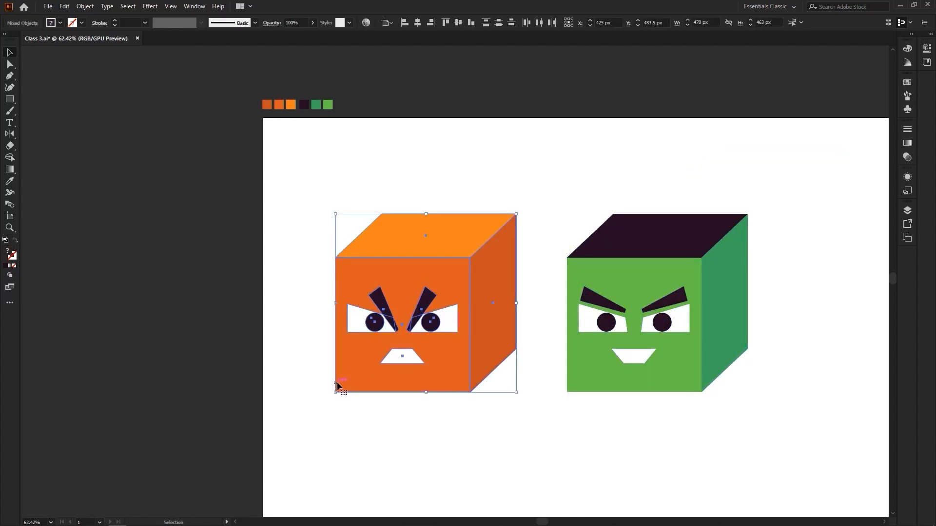
scroll(558, 430, "down", 1)
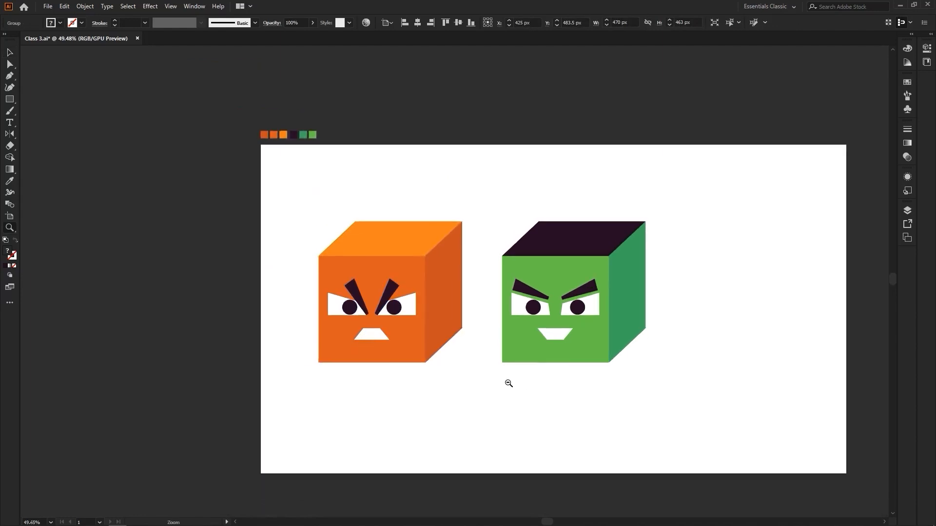
left_click_drag(608, 387, 407, 295)
left_click_drag(401, 325, 466, 330)
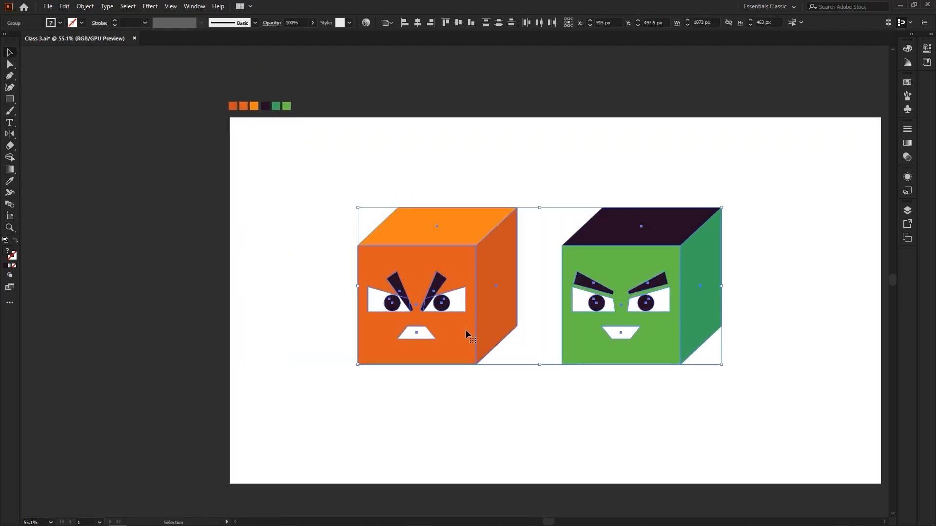
left_click(511, 155)
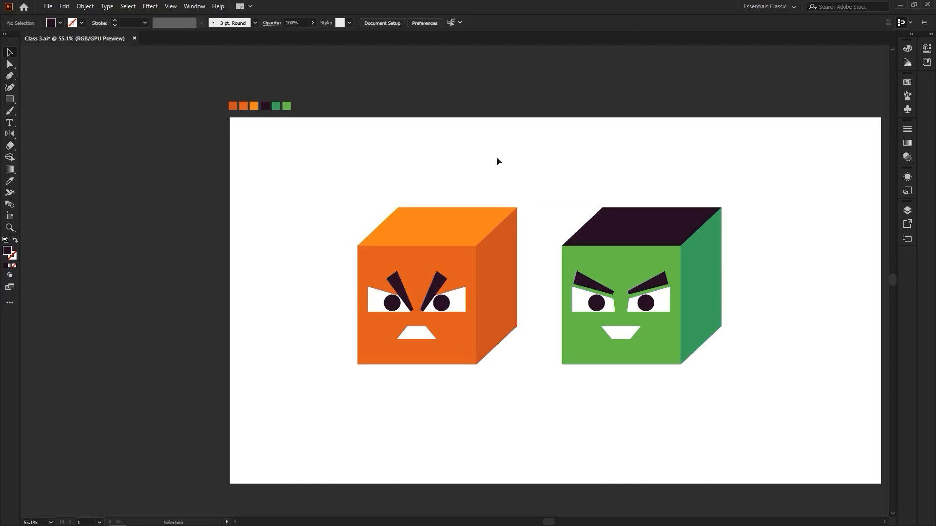
key("z")
left_click(457, 189)
left_click_drag(538, 237, 490, 218)
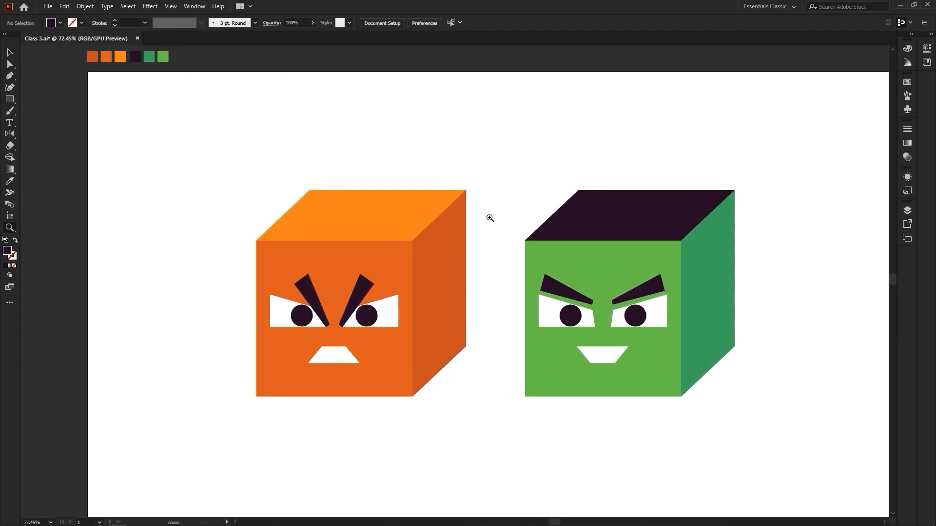
left_click(466, 217, "alt")
key("v")
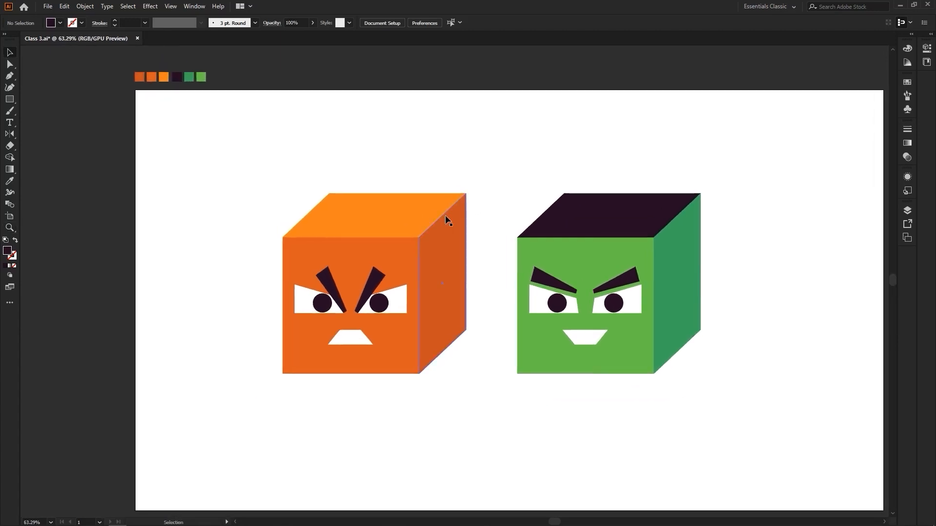
left_click(451, 203)
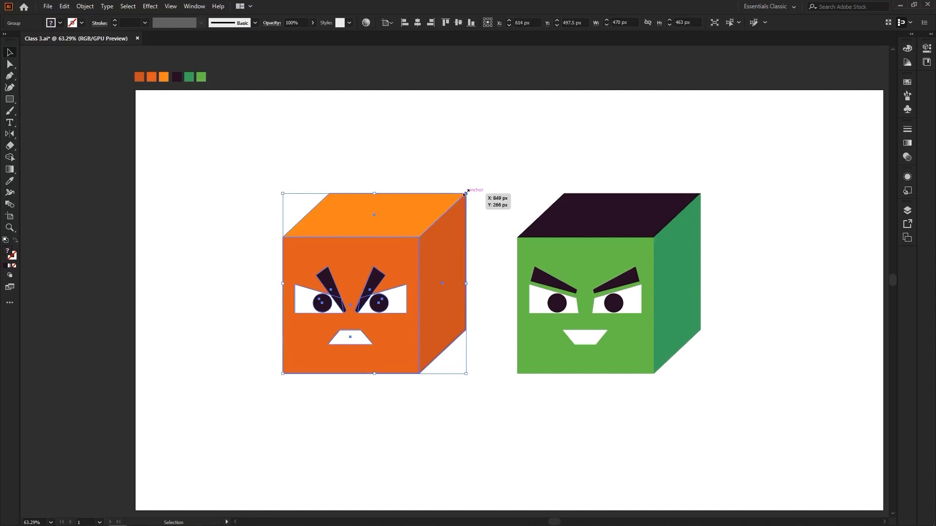
left_click(497, 174)
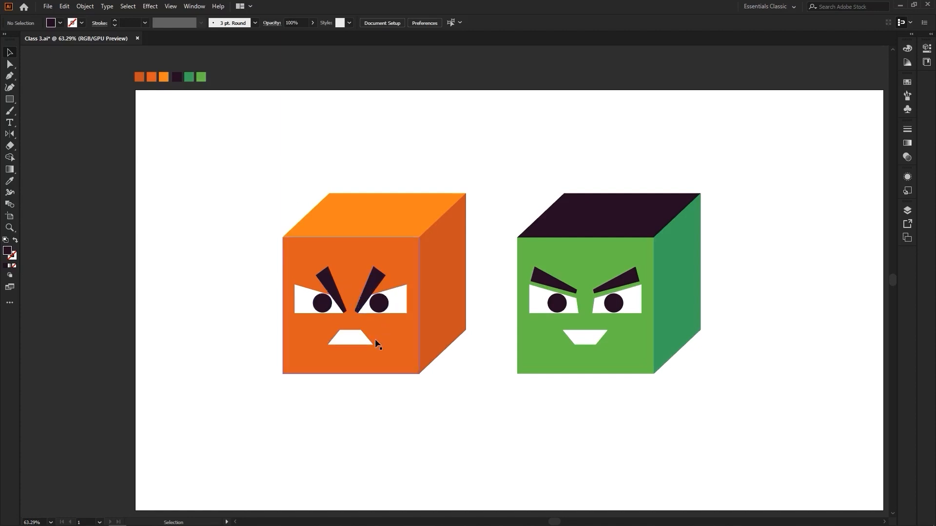
Draw a 245 px square in the artboard's empty lower-right area and duplicate it directly to its right
key("z")
mouse_move(451, 267)
left_mouse_down()
mouse_move(408, 267)
mouse_move(501, 288)
mouse_move(461, 273)
left_mouse_up()
left_click(9, 101)
left_click_drag(569, 342, 661, 433)
key("v")
left_click_drag(610, 369, 700, 371)
Fill the first square with the green cube's light front colour and the second with its darker side green
left_click(631, 378)
key("i")
left_click(517, 292)
key("v")
left_click(675, 360)
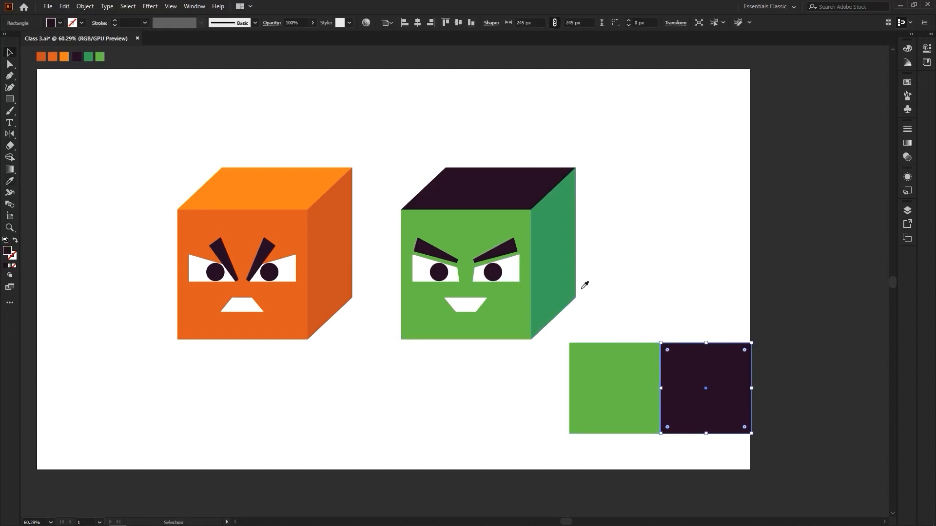
left_click(565, 263)
key("v")
Shift both face cubes left, away from the two new squares
left_click(592, 351)
left_click_drag(396, 290, 341, 290)
left_click_drag(341, 290, 227, 289)
Duplicate the light green square directly above itself, and slant the upper and side squares back to meet as a cube
left_click(578, 380)
left_click_drag(604, 402, 597, 315)
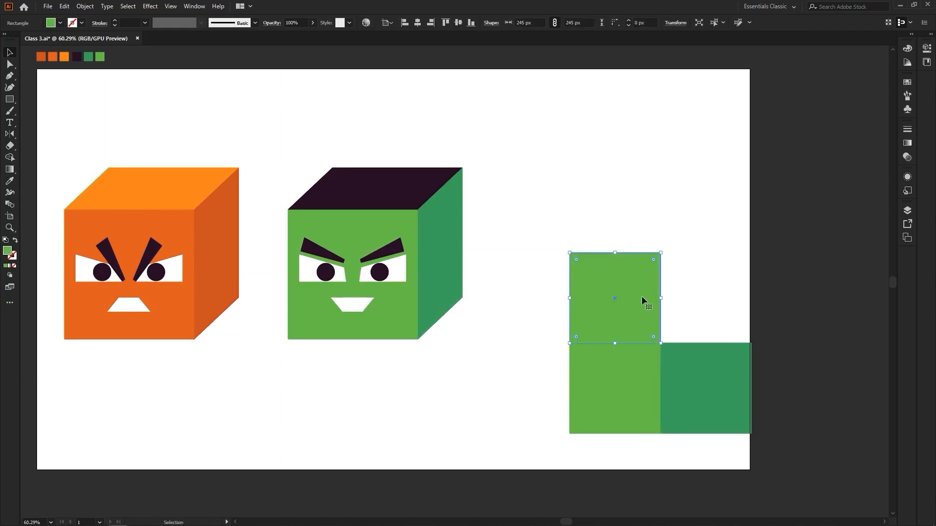
key("a")
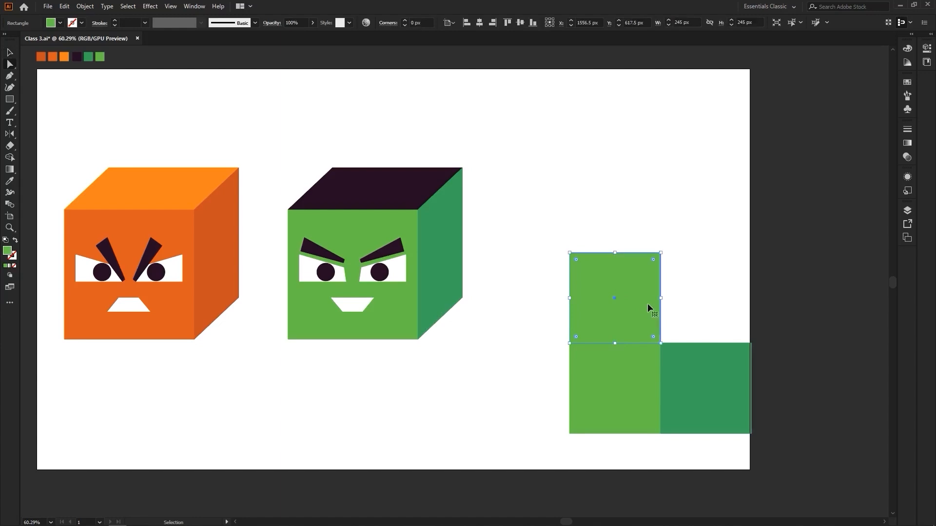
left_click_drag(739, 417, 743, 439)
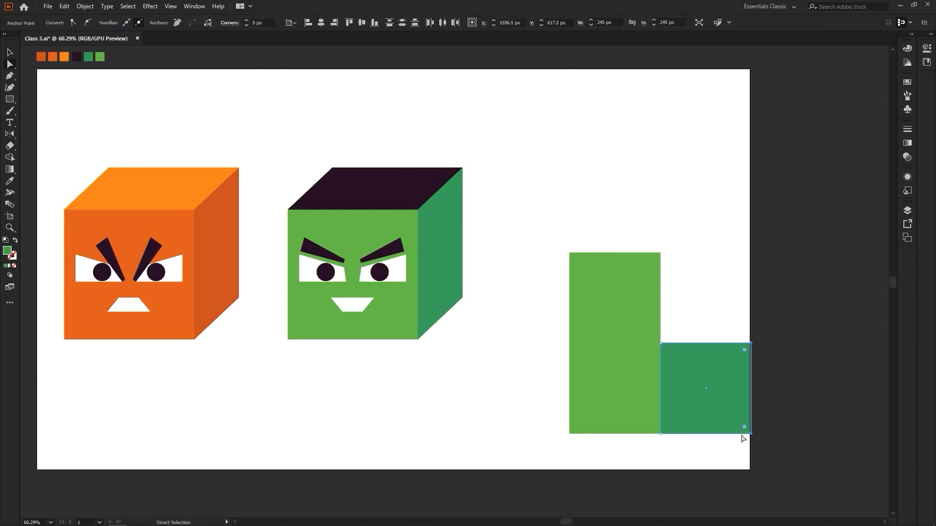
left_click_drag(751, 351, 696, 319)
left_click_drag(533, 226, 696, 318)
left_click(719, 257)
Fill the small cube's top face with the dark purple from the green face cube's top
key("z")
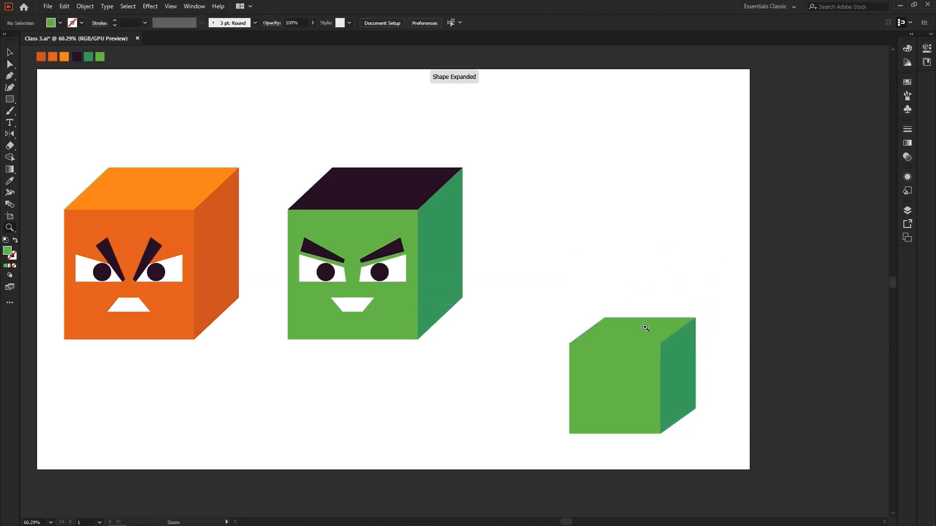
left_click(645, 328)
left_click_drag(484, 311, 554, 331)
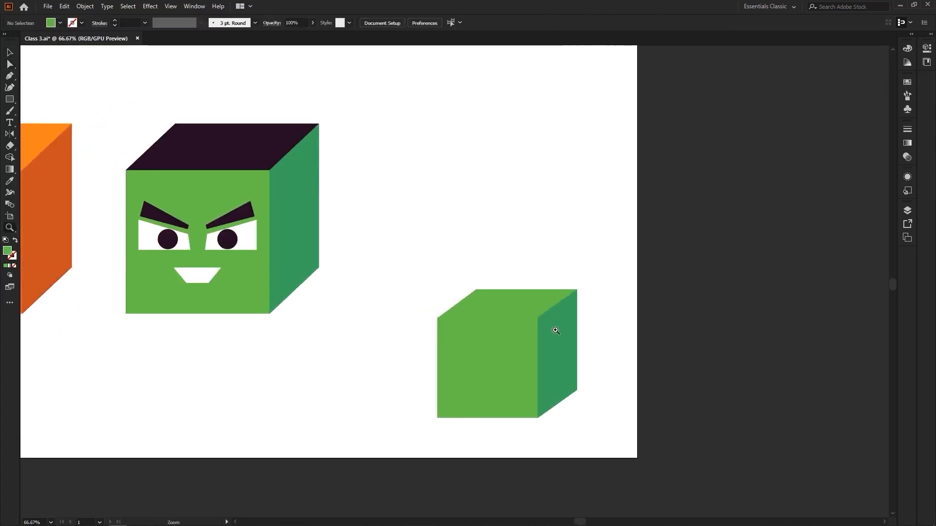
key("v")
left_click(523, 309)
key("i")
left_click(268, 149)
key("v")
Select all three faces of the small green cube
left_click_drag(465, 223, 578, 282)
left_click(377, 242)
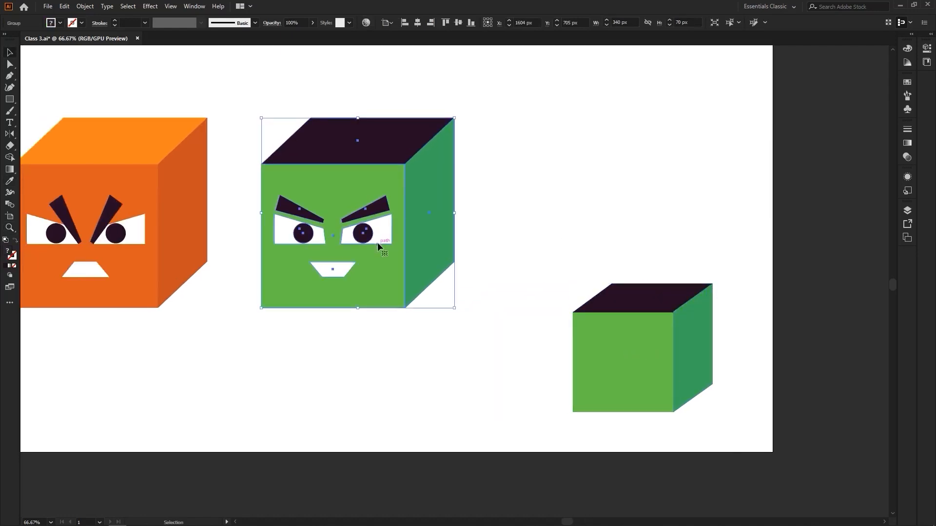
left_click_drag(377, 242, 443, 263)
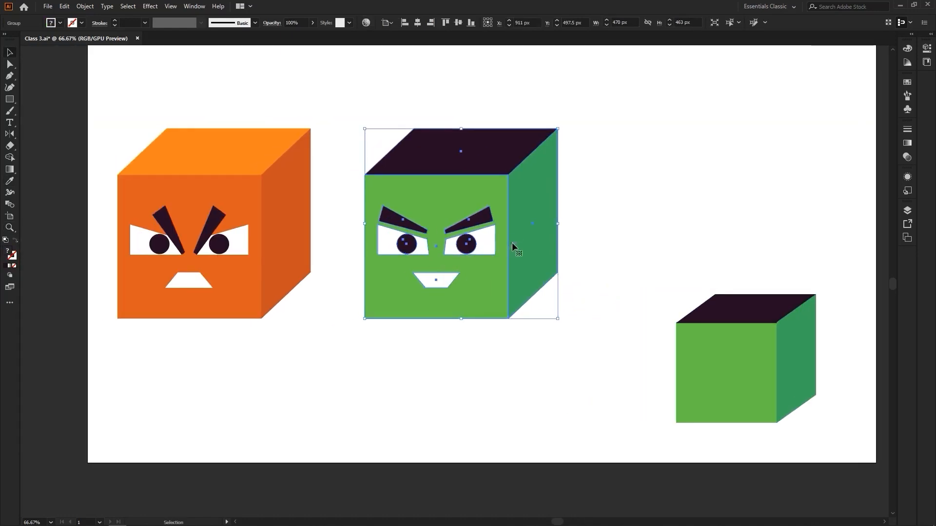
left_click(676, 252)
left_click(807, 399)
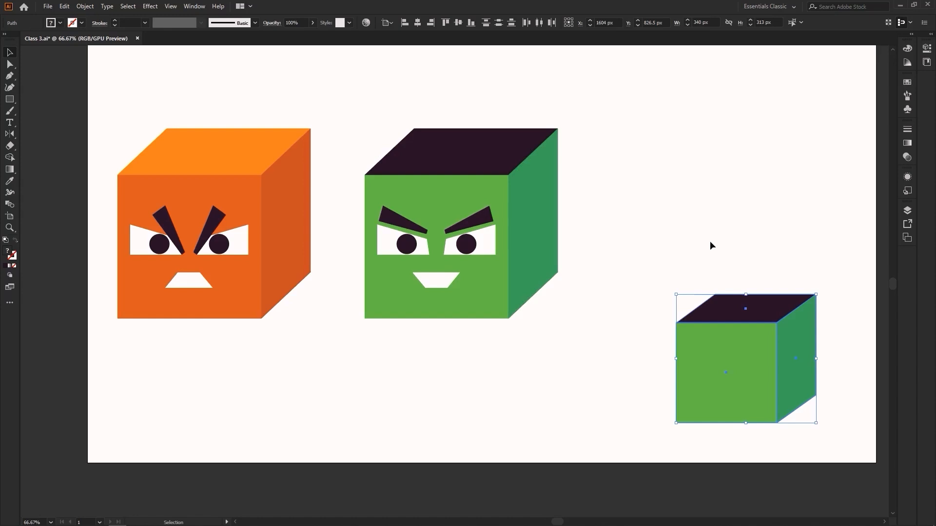